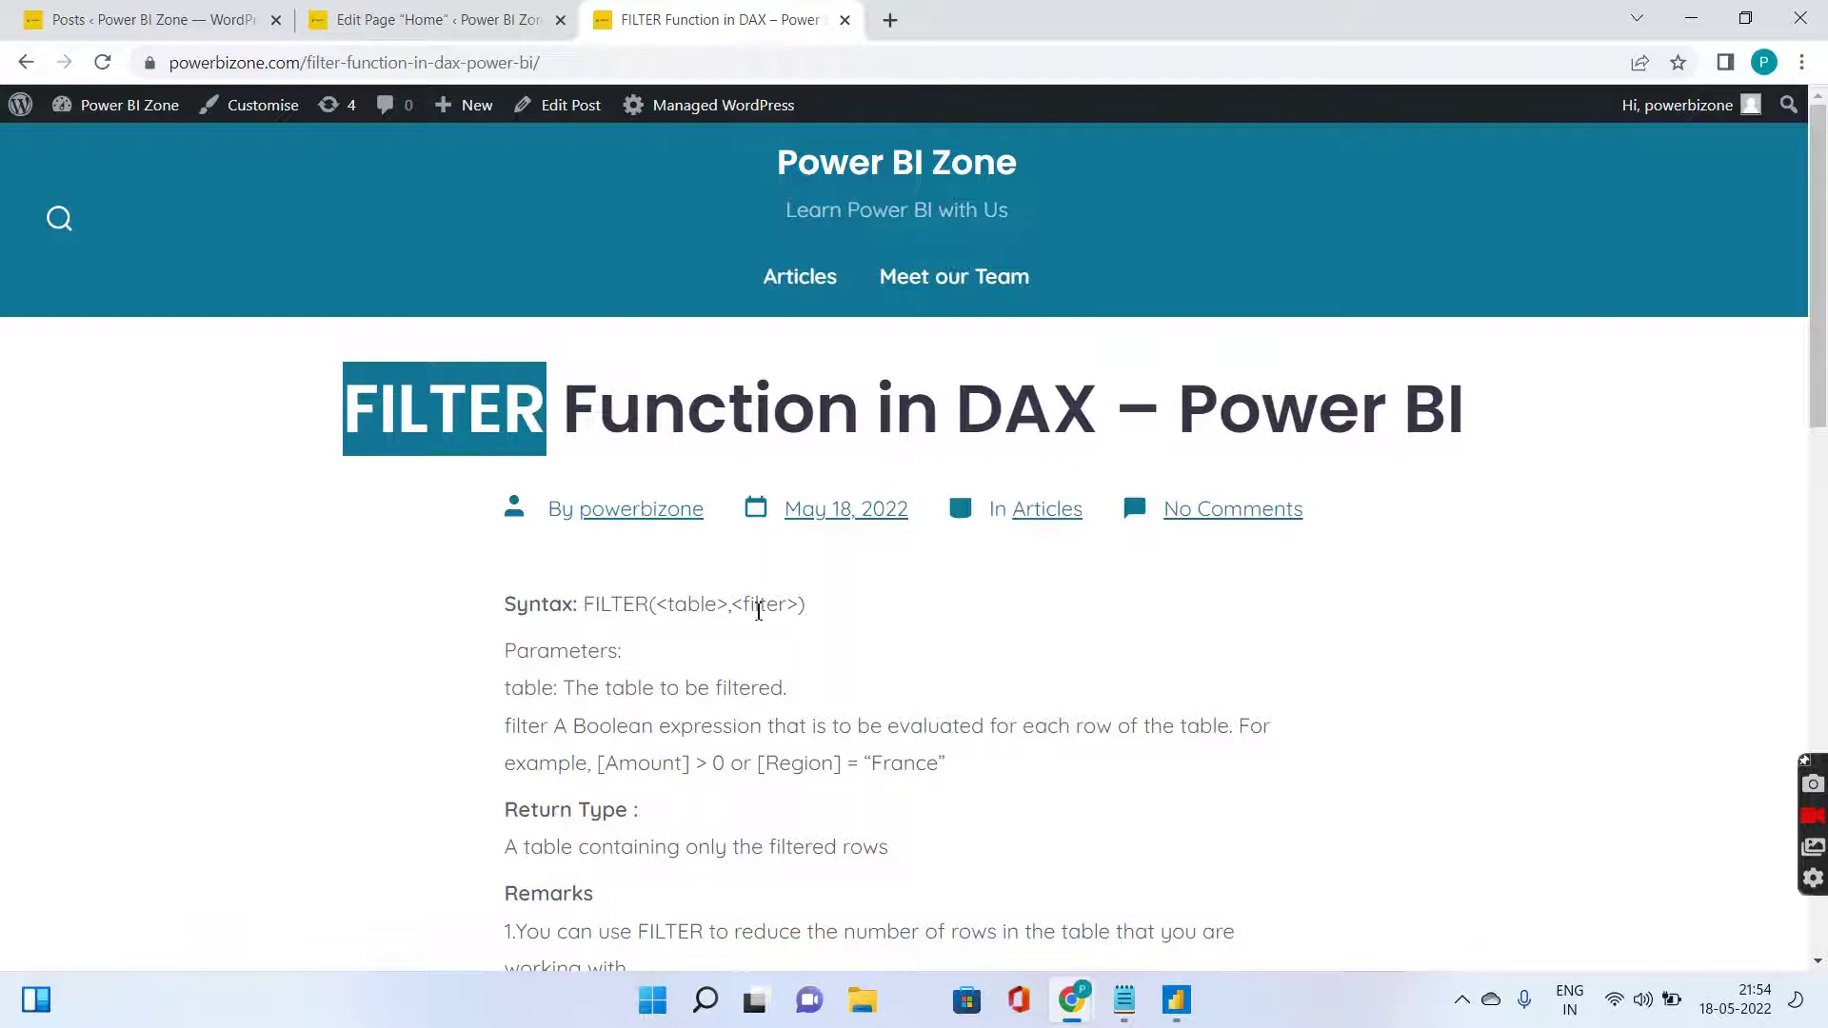
Read the FILTER function's syntax, its table and filter parameters with their examples, and the return type in the article.
{"action": "left_click", "coordinate": [1473, 678]}
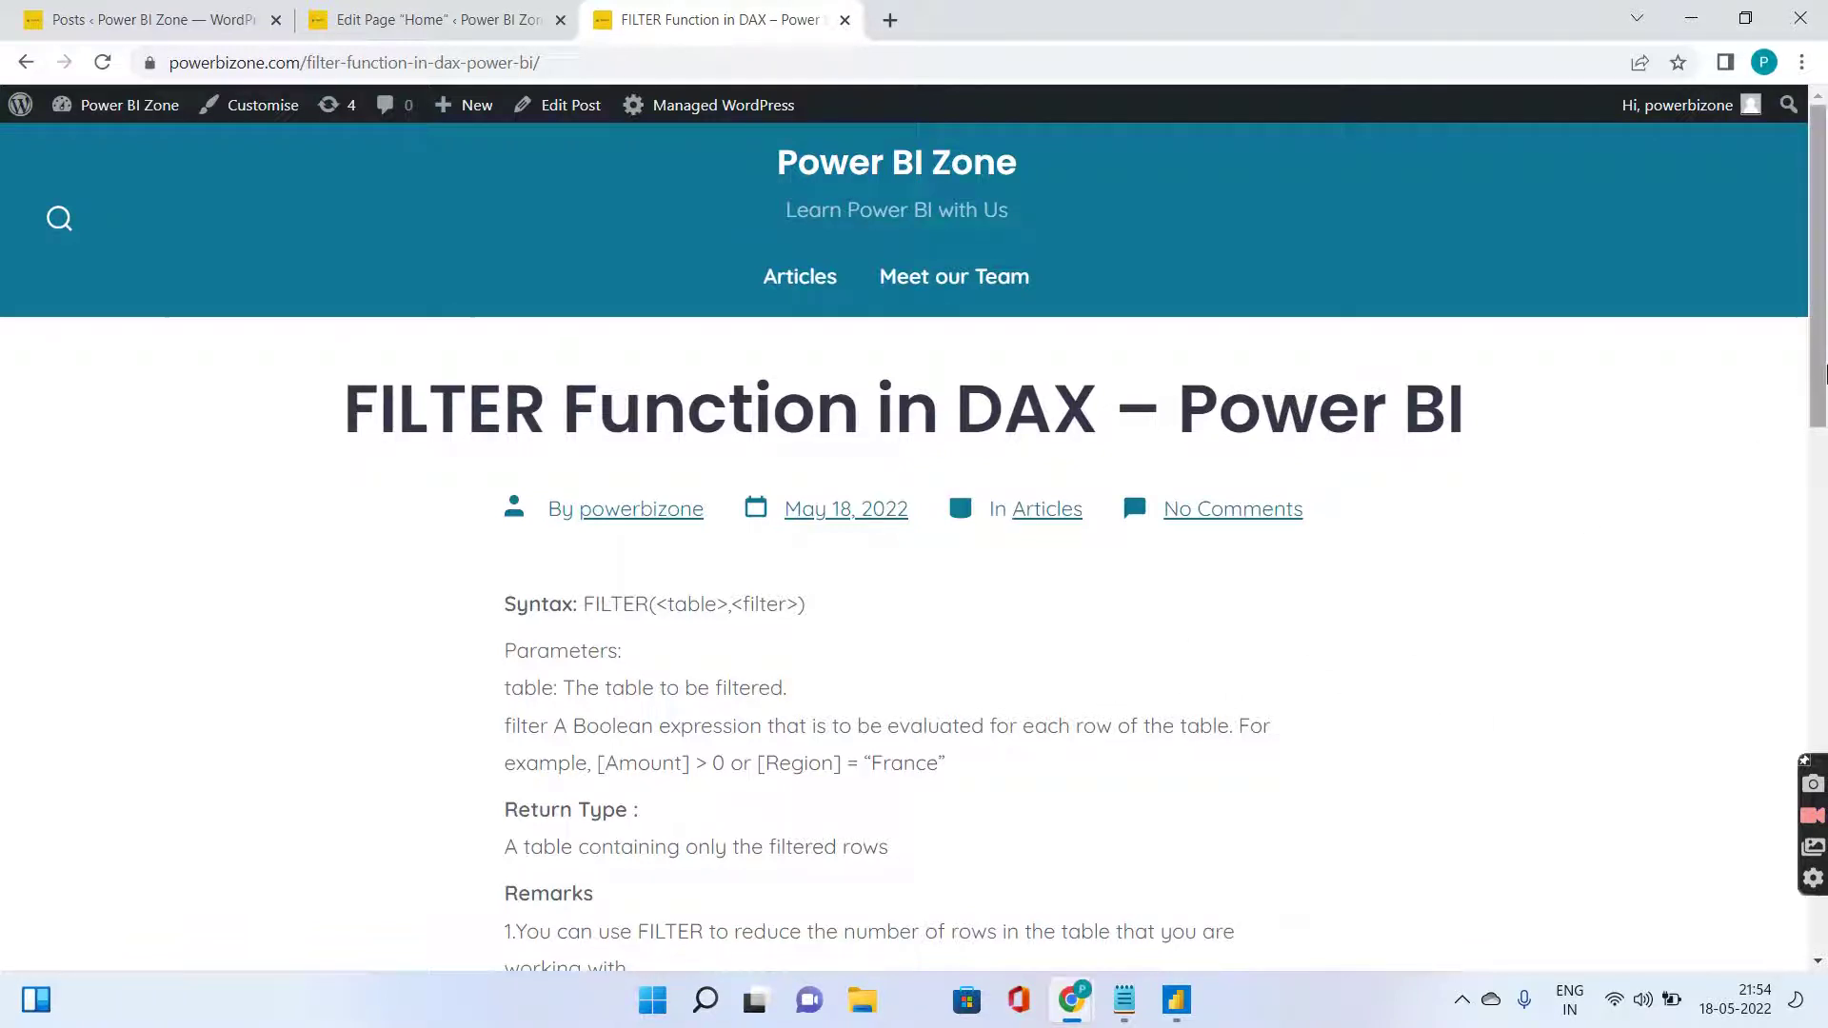
{"action": "left_click_drag", "start_coordinate": [1825, 374], "coordinate": [1825, 438]}
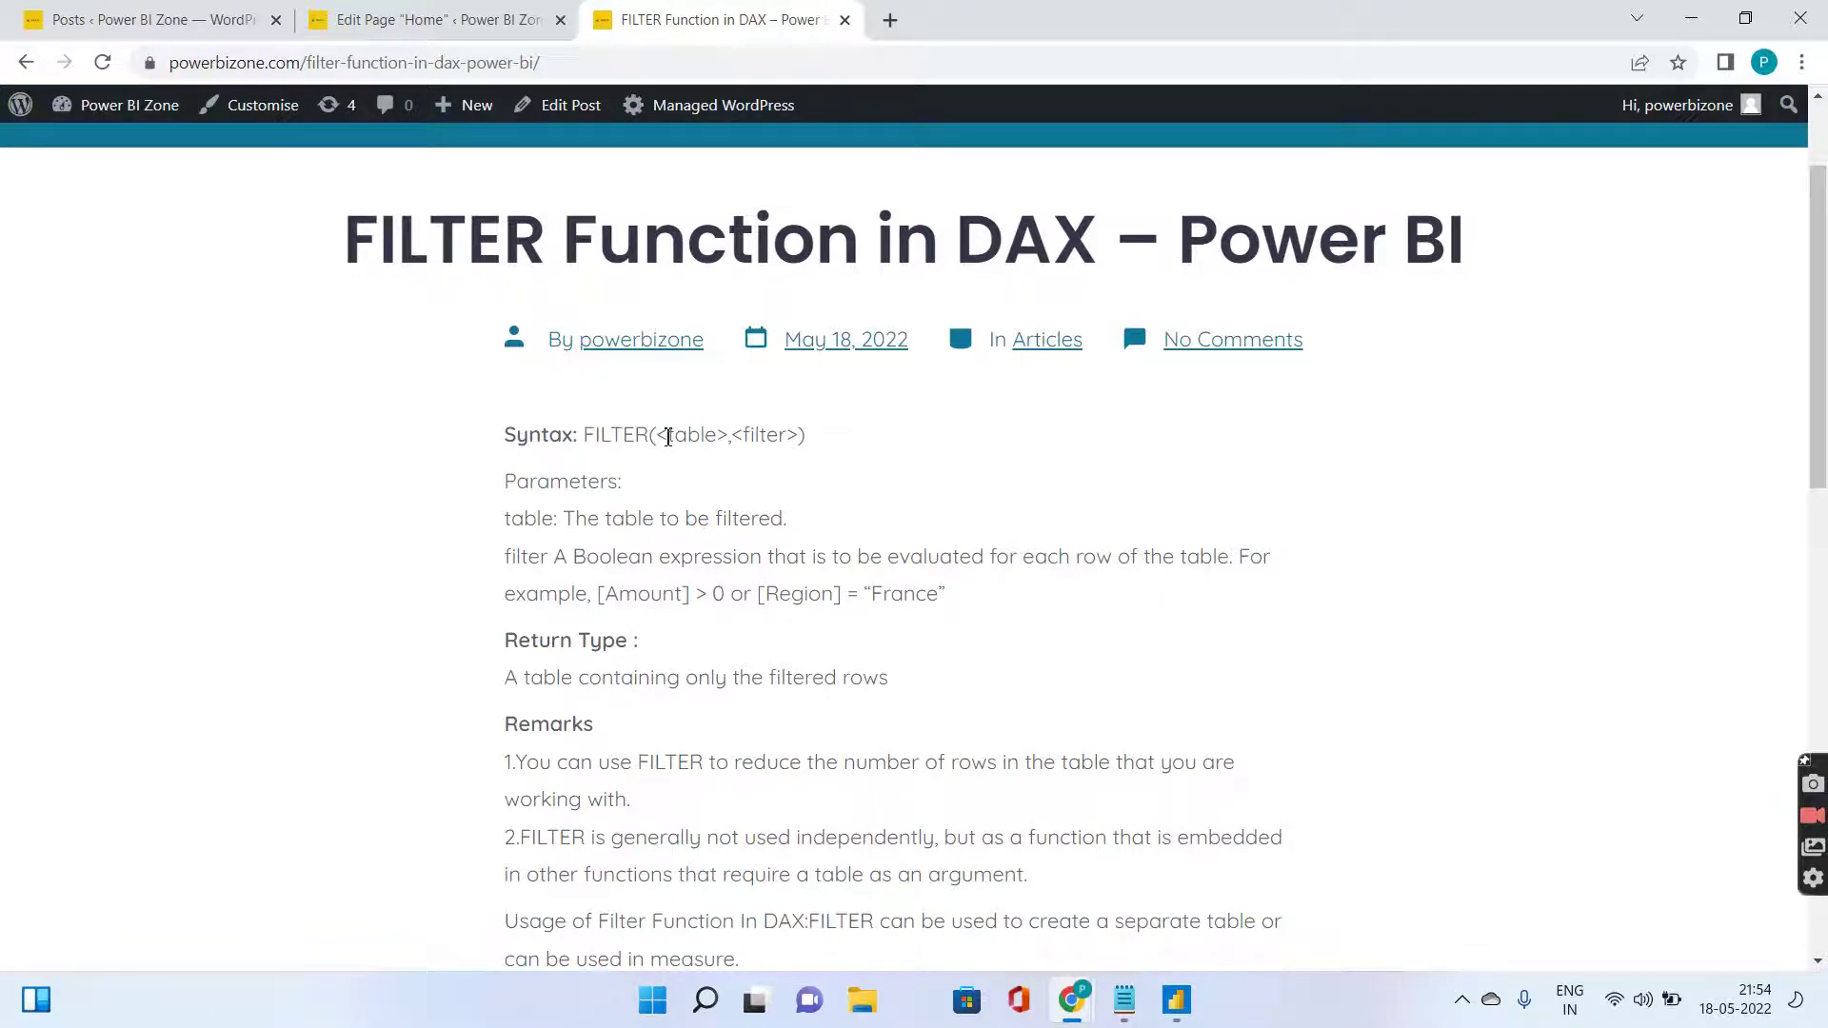
{"action": "left_click_drag", "start_coordinate": [668, 437], "coordinate": [737, 438]}
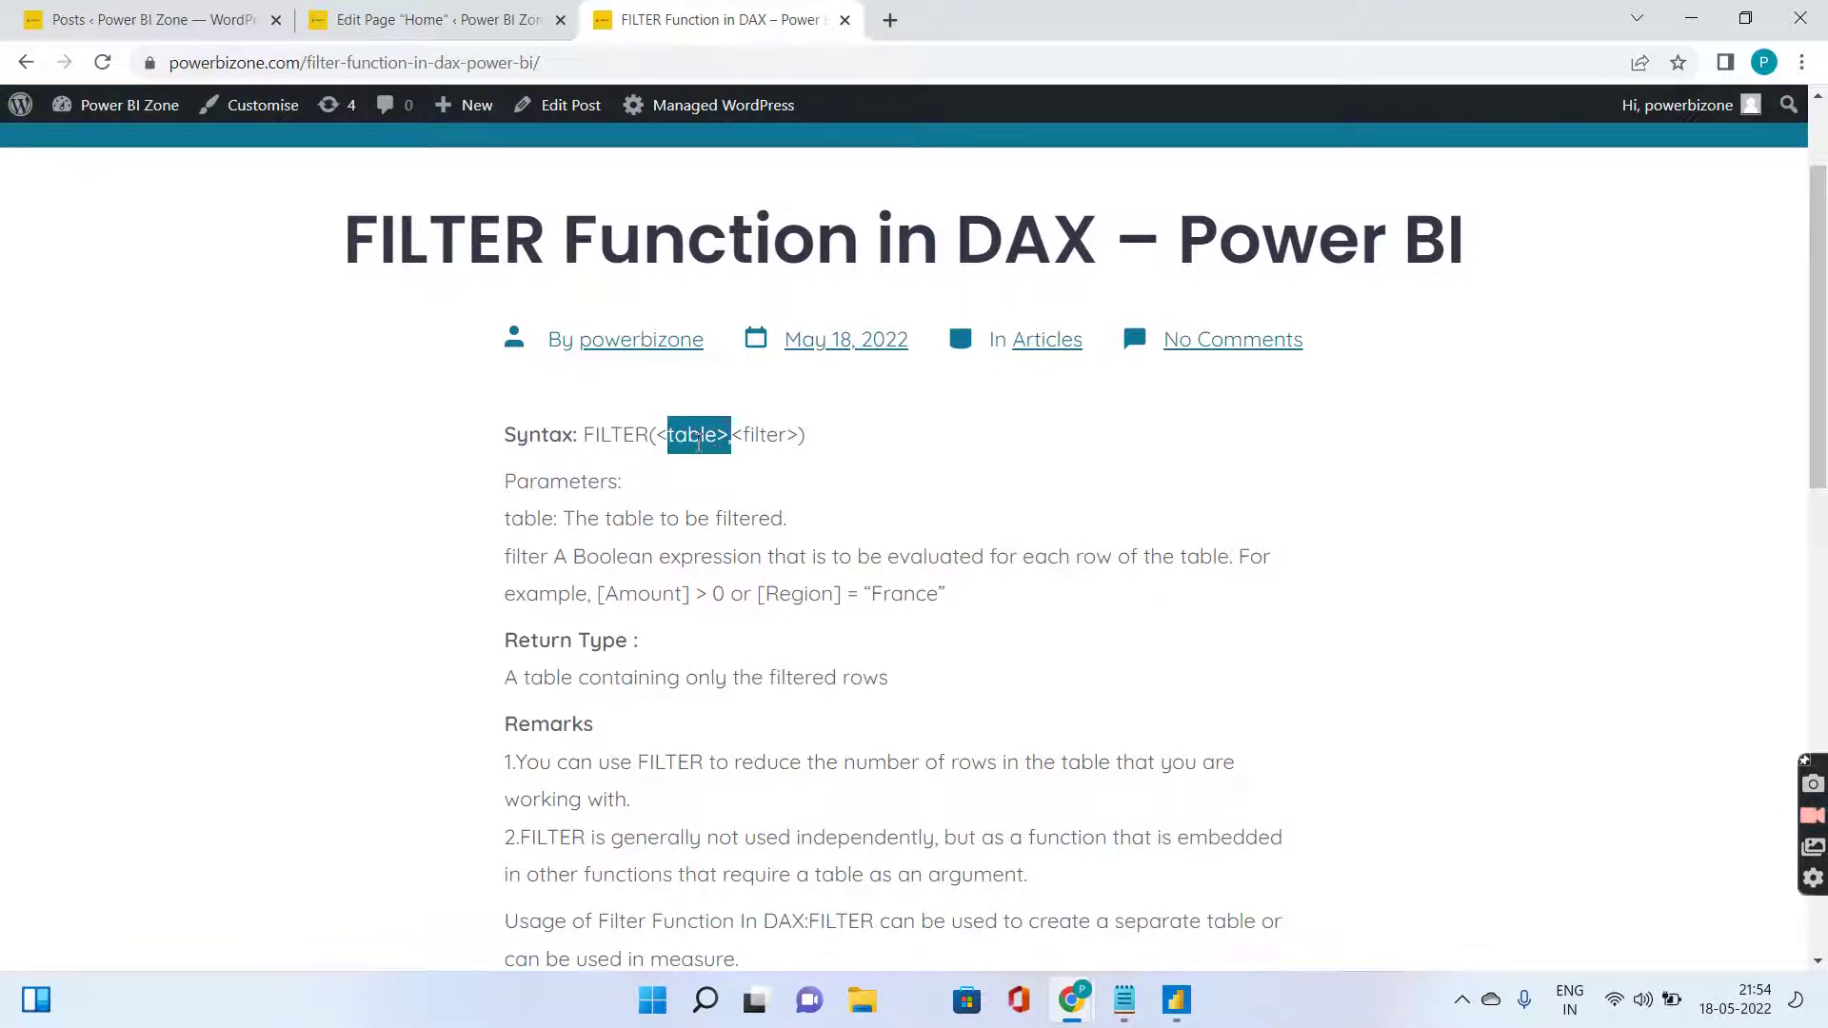
{"action": "left_click_drag", "start_coordinate": [578, 522], "coordinate": [792, 520]}
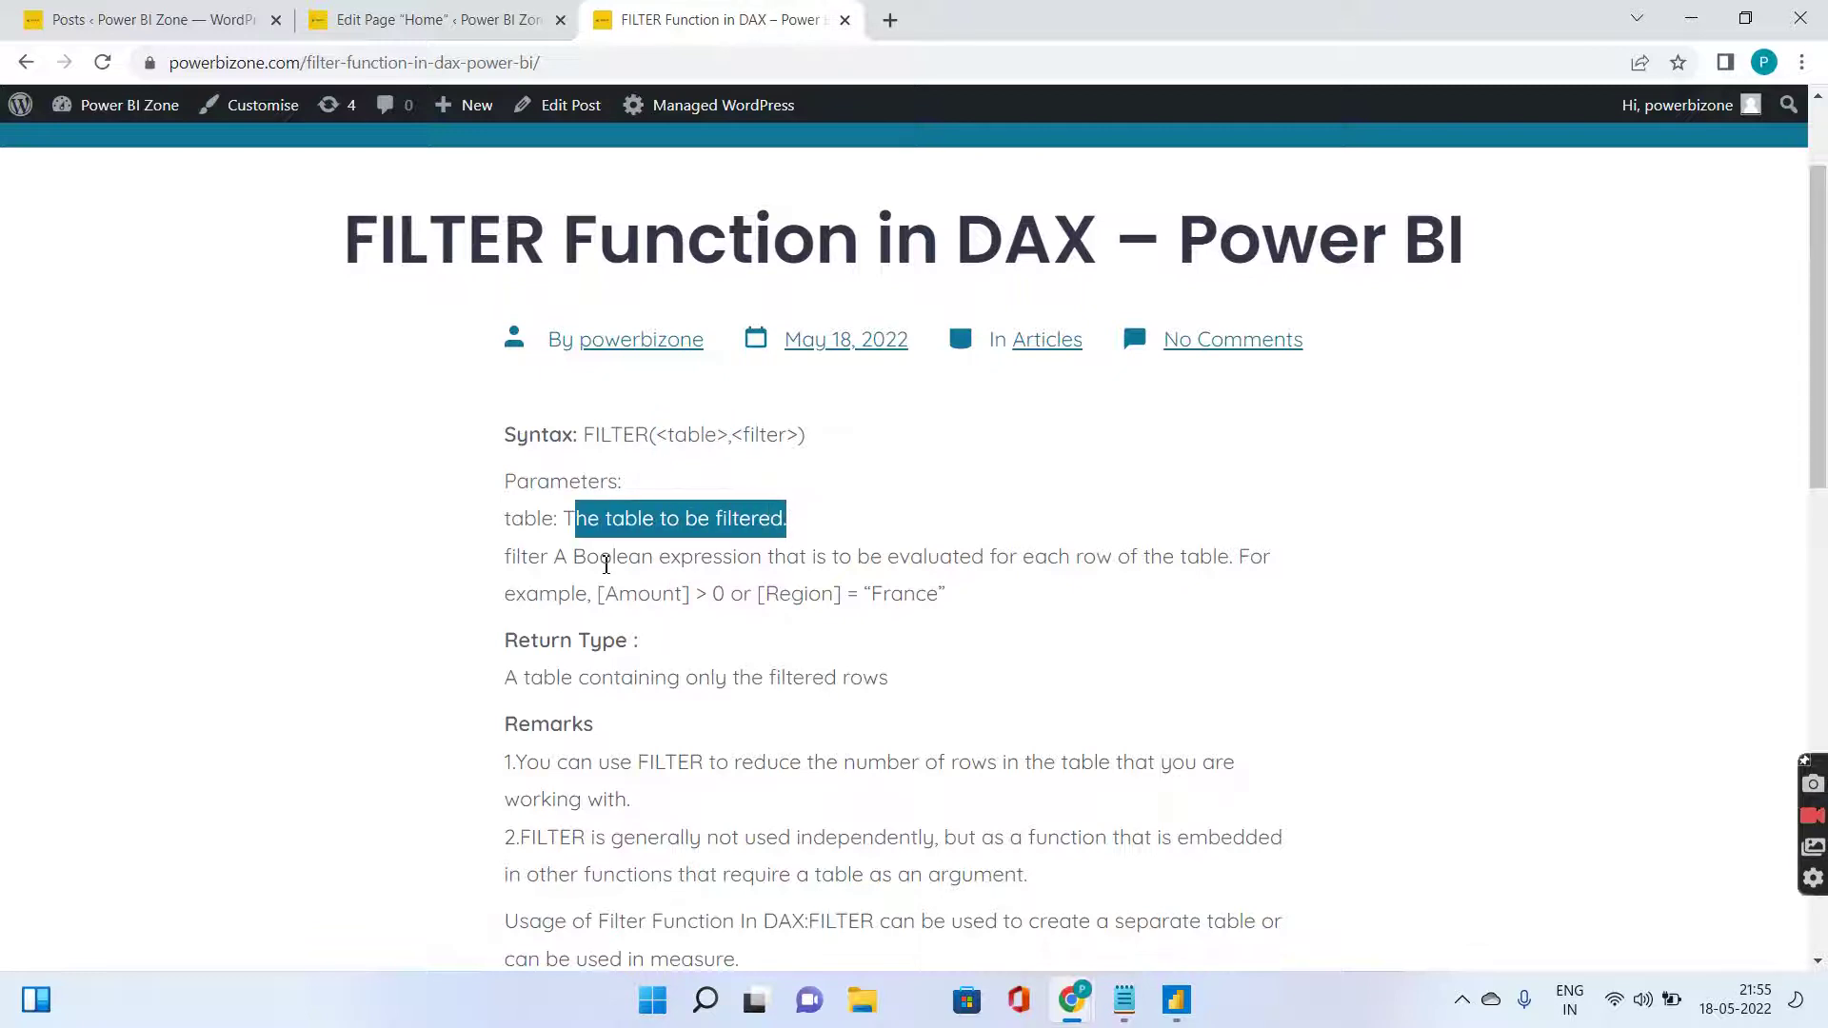
{"action": "left_click_drag", "start_coordinate": [738, 438], "coordinate": [798, 442]}
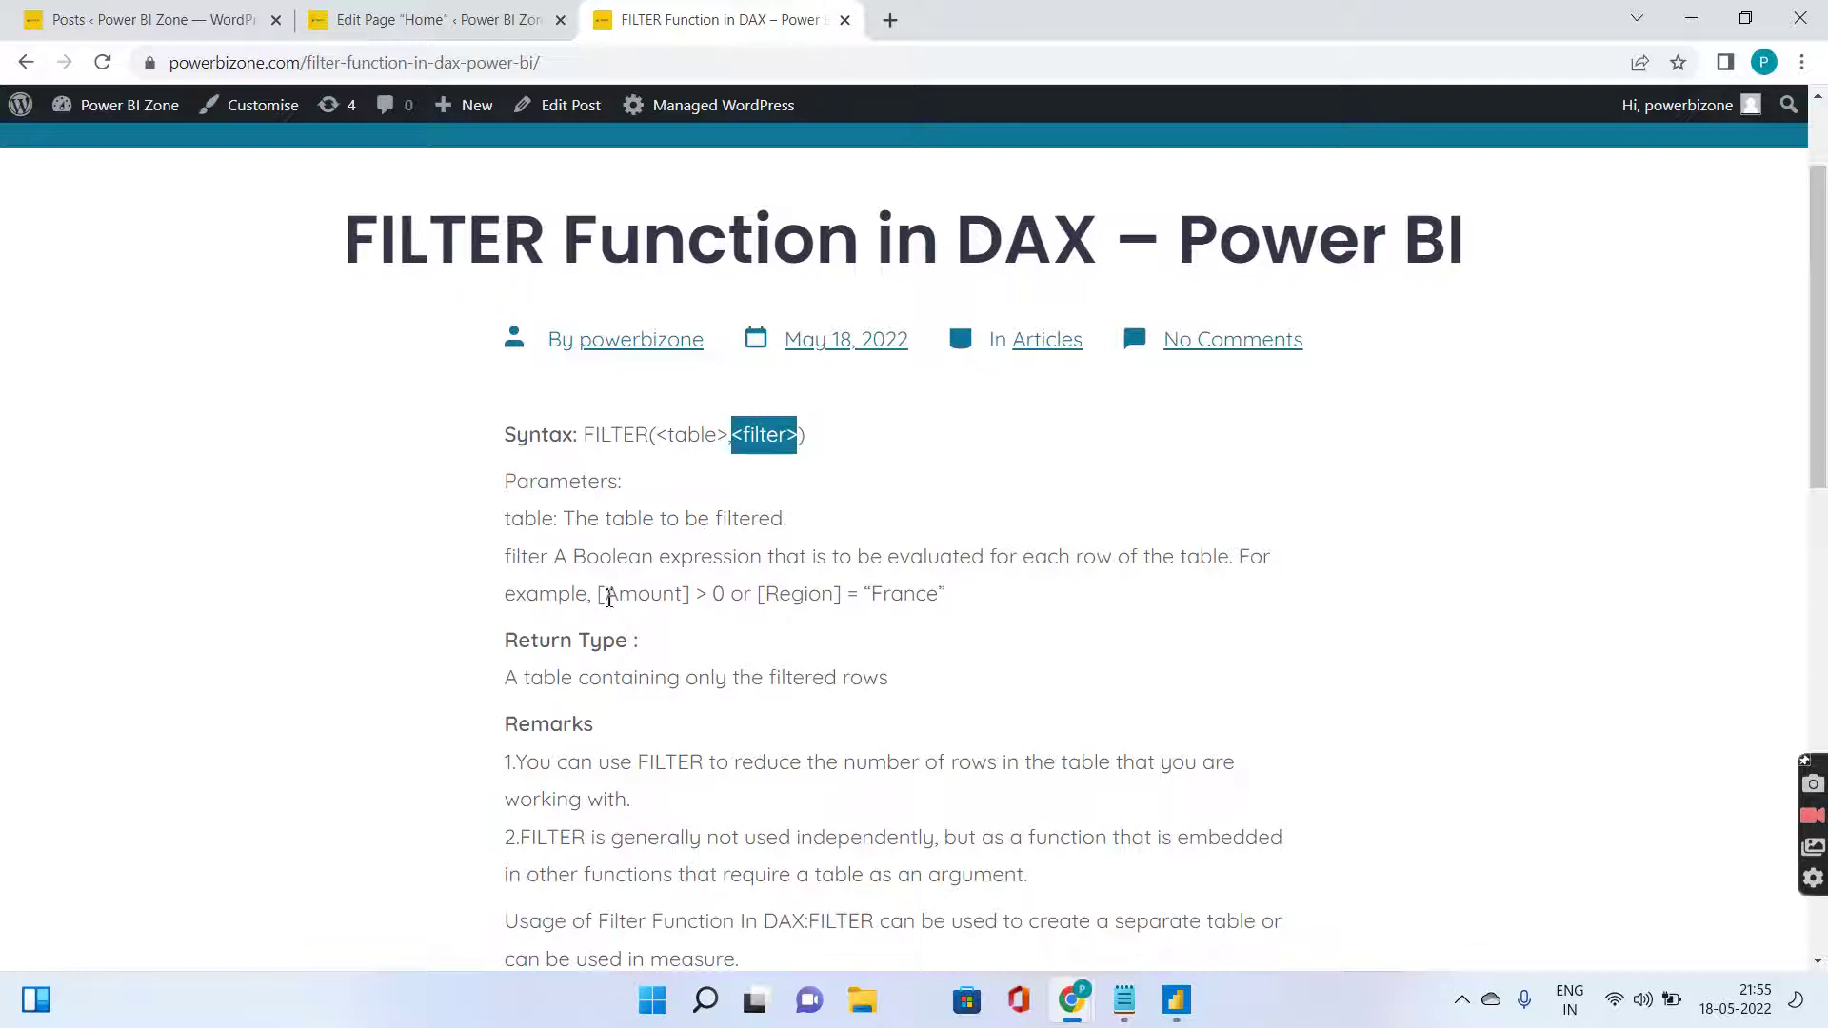
{"action": "left_click_drag", "start_coordinate": [603, 596], "coordinate": [728, 597]}
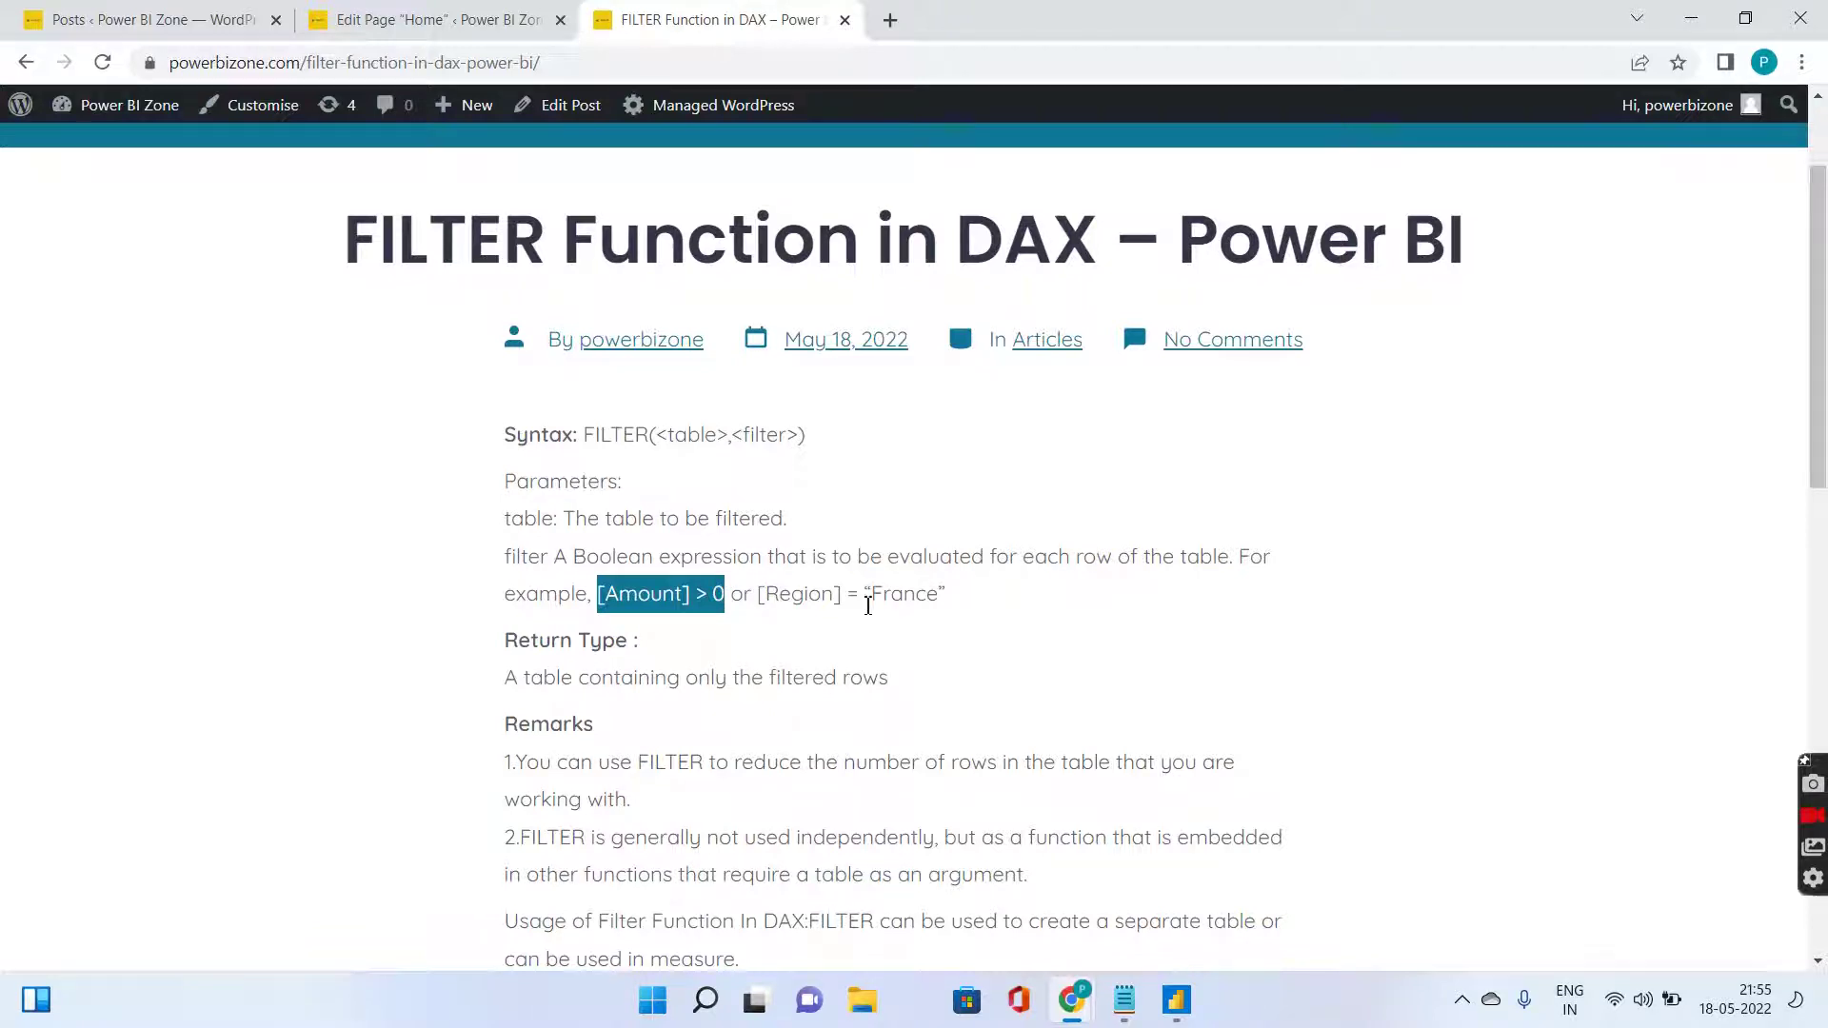
{"action": "left_click_drag", "start_coordinate": [759, 597], "coordinate": [942, 597]}
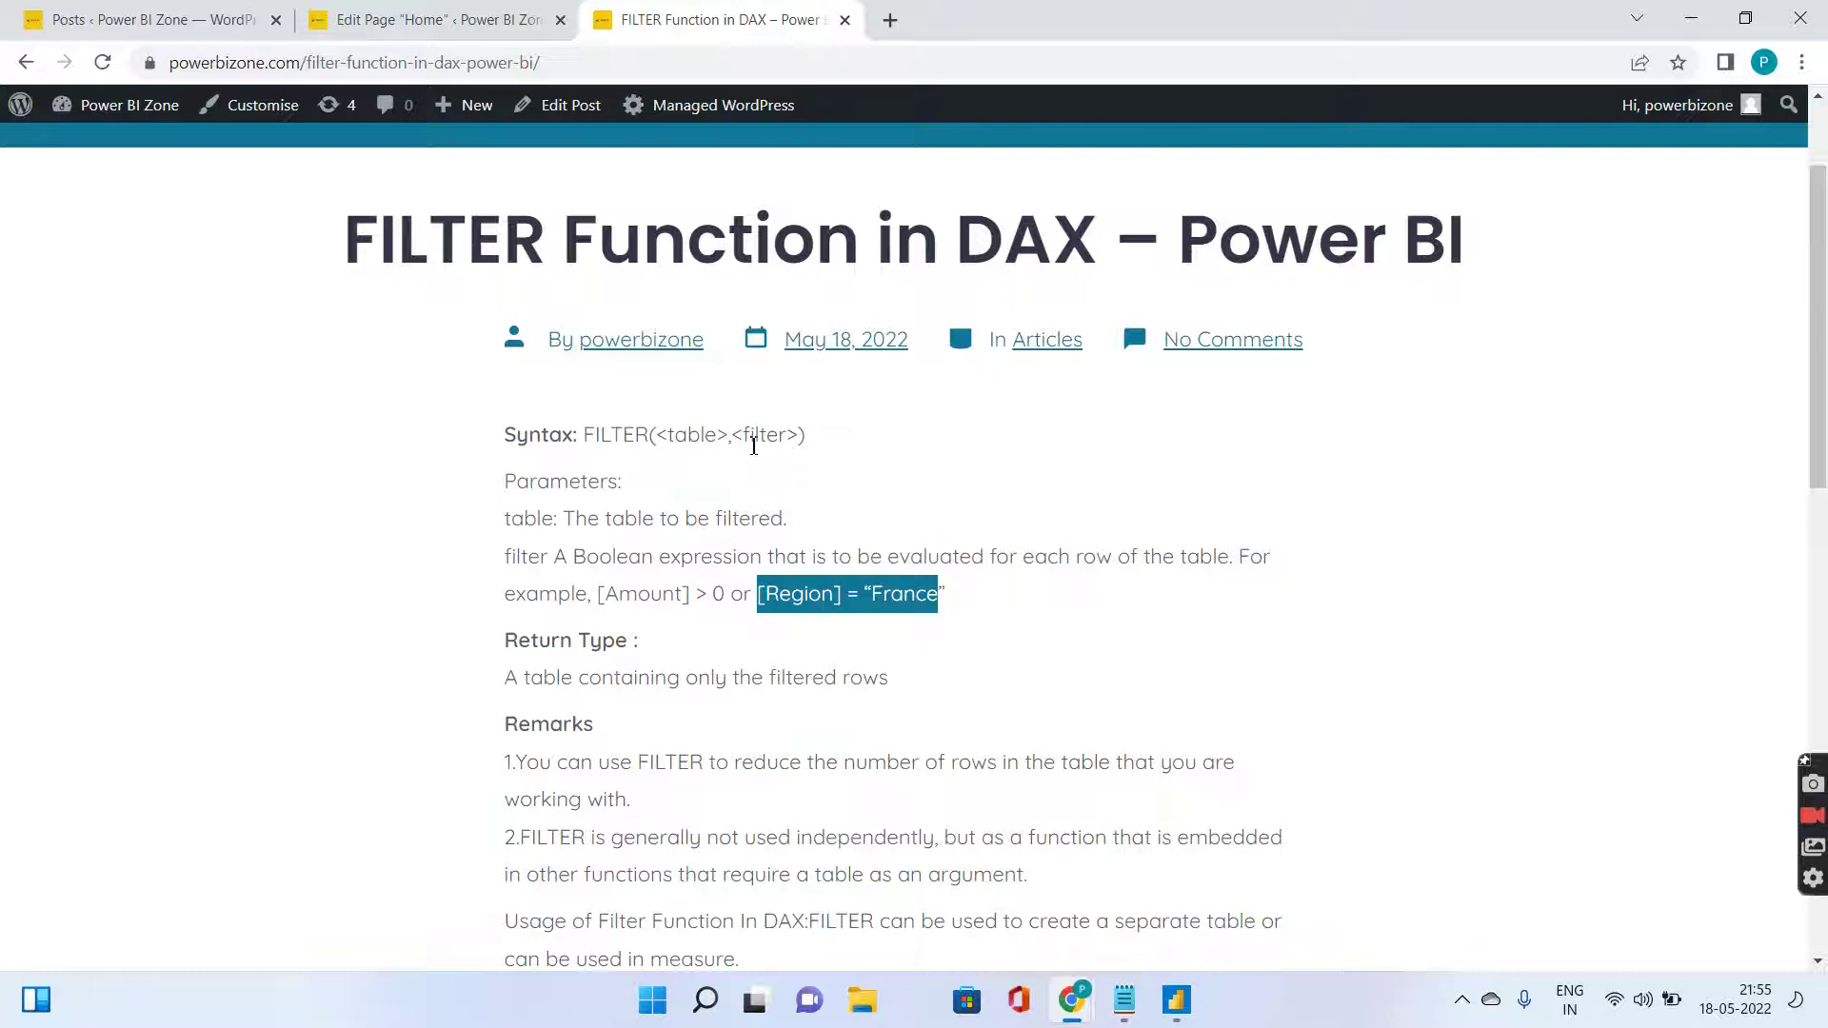
{"action": "left_click_drag", "start_coordinate": [588, 438], "coordinate": [812, 458]}
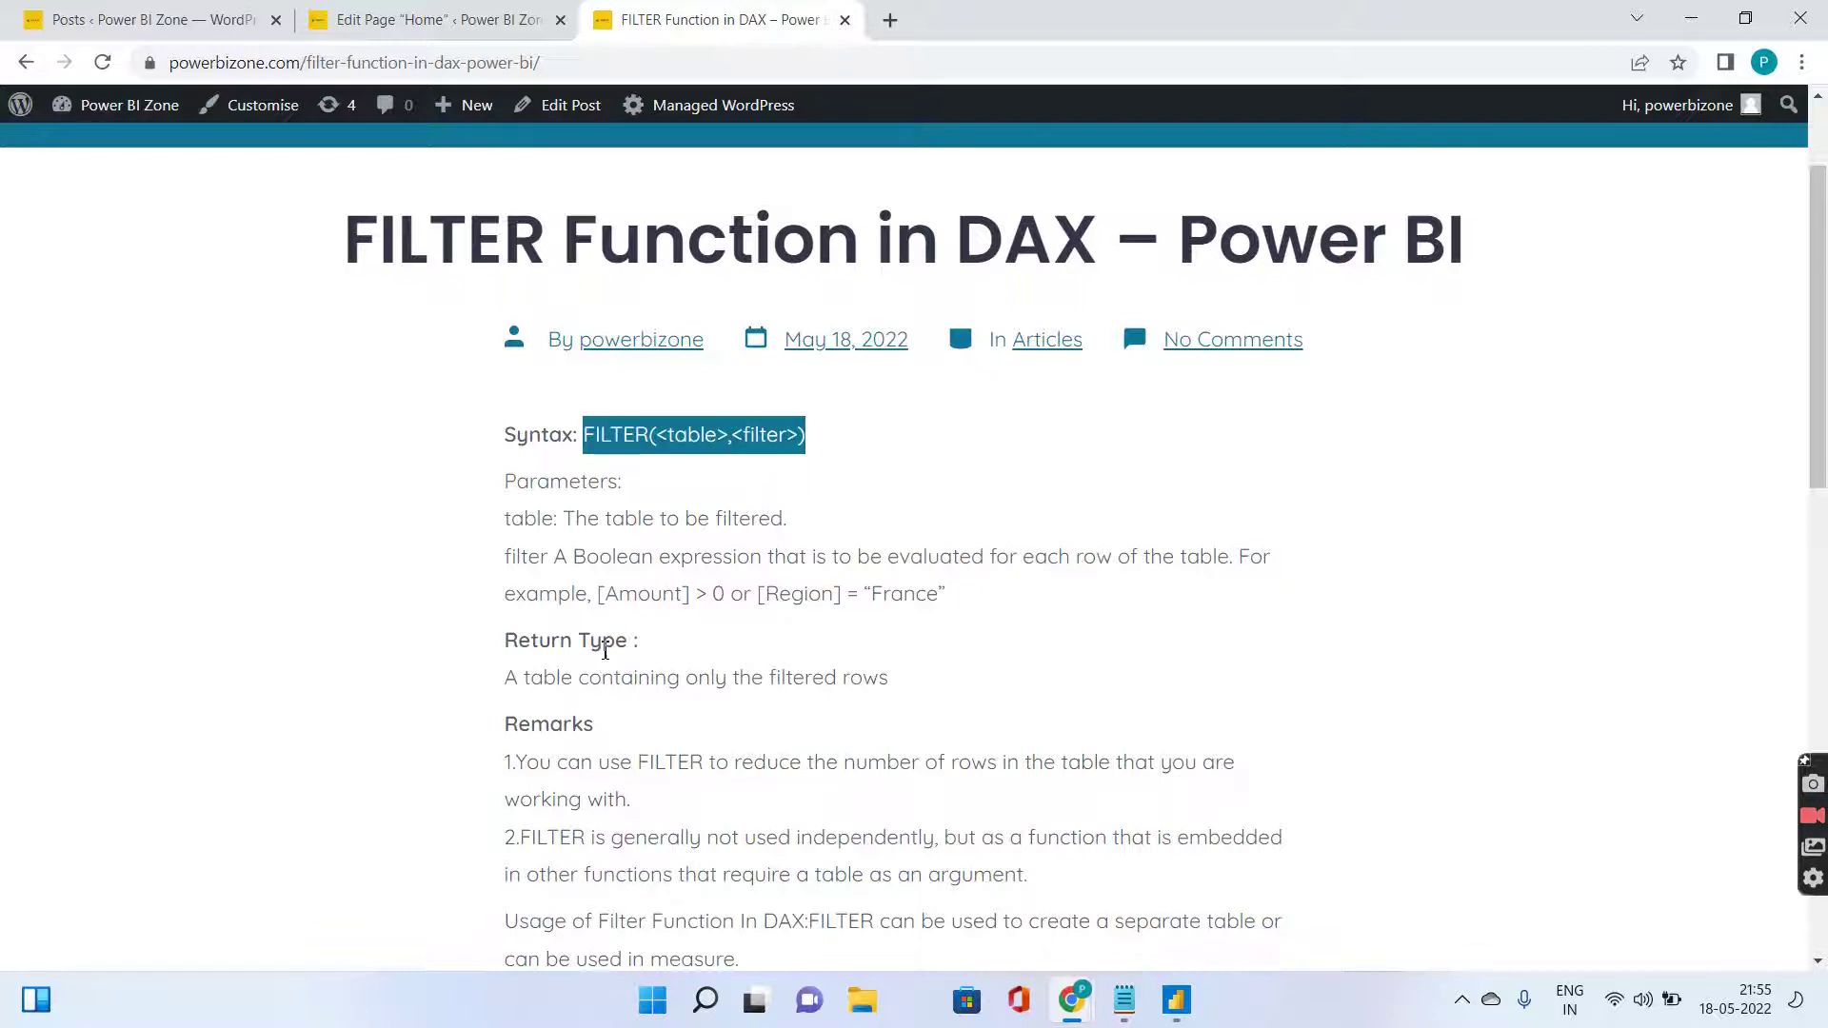
{"action": "left_click_drag", "start_coordinate": [520, 679], "coordinate": [602, 679]}
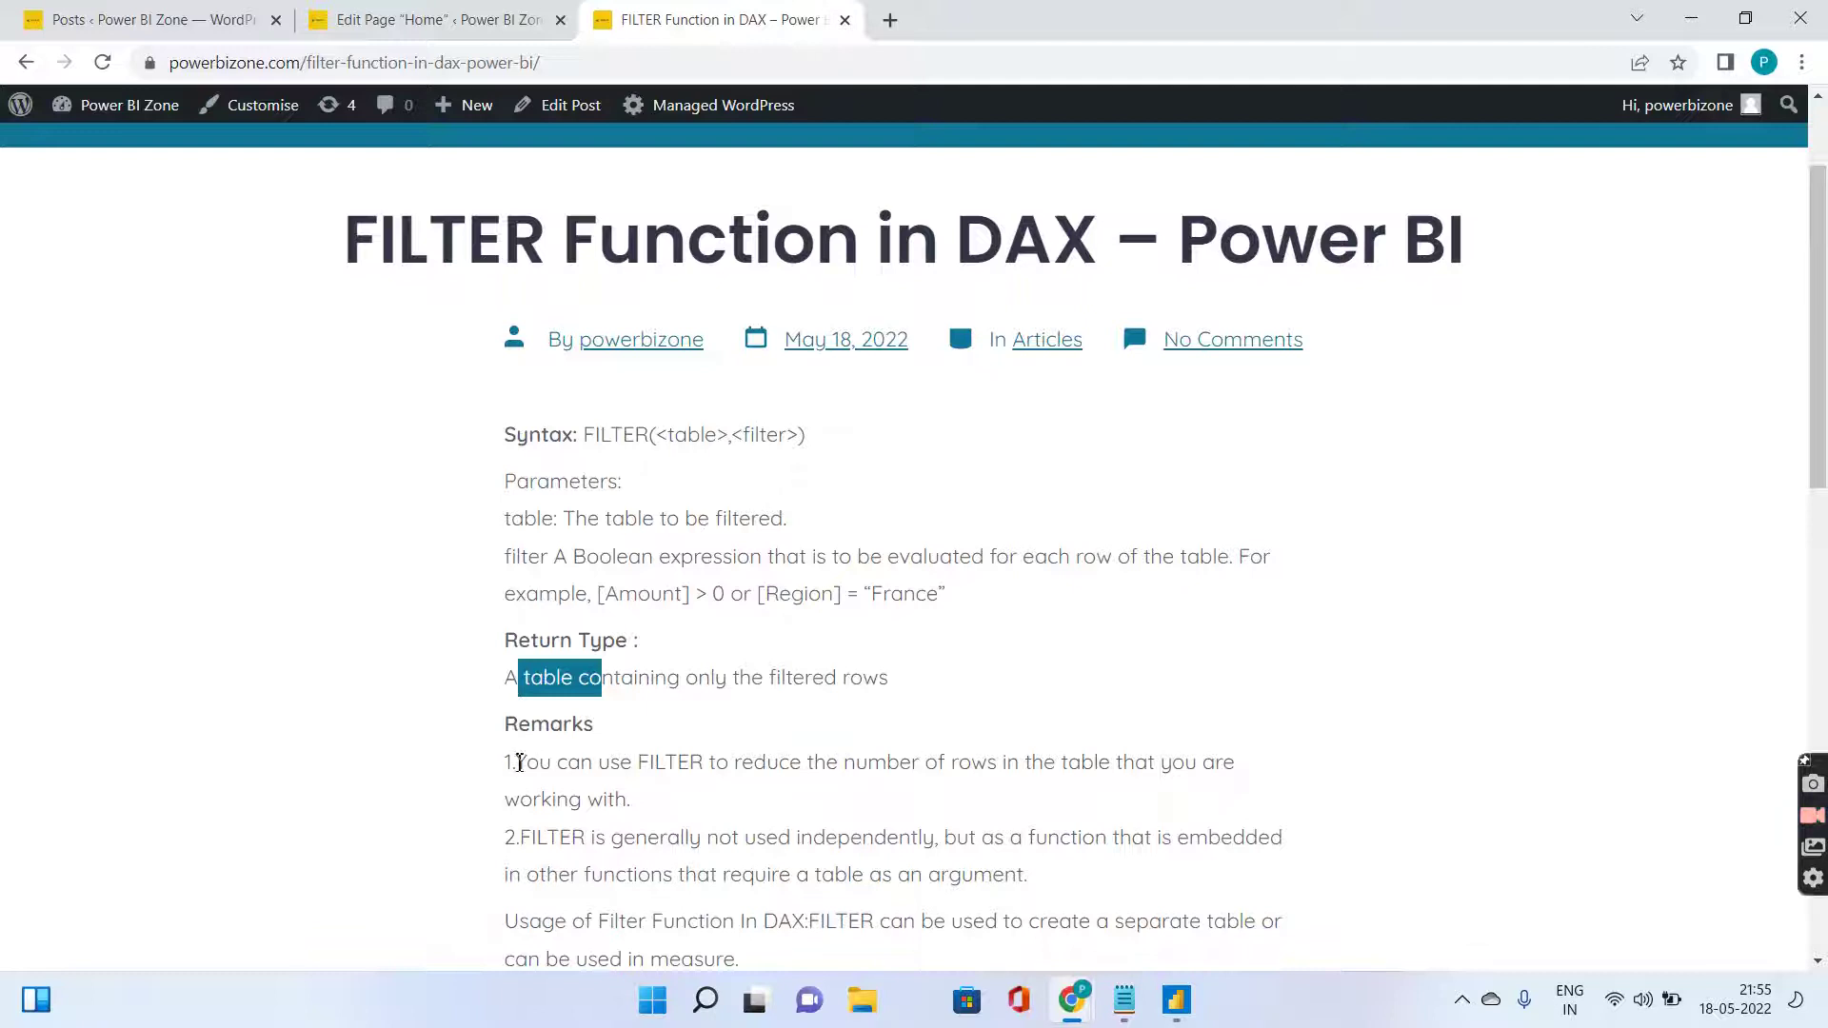
Read the article's remarks on FILTER, its usage in tables and measures, and the best-practices link.
{"action": "left_click_drag", "start_coordinate": [521, 762], "coordinate": [721, 768]}
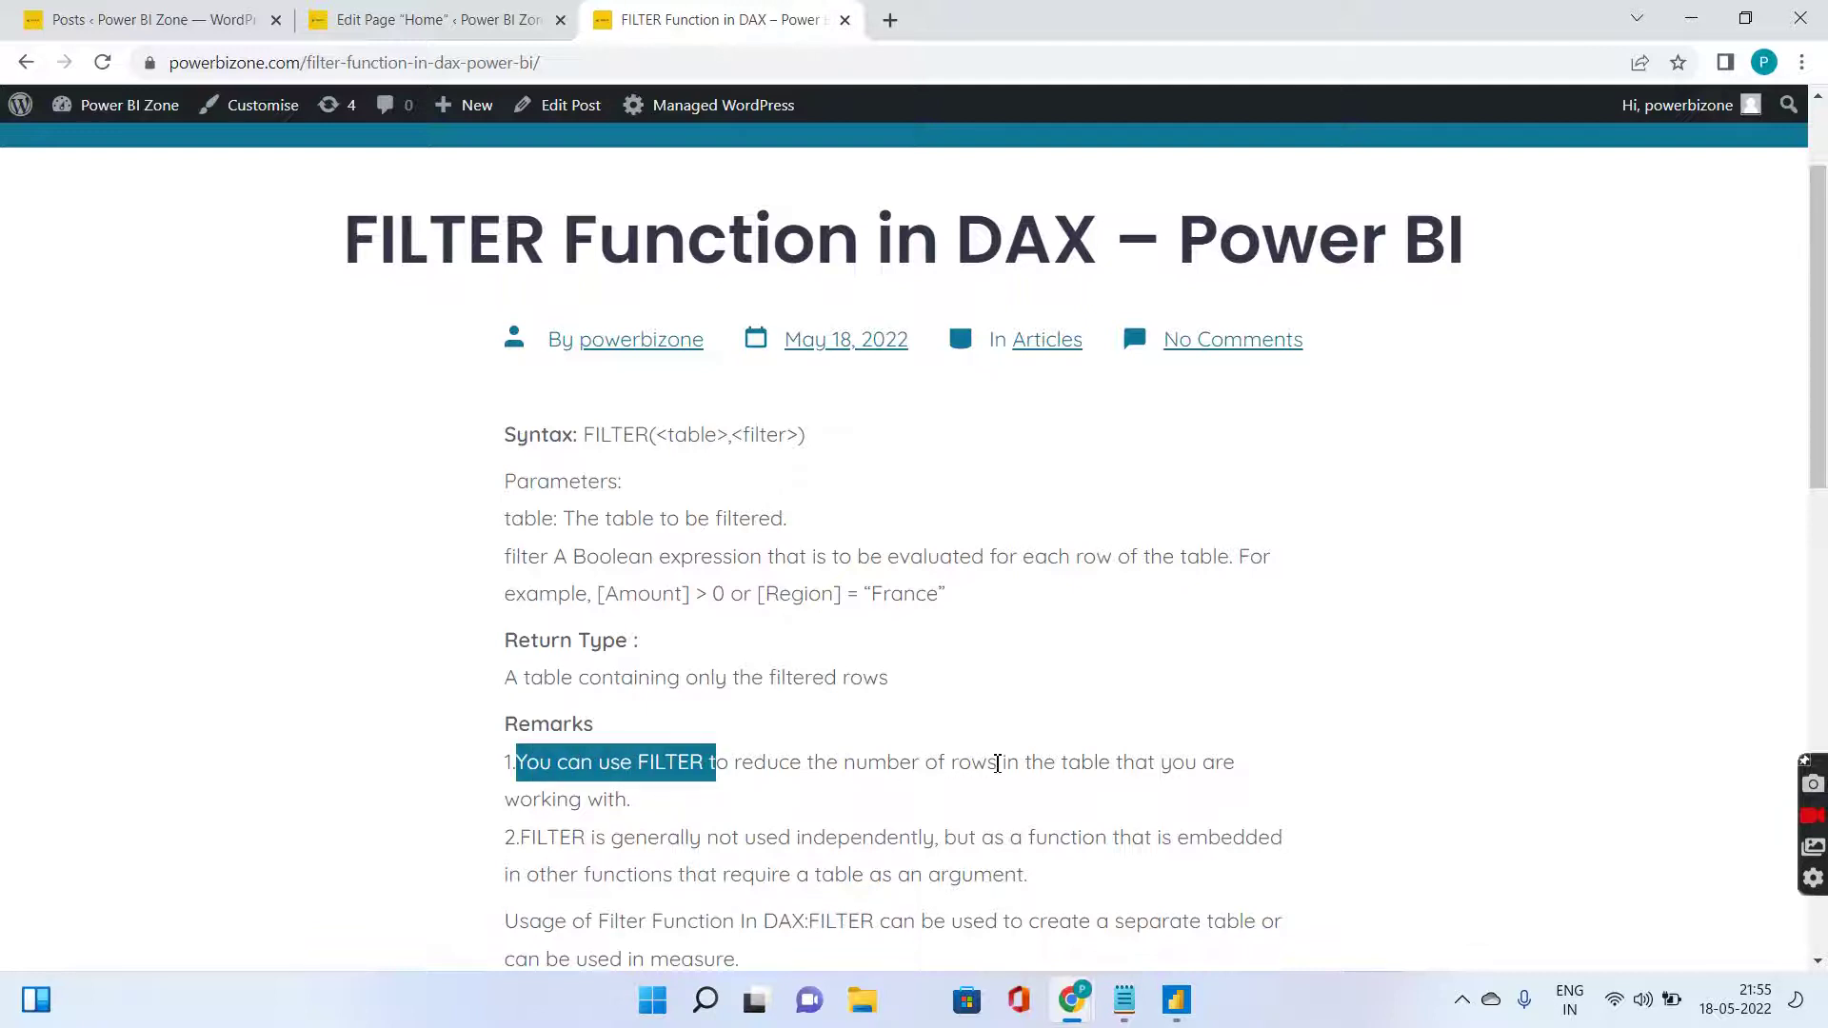
{"action": "left_click", "coordinate": [699, 774]}
{"action": "left_click_drag", "start_coordinate": [523, 764], "coordinate": [1225, 804]}
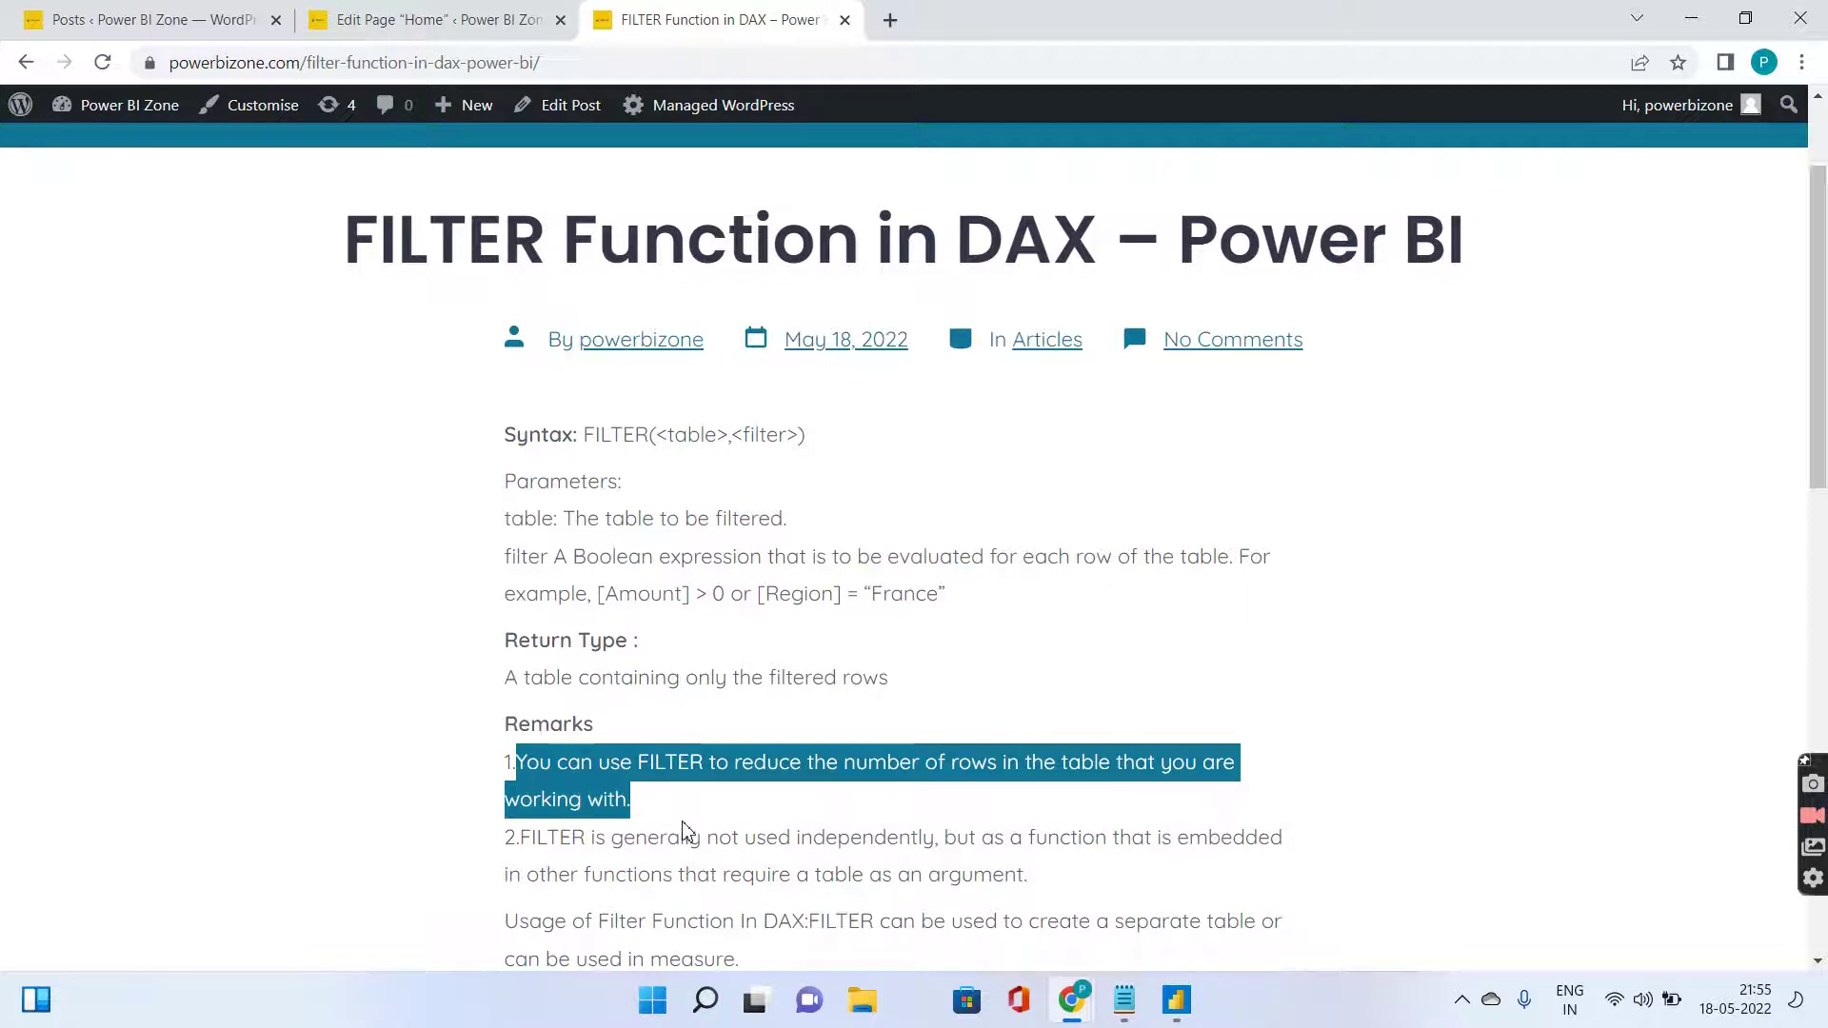
{"action": "scroll", "coordinate": [684, 831], "scroll_direction": "down", "scroll_amount": 1}
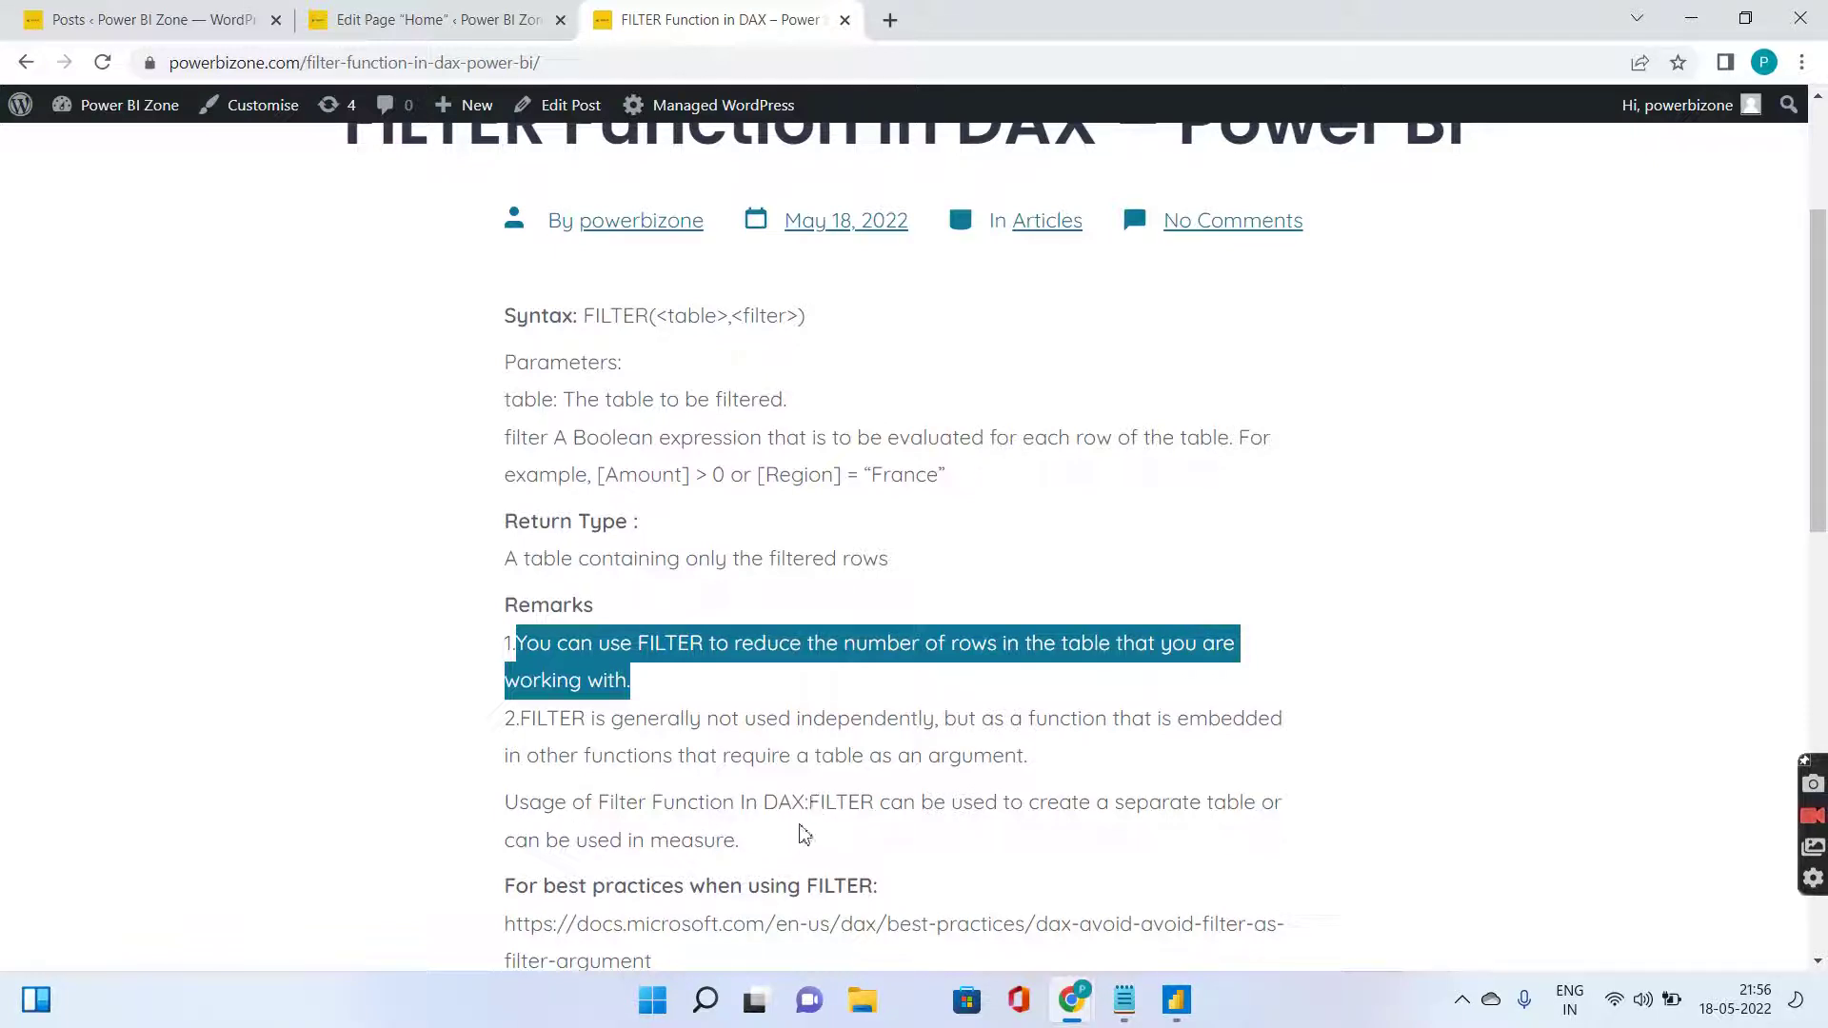
{"action": "left_click_drag", "start_coordinate": [811, 805], "coordinate": [1253, 815]}
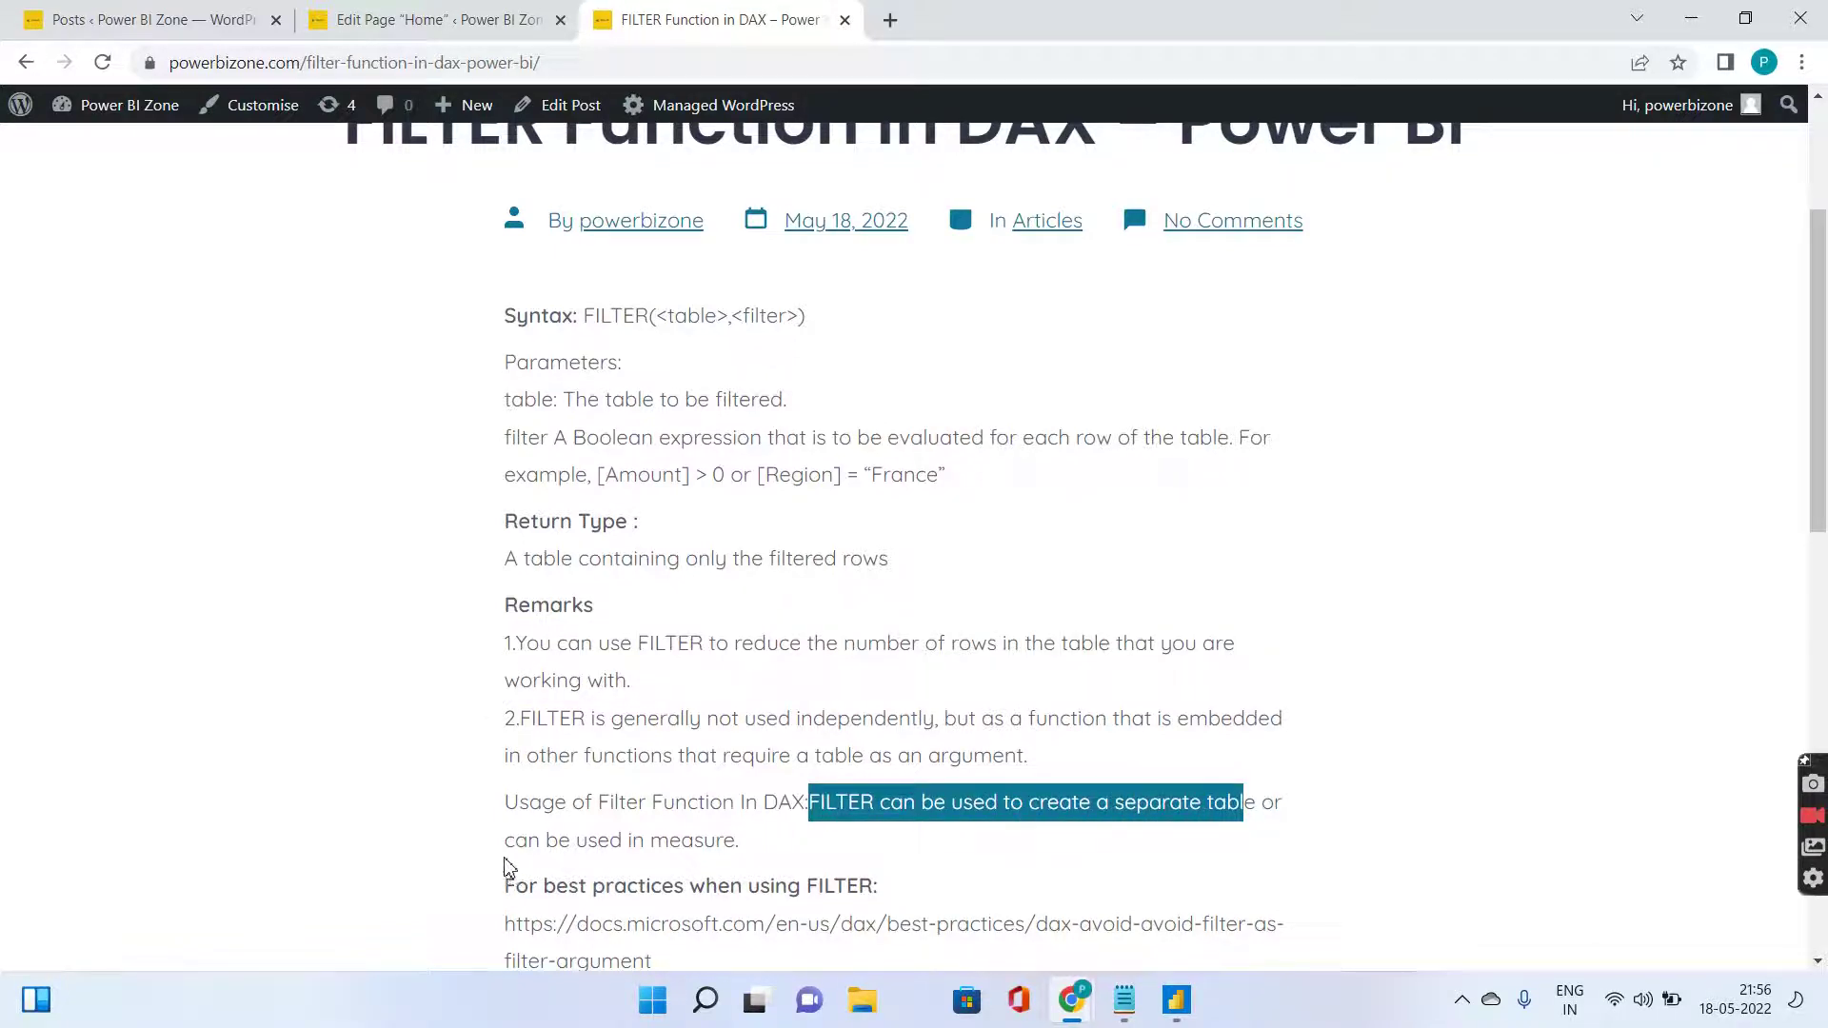
{"action": "left_click_drag", "start_coordinate": [507, 843], "coordinate": [737, 830]}
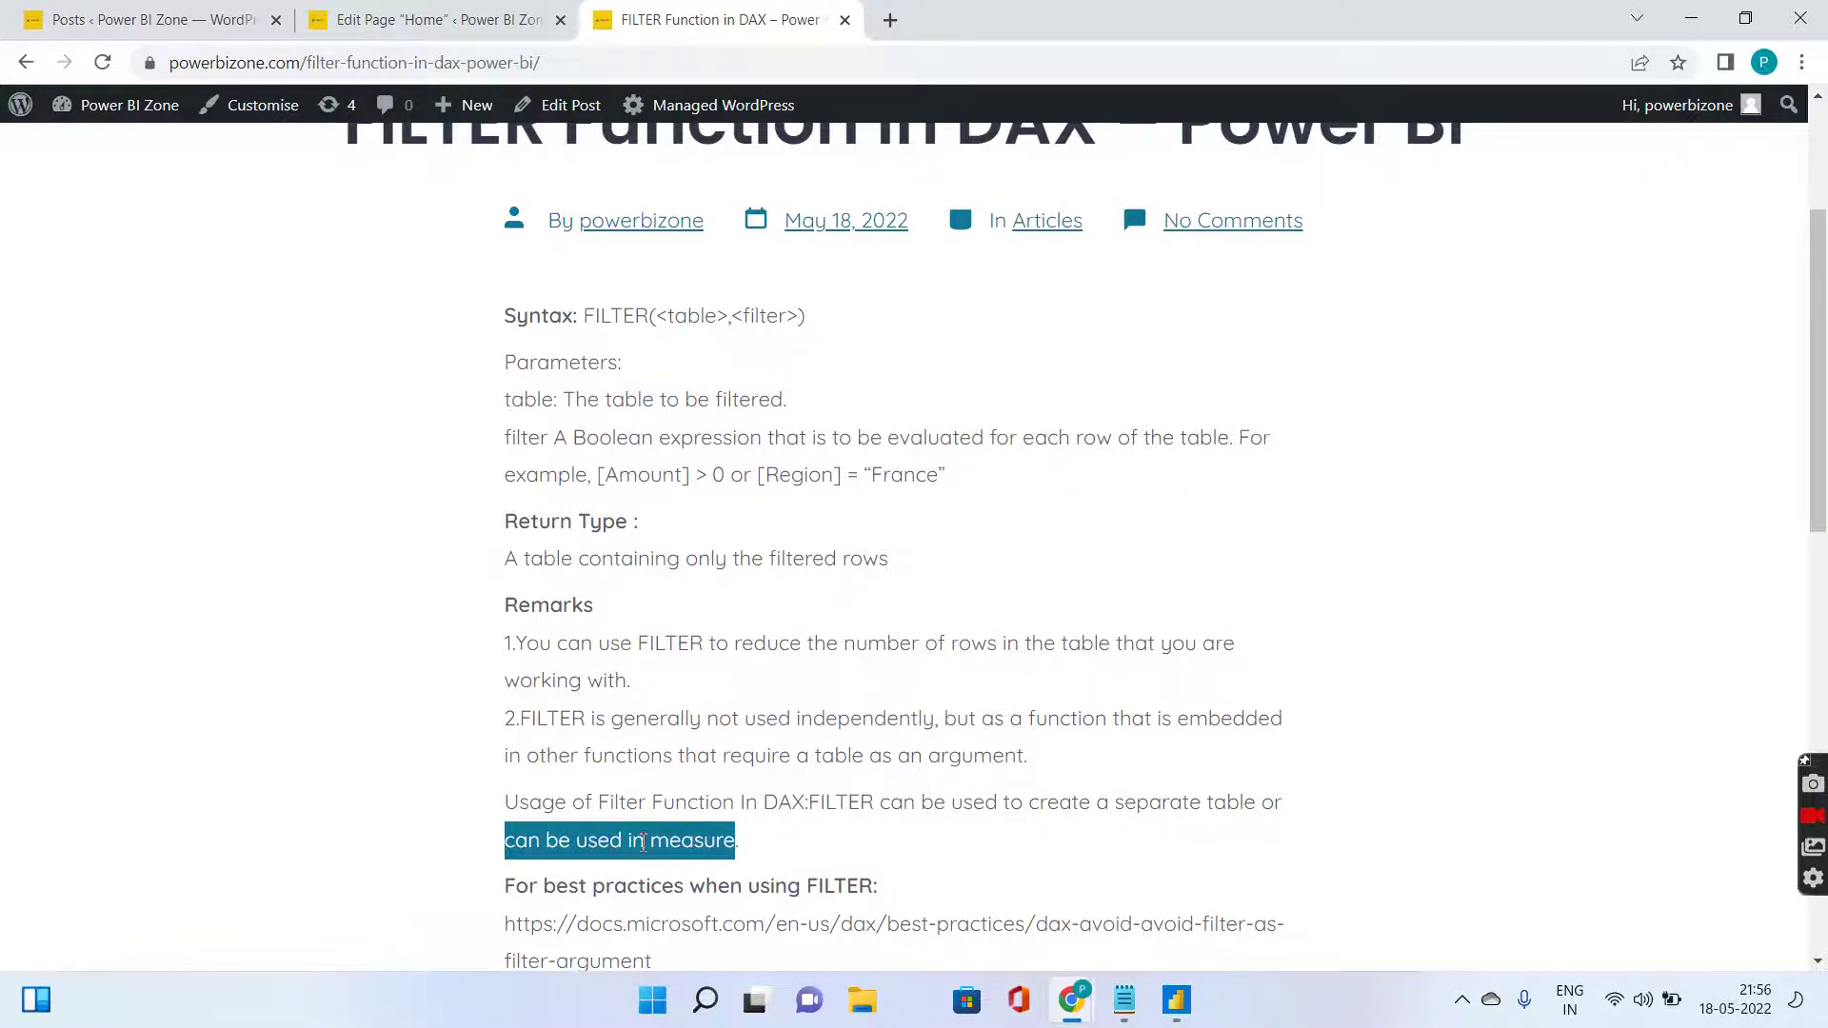
{"action": "scroll", "coordinate": [619, 842], "scroll_direction": "down", "scroll_amount": 1}
{"action": "scroll", "coordinate": [523, 762], "scroll_direction": "down", "scroll_amount": 1}
{"action": "left_click_drag", "start_coordinate": [506, 694], "coordinate": [643, 745]}
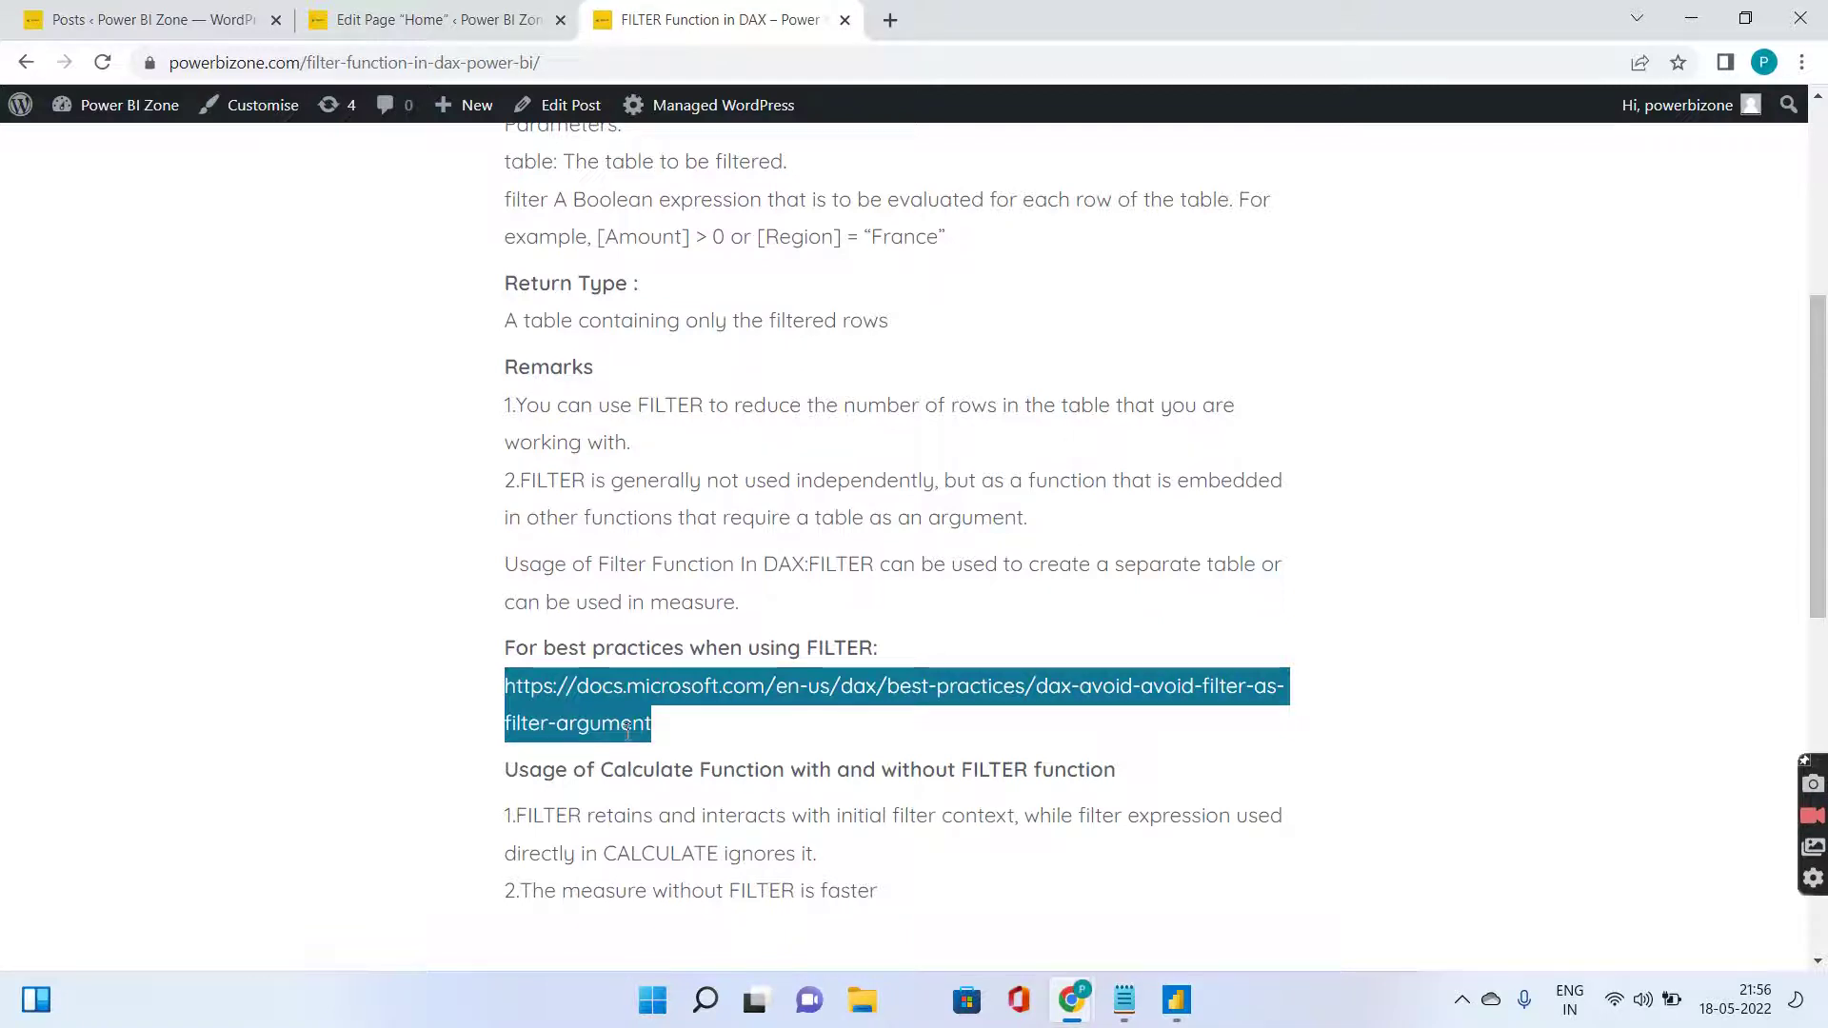
{"action": "scroll", "coordinate": [635, 745], "scroll_direction": "up", "scroll_amount": 2}
{"action": "scroll", "coordinate": [633, 742], "scroll_direction": "up", "scroll_amount": 3}
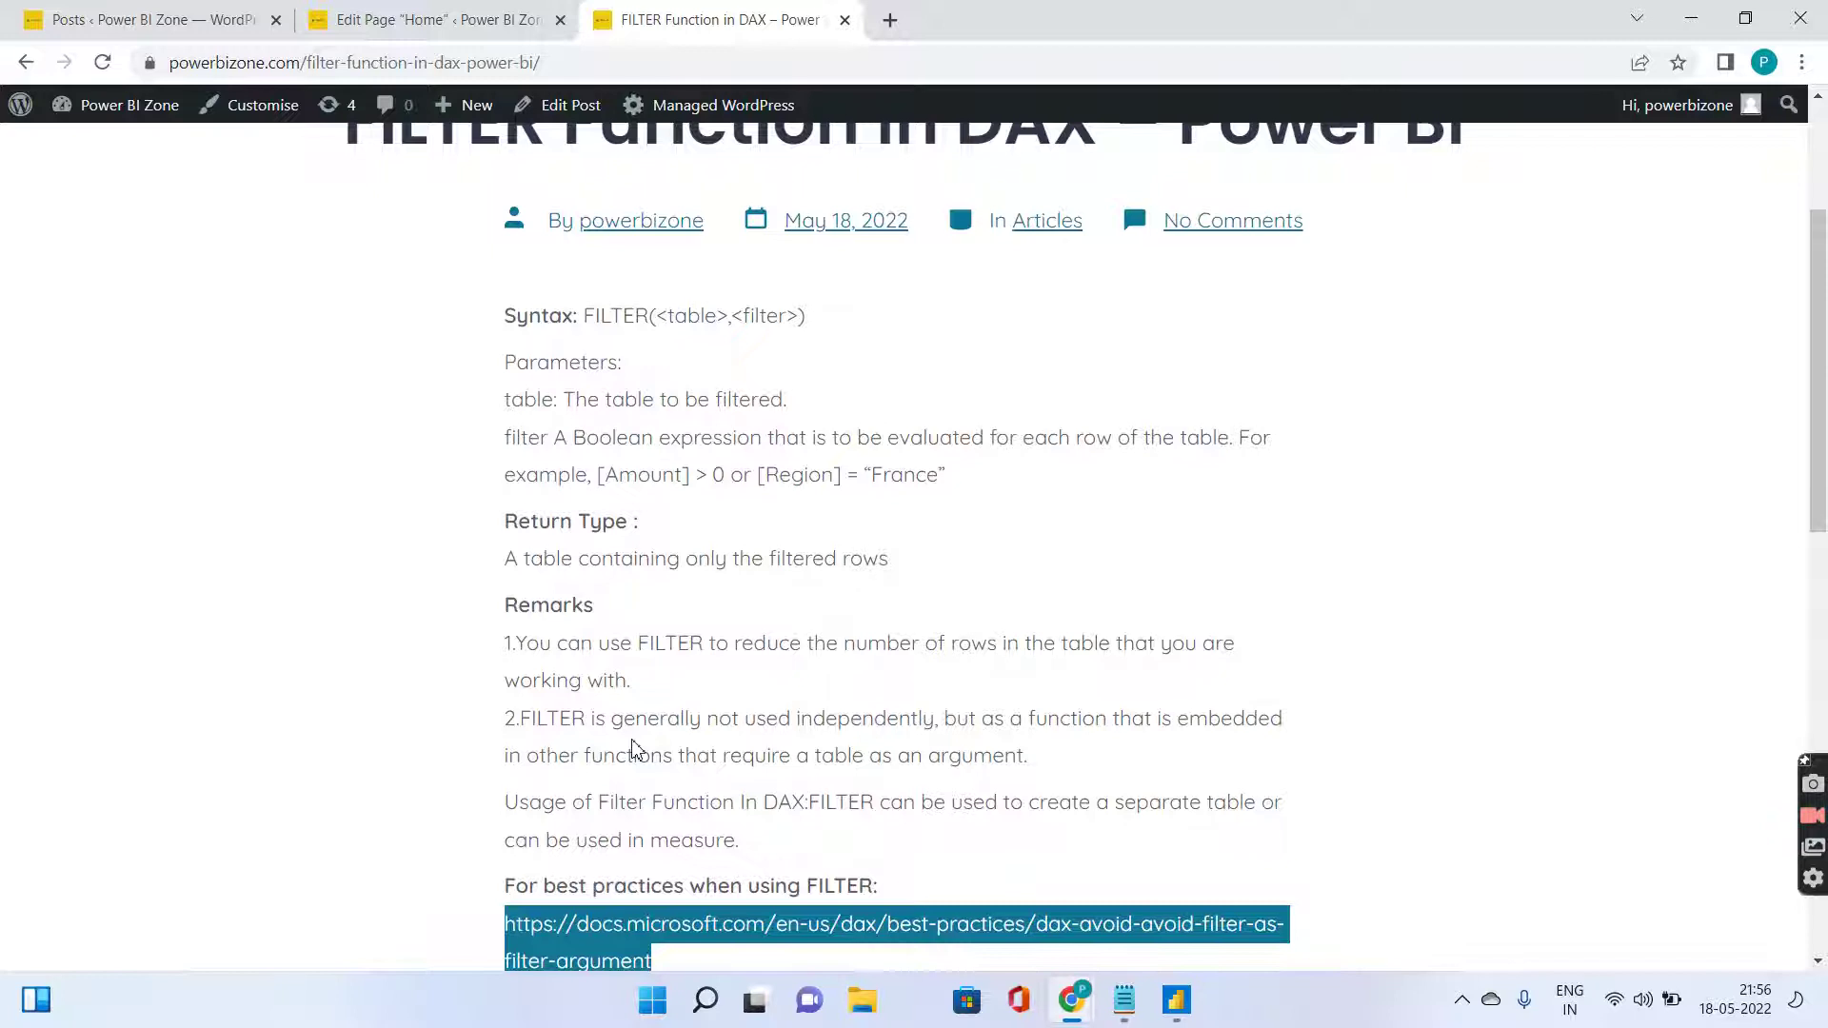
{"action": "scroll", "coordinate": [635, 749], "scroll_direction": "up", "scroll_amount": 3}
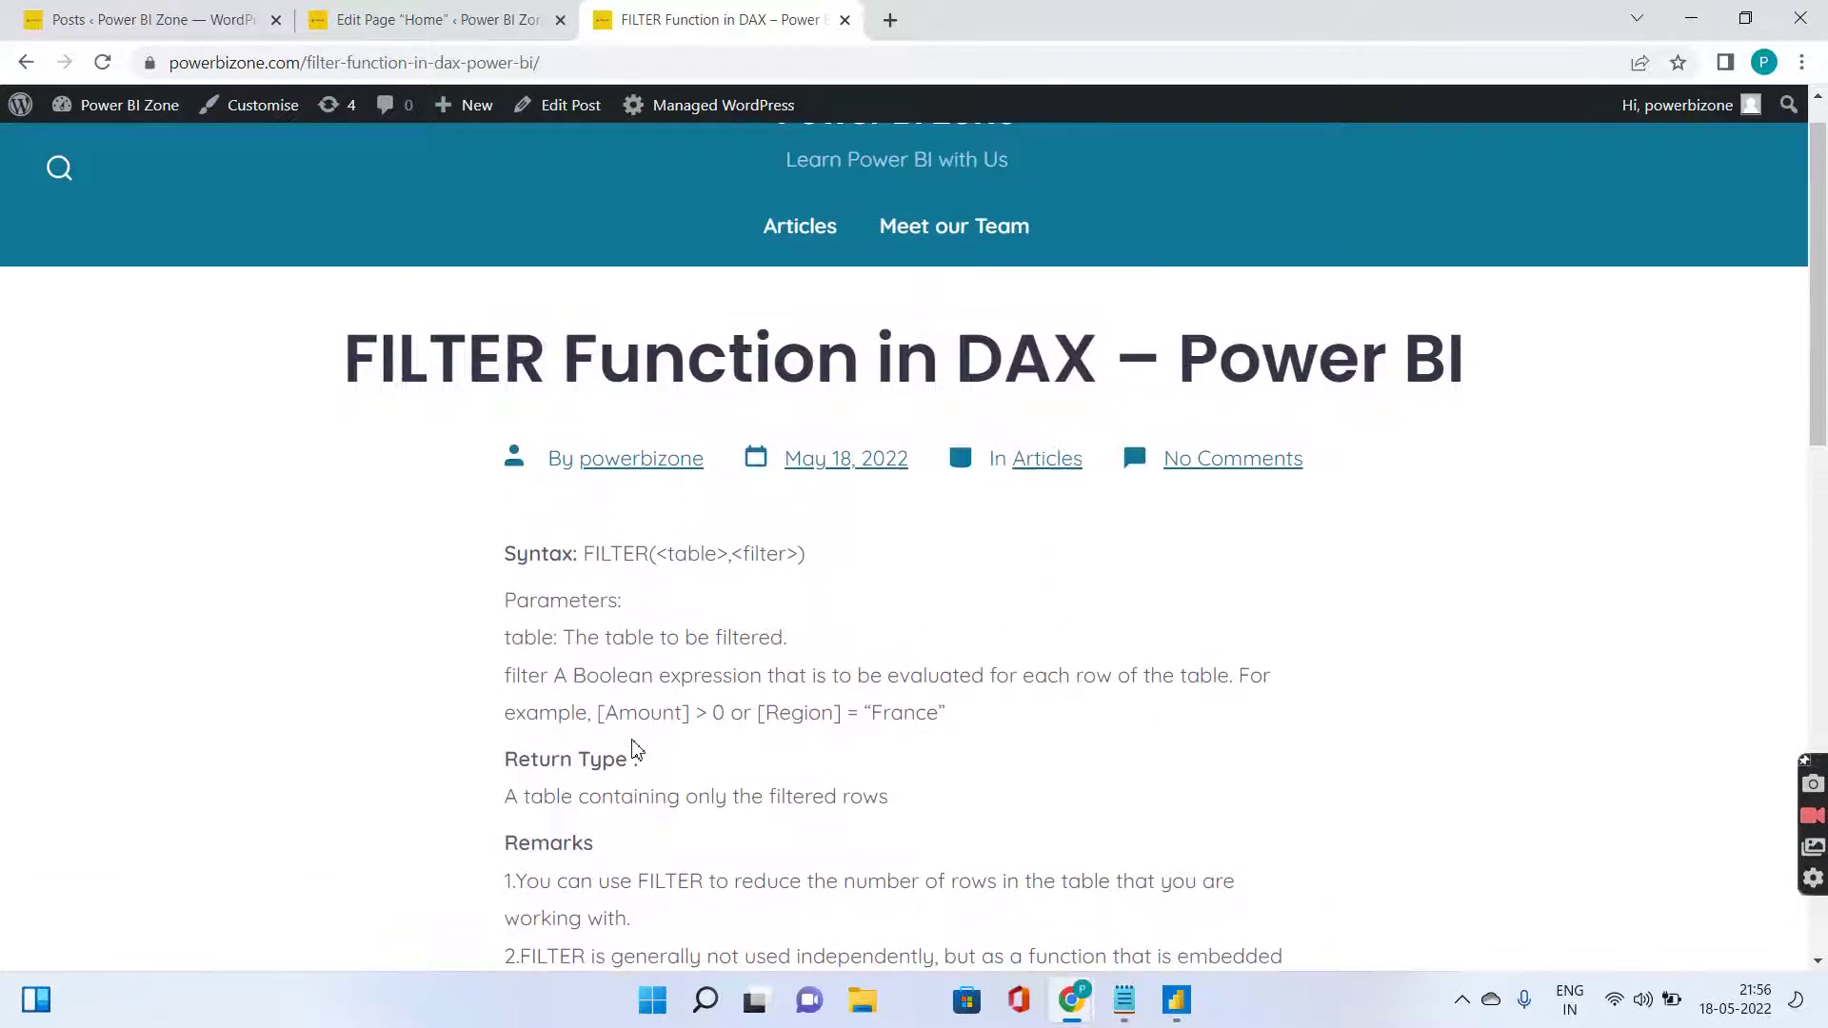
Switch to Power BI Desktop, view the report page's sales table, and display the financials table's data.
{"action": "left_click", "coordinate": [1178, 1015]}
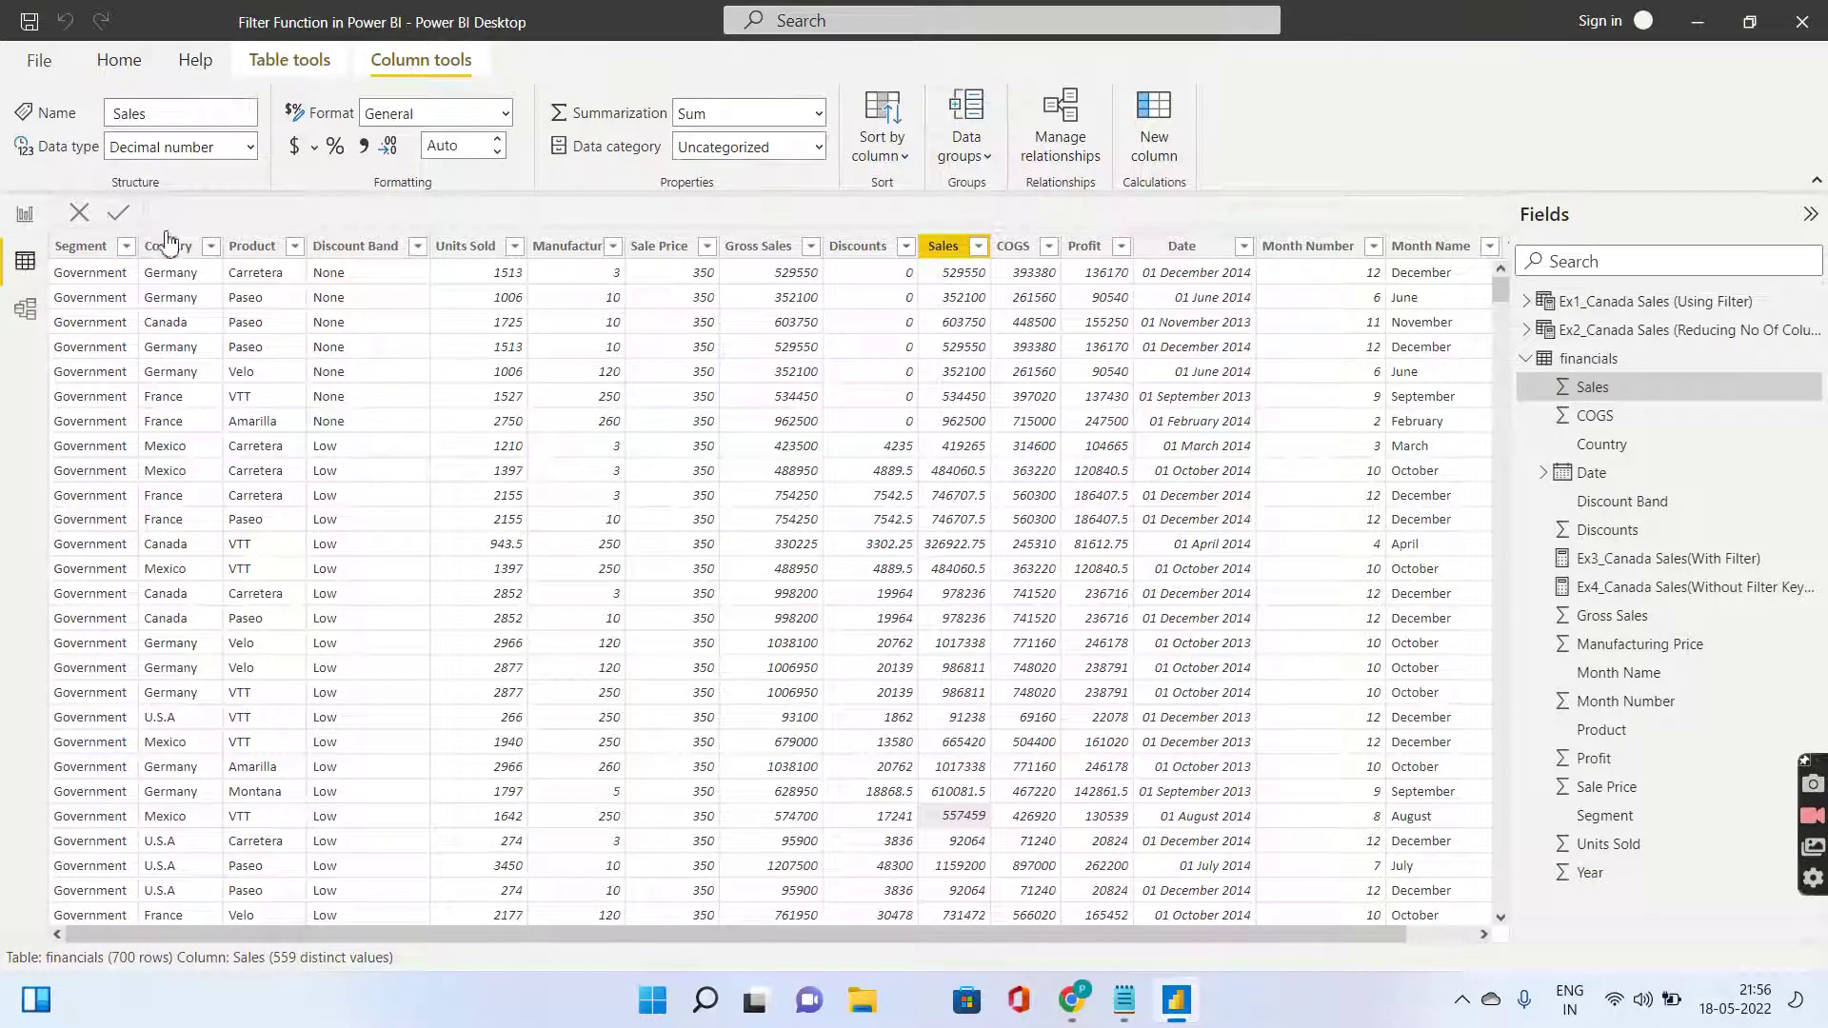
{"action": "left_click", "coordinate": [27, 212]}
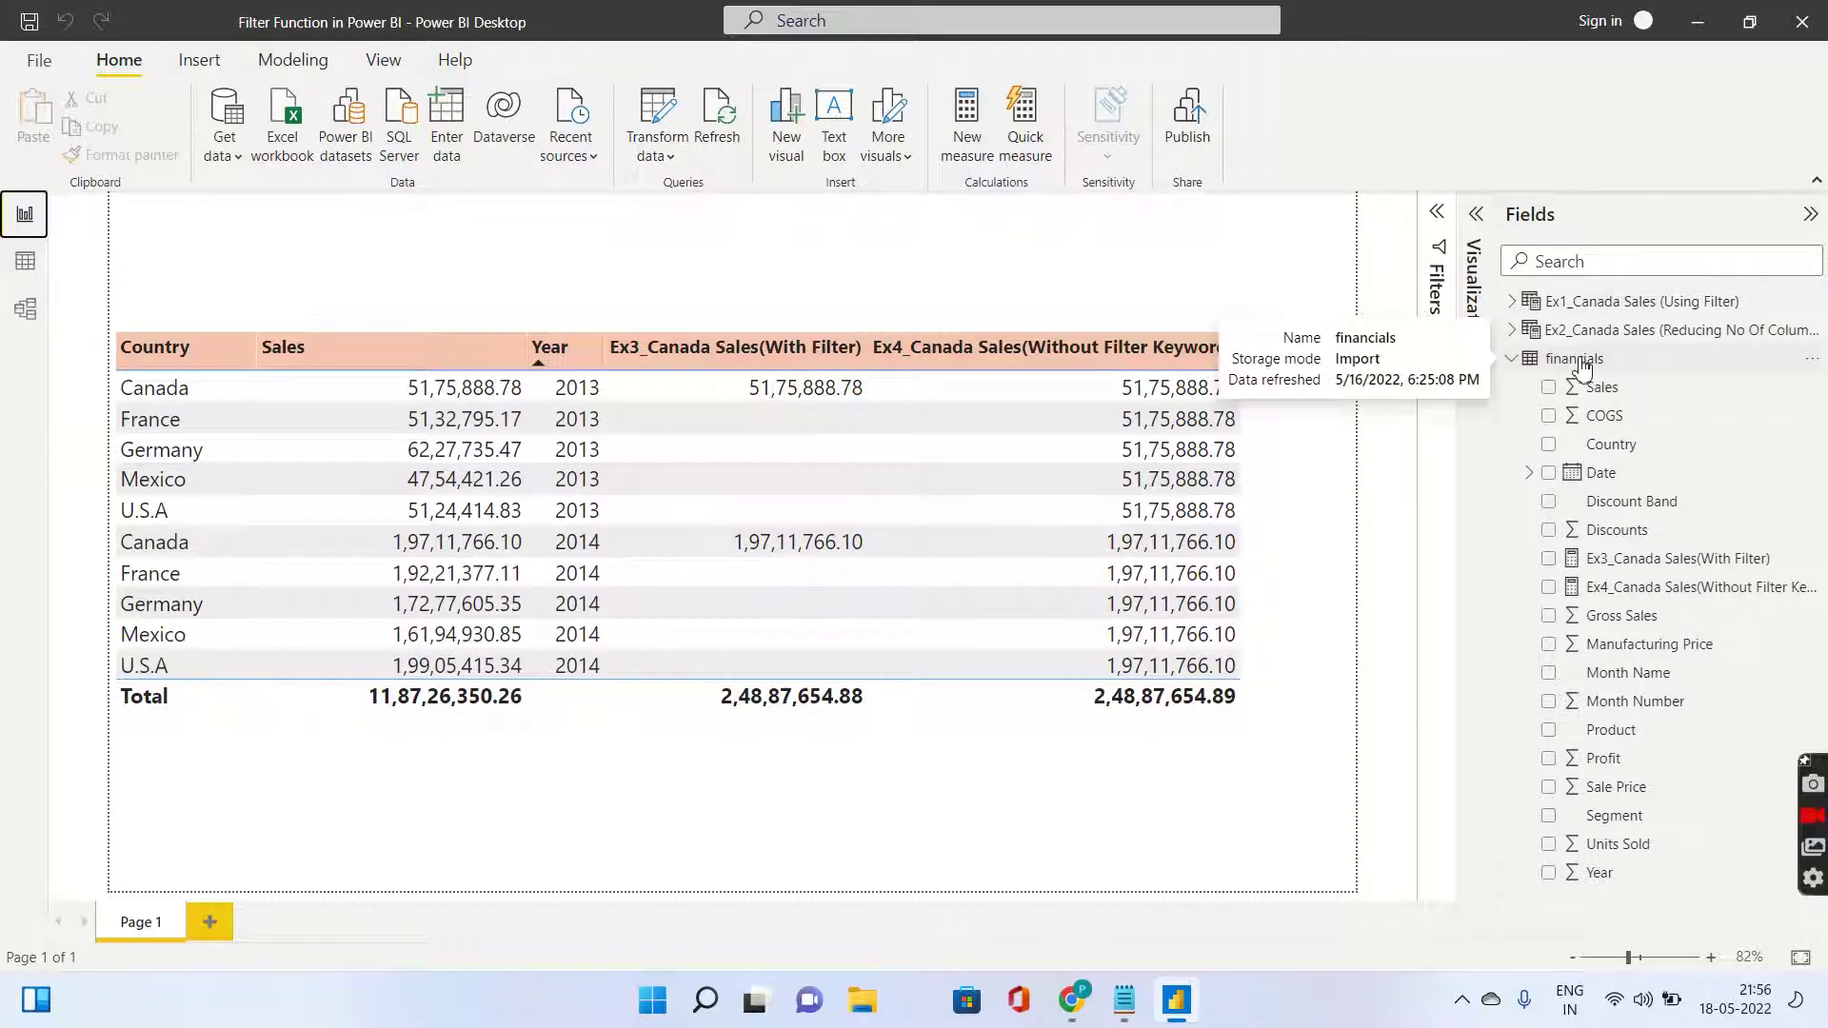
{"action": "left_click", "coordinate": [24, 260]}
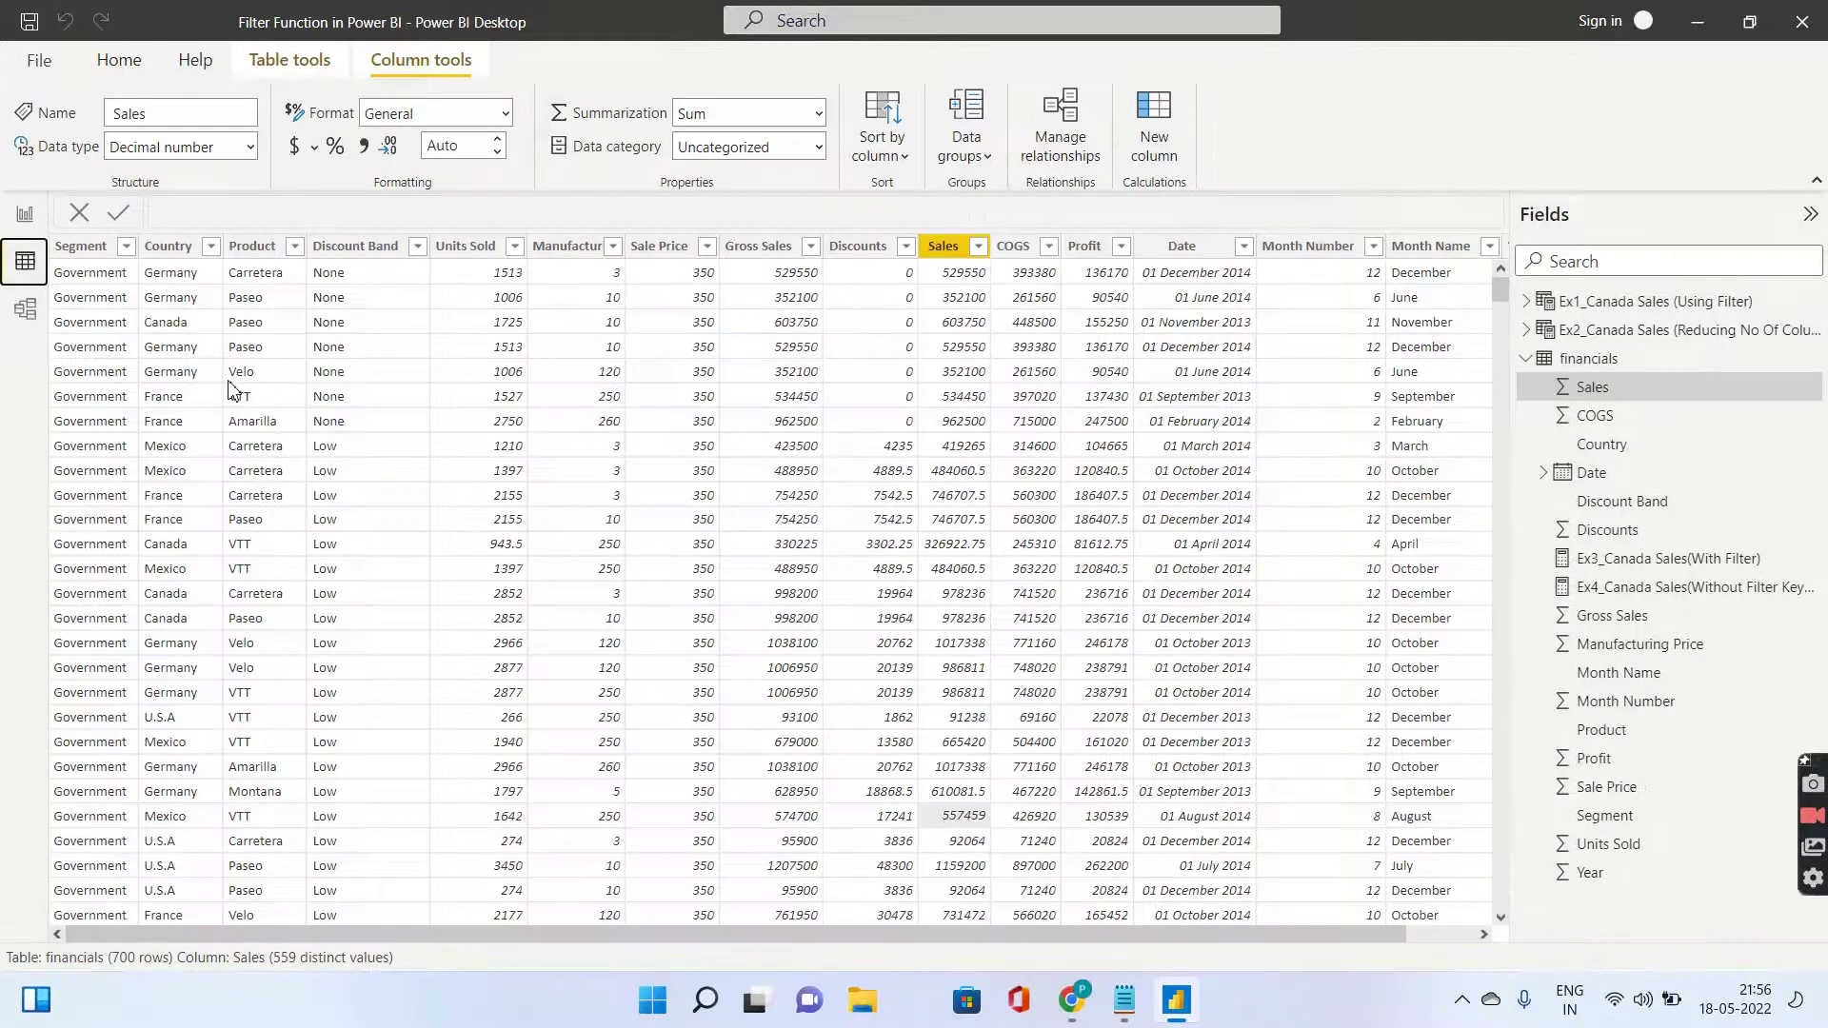
{"action": "left_click", "coordinate": [1566, 359]}
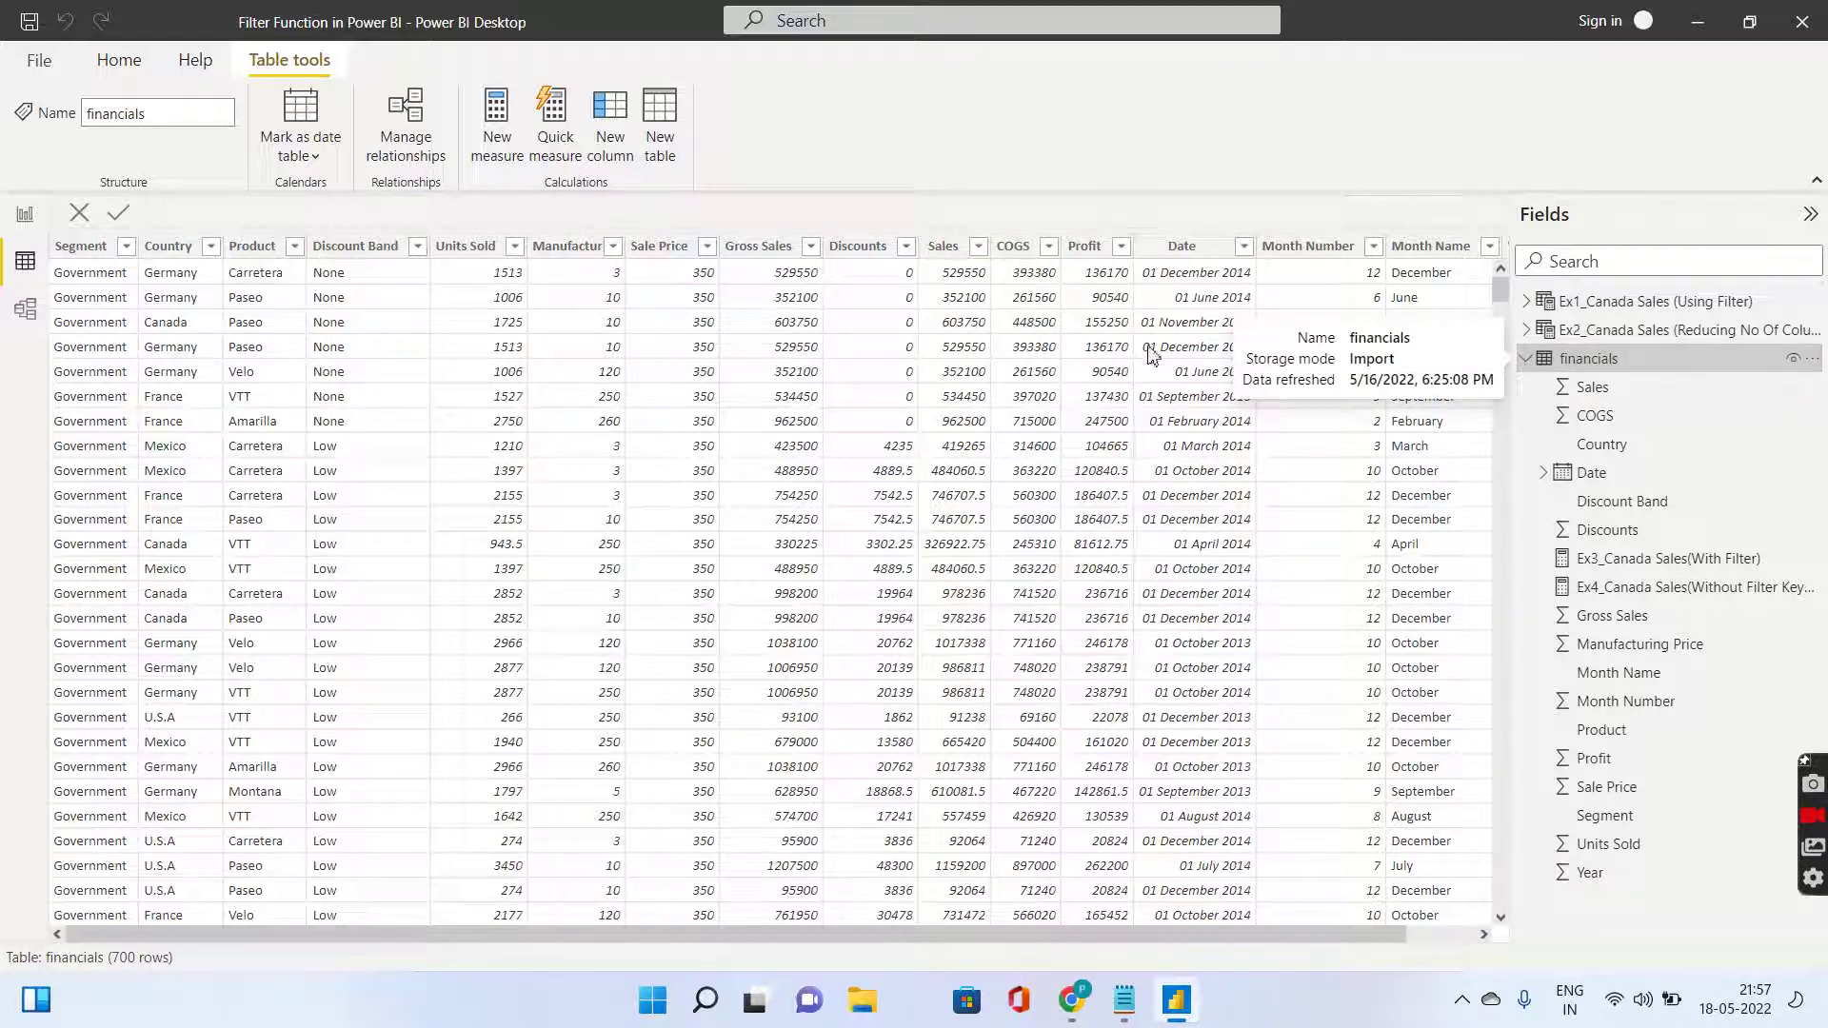
{"action": "mouse_move", "coordinate": [1544, 379]}
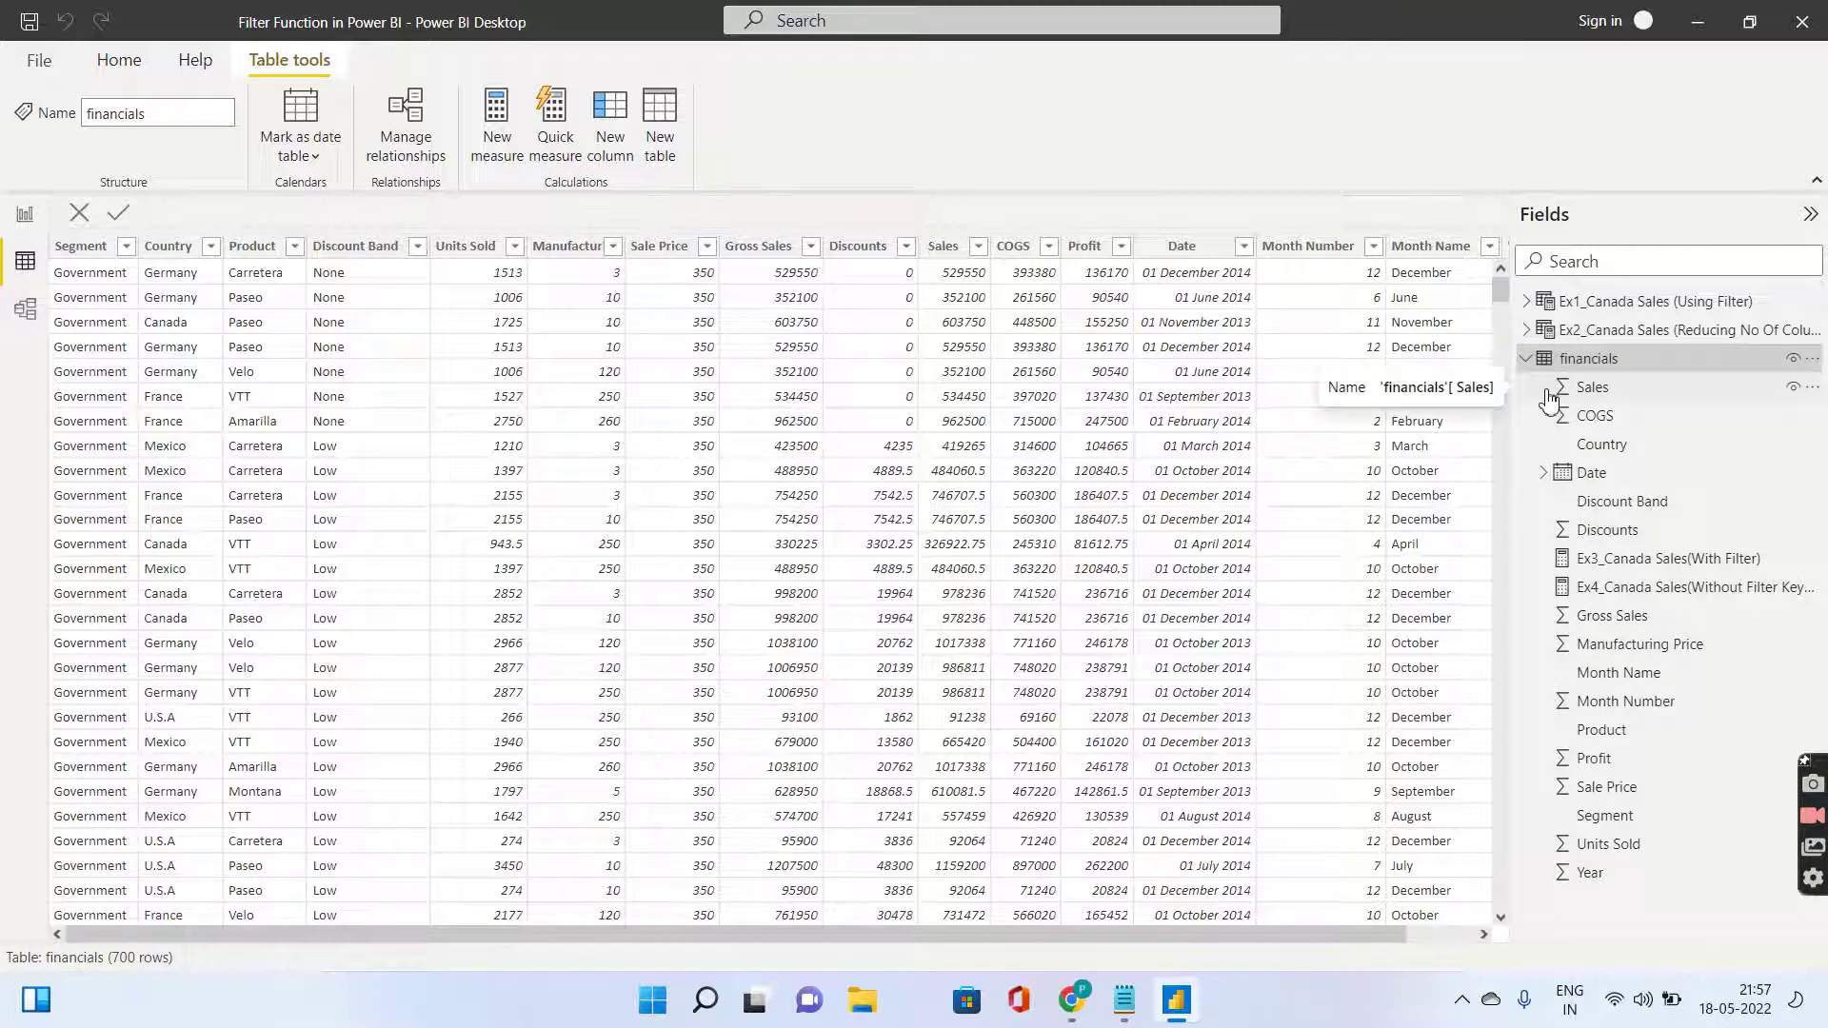
Look through the DAX formulas of the Ex1 and Ex2 calculated tables and the Ex3 and Ex4 Canada Sales measures.
{"action": "mouse_move", "coordinate": [1573, 319]}
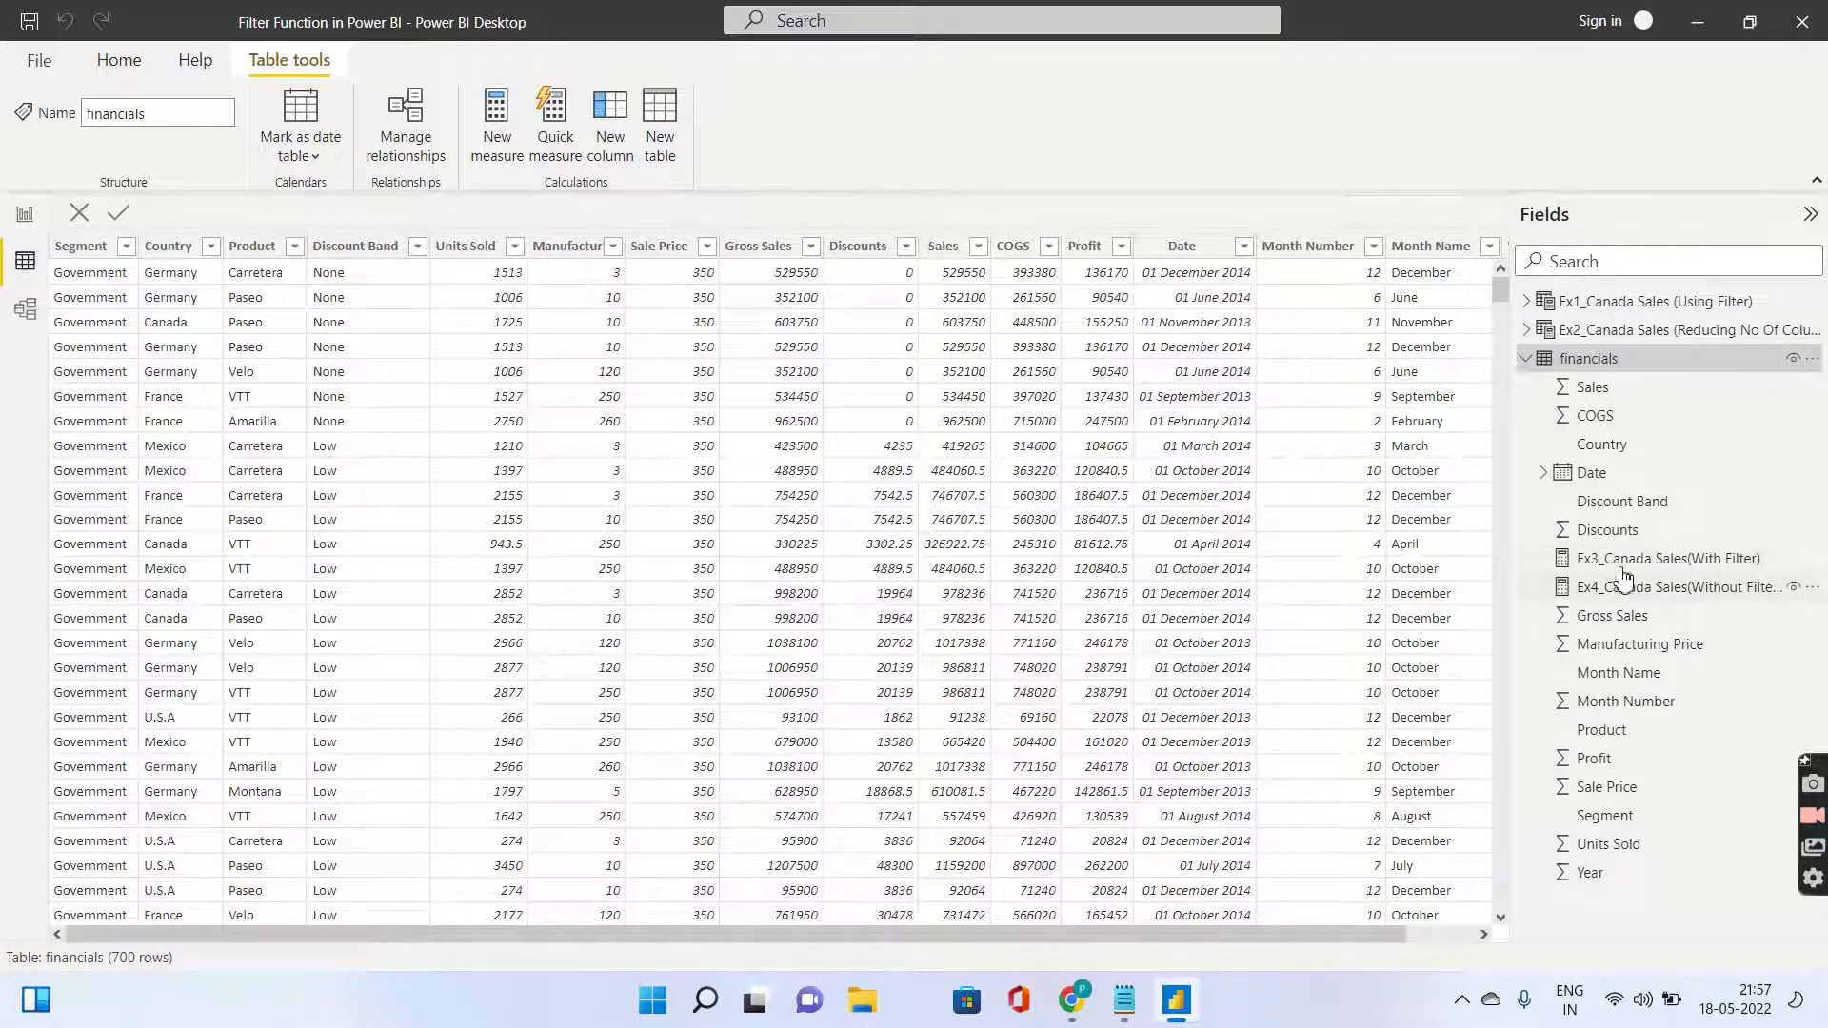
{"action": "left_click", "coordinate": [1569, 312]}
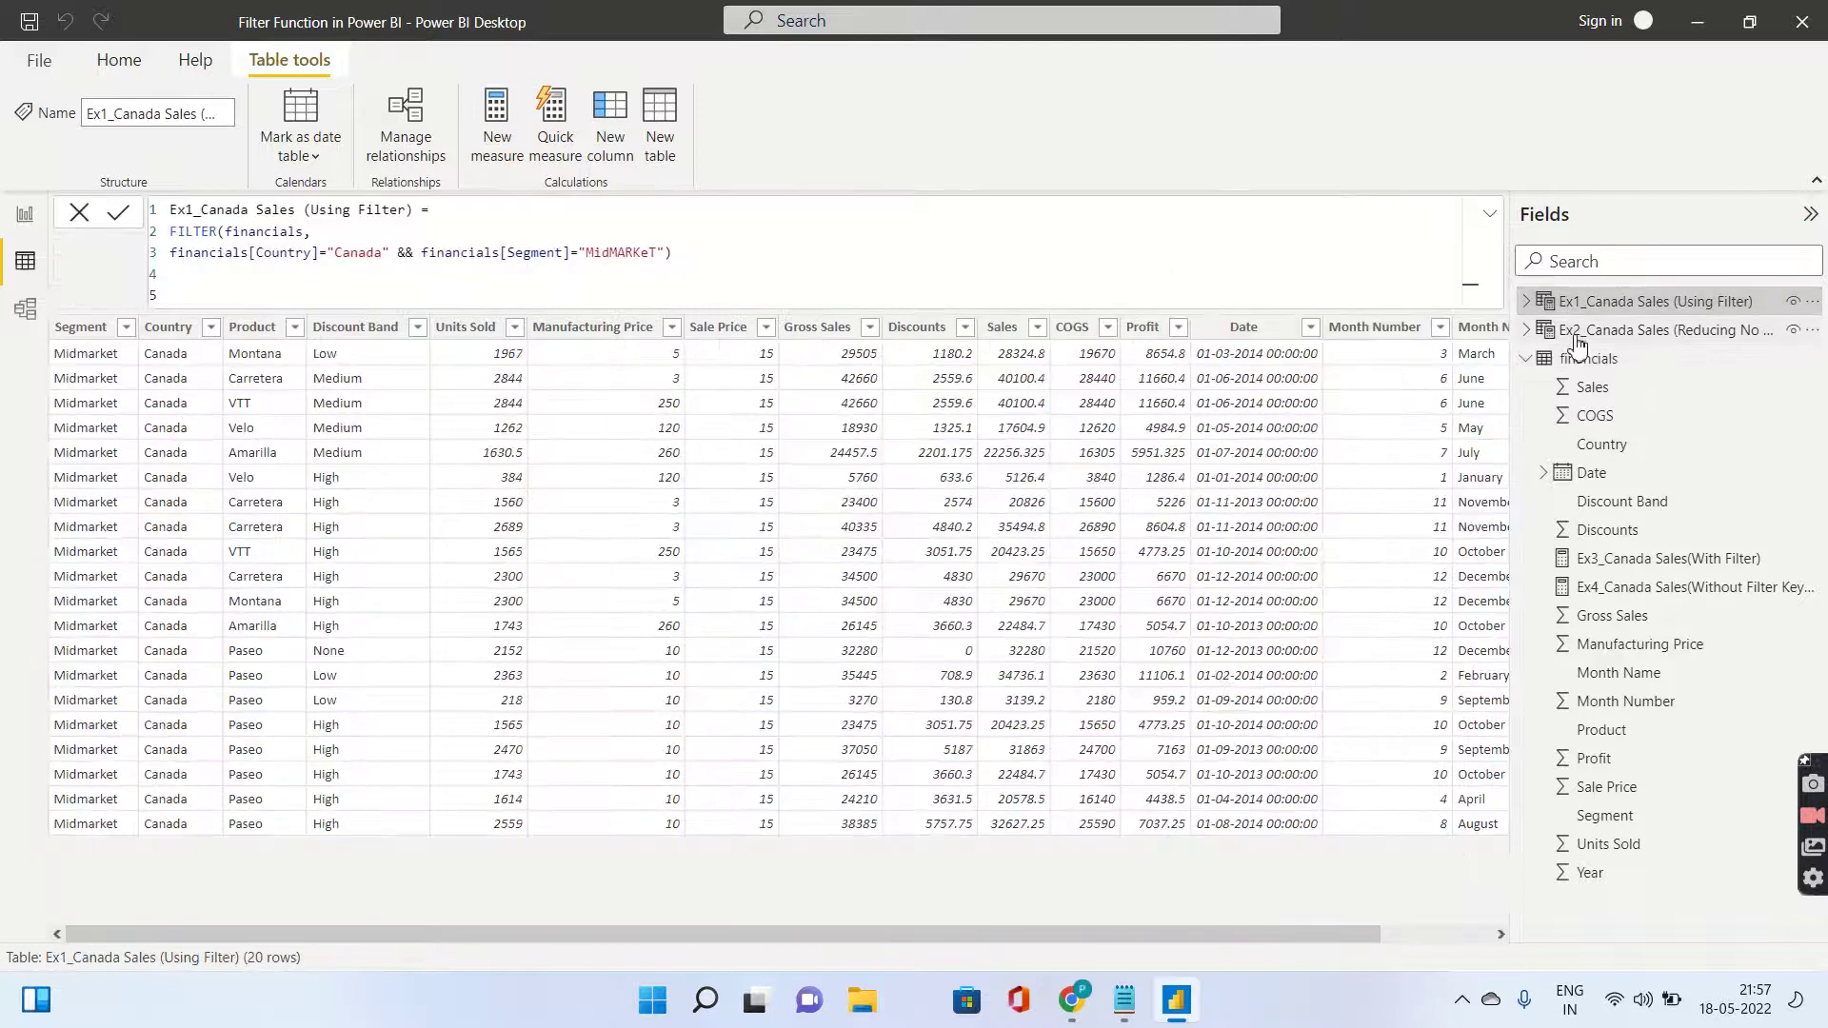
{"action": "left_click", "coordinate": [1574, 331]}
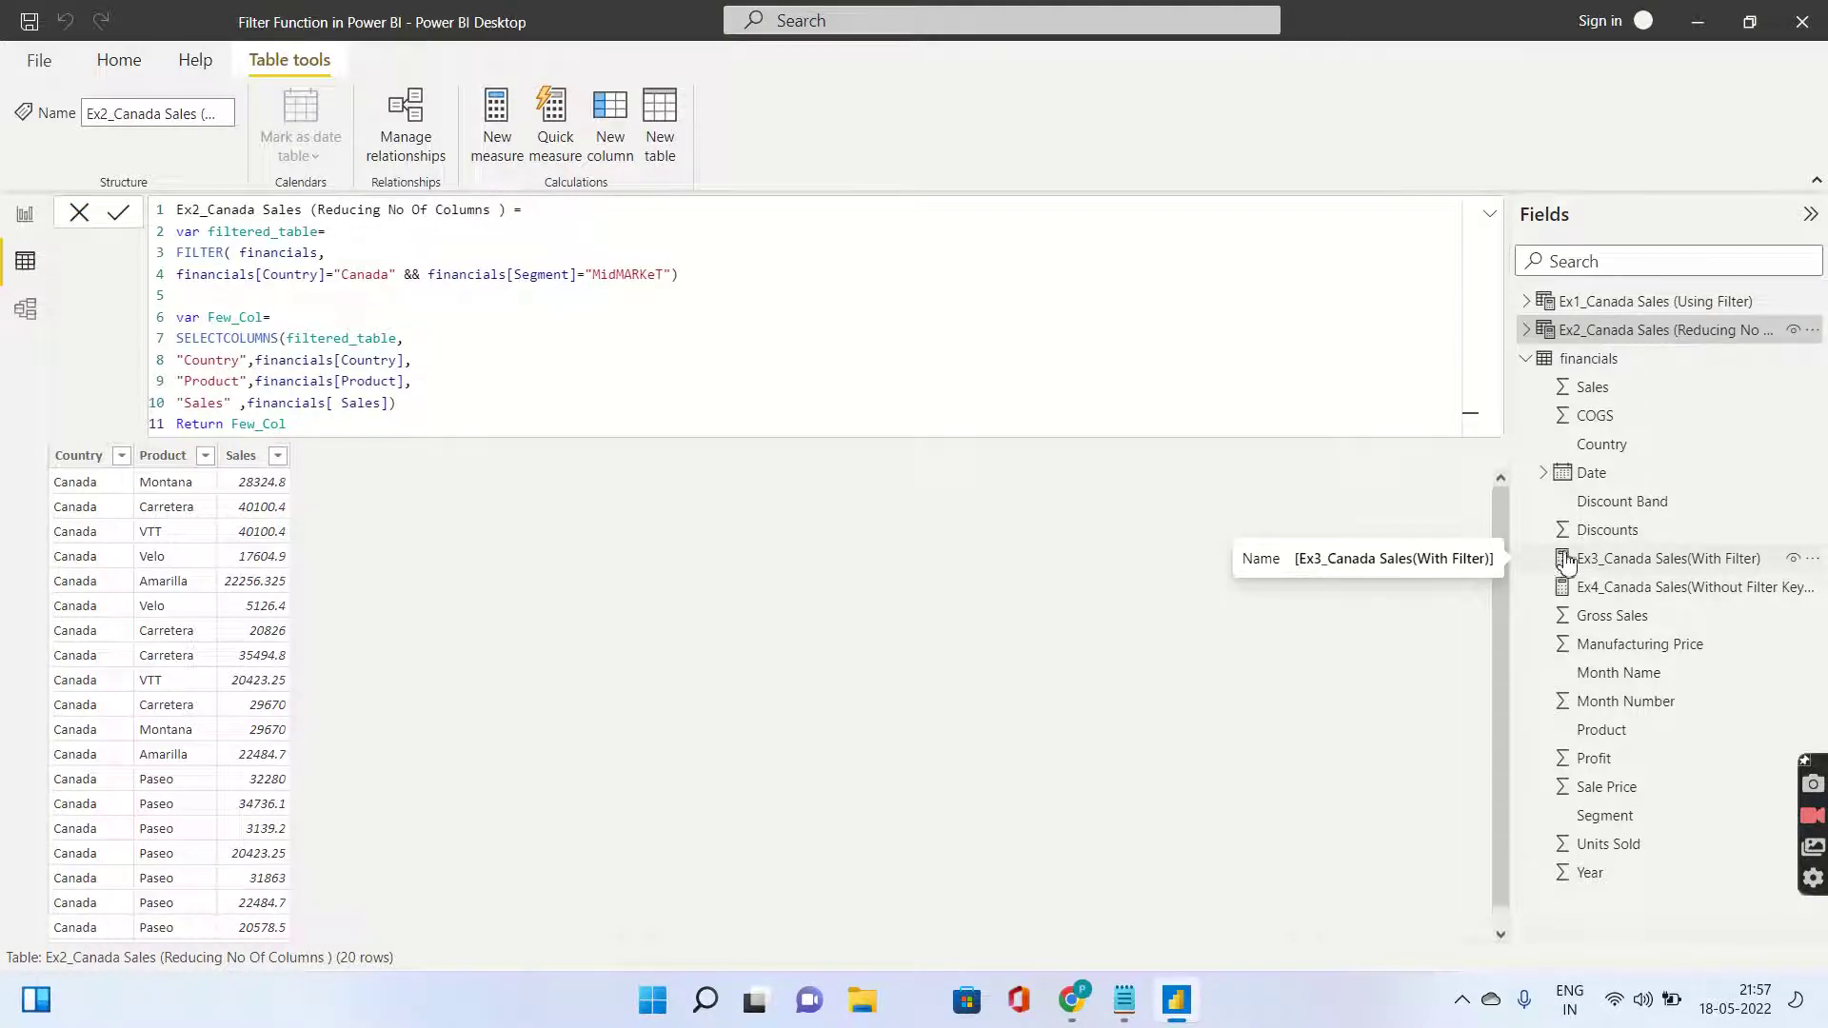
{"action": "left_click", "coordinate": [1616, 562]}
{"action": "left_click", "coordinate": [1620, 590]}
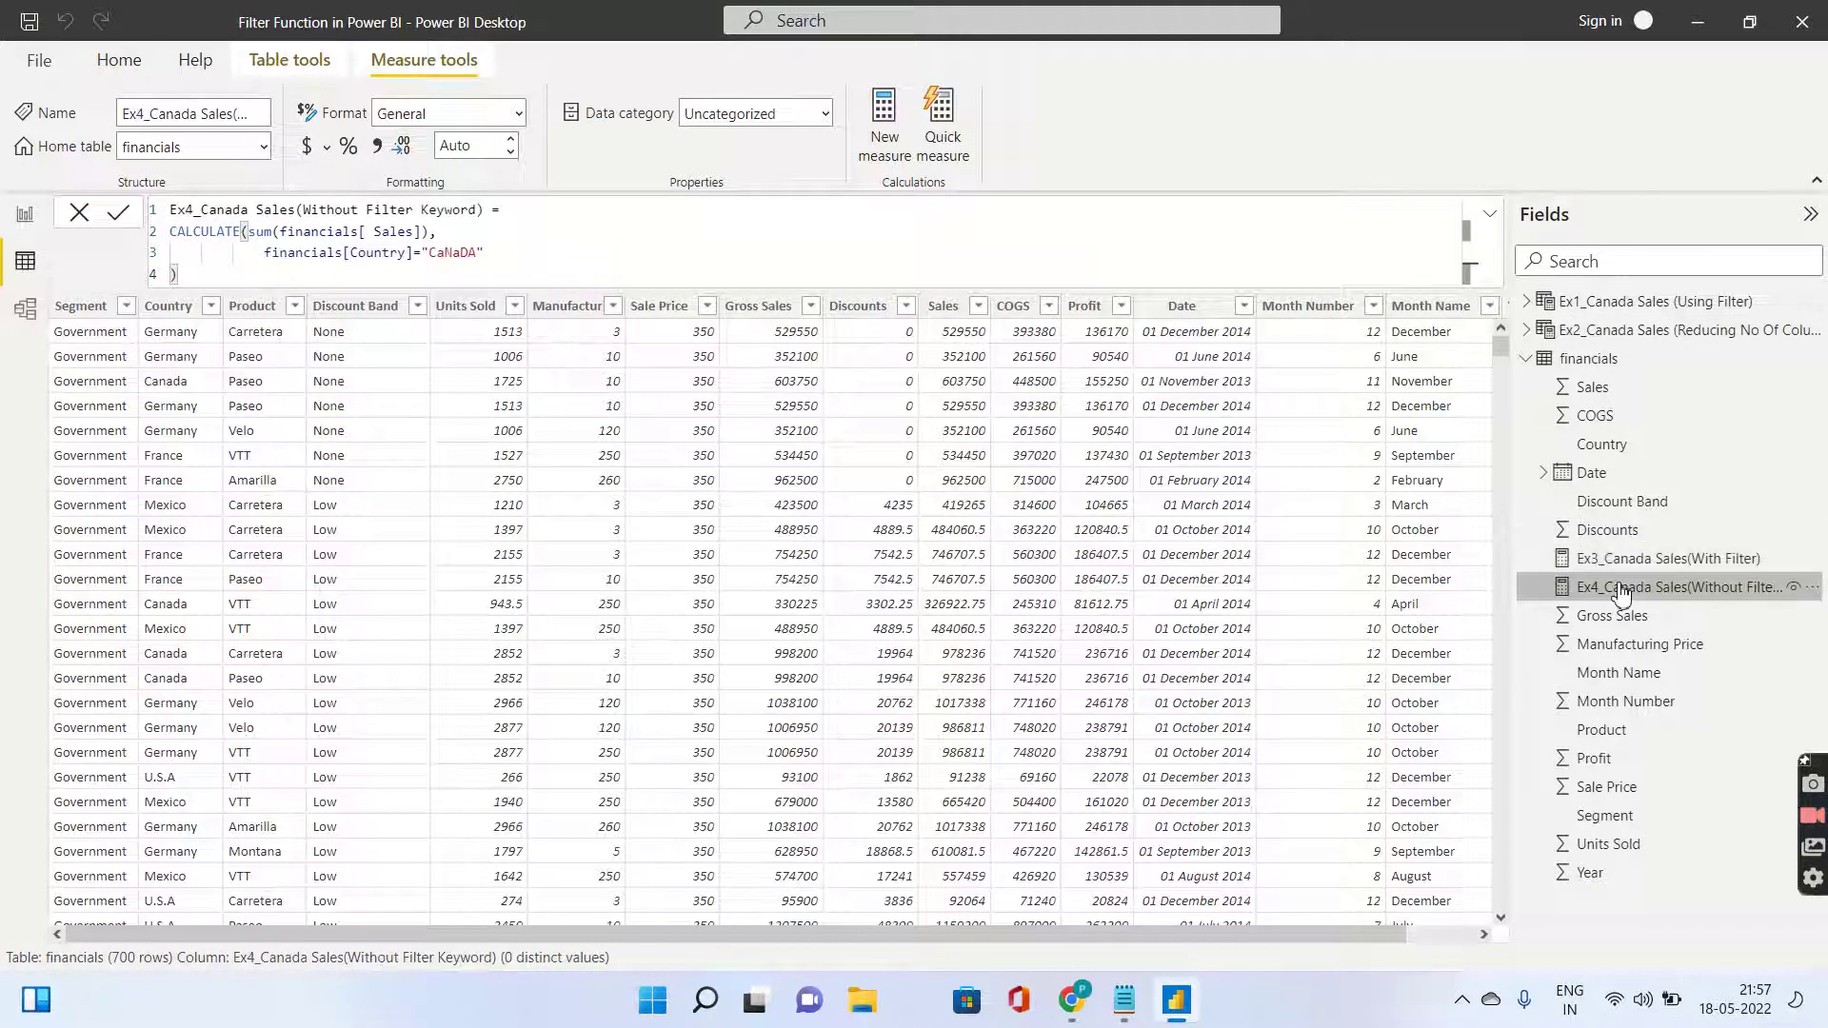
Examine the financials argument in the Ex1 formula, and check the Country and Segment filter values in the financials table.
{"action": "left_click", "coordinate": [1603, 307]}
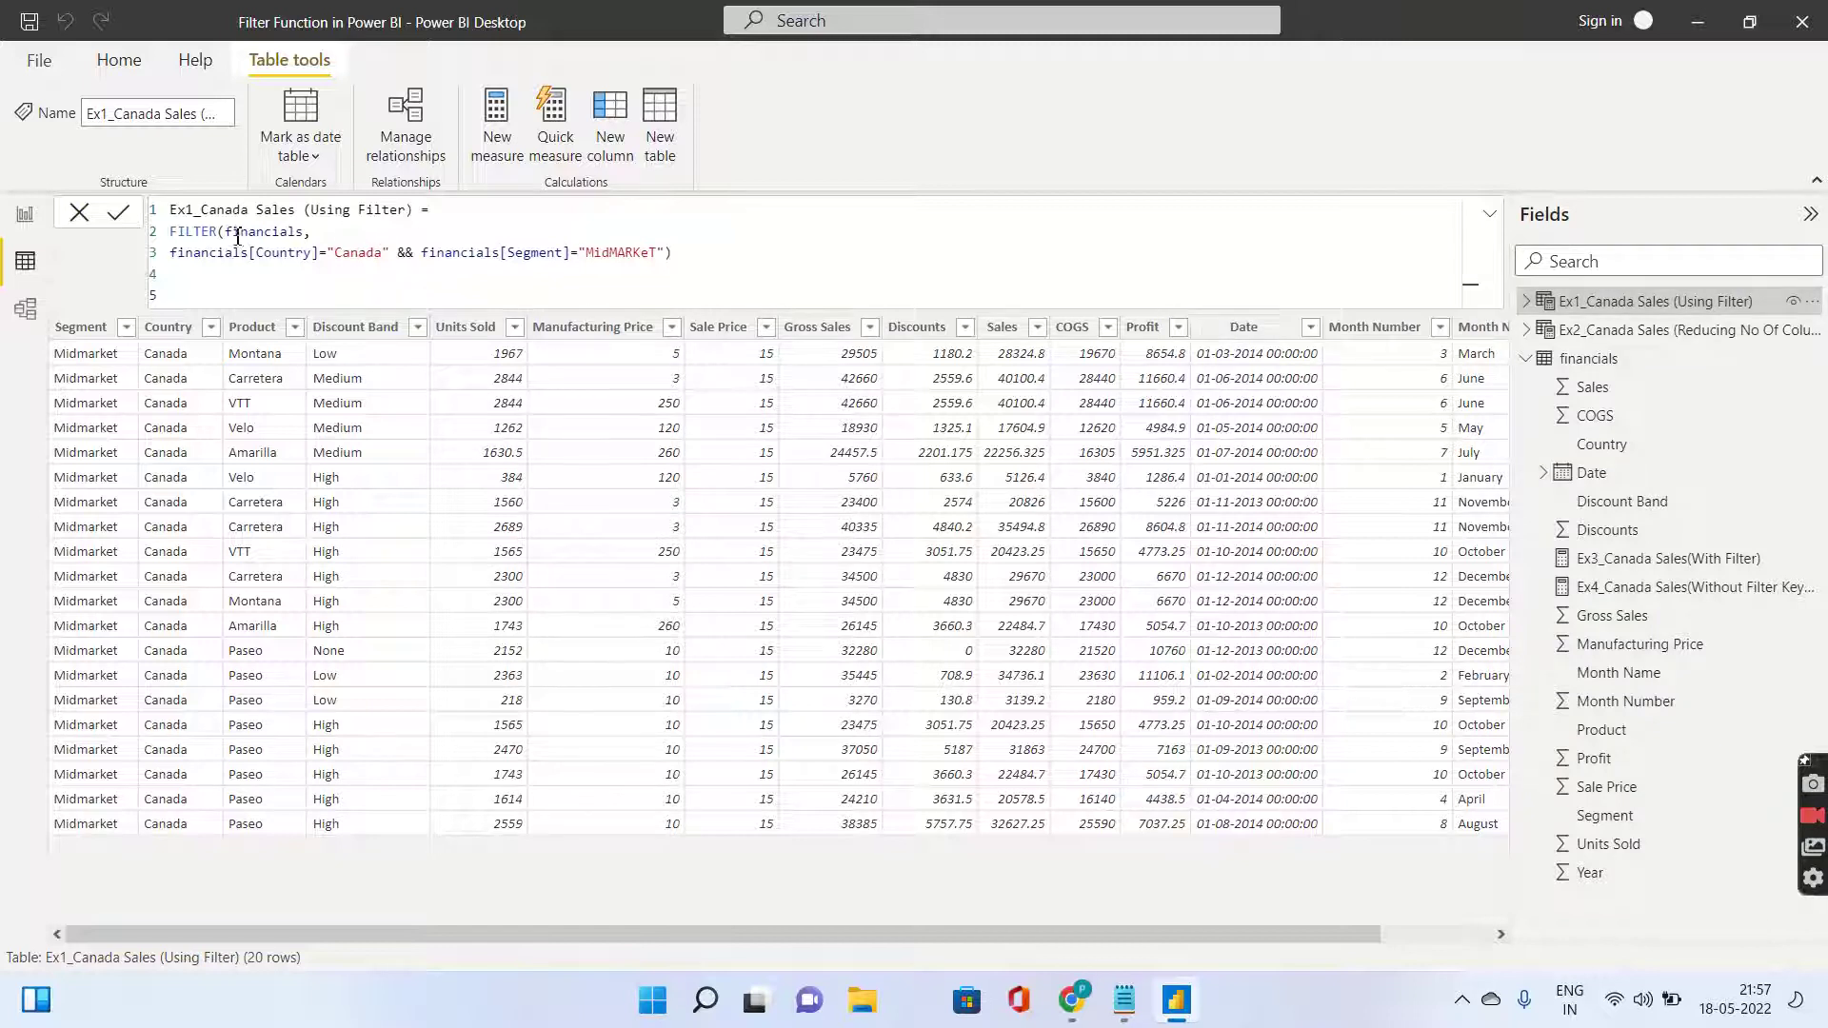
{"action": "left_click_drag", "start_coordinate": [229, 232], "coordinate": [299, 232]}
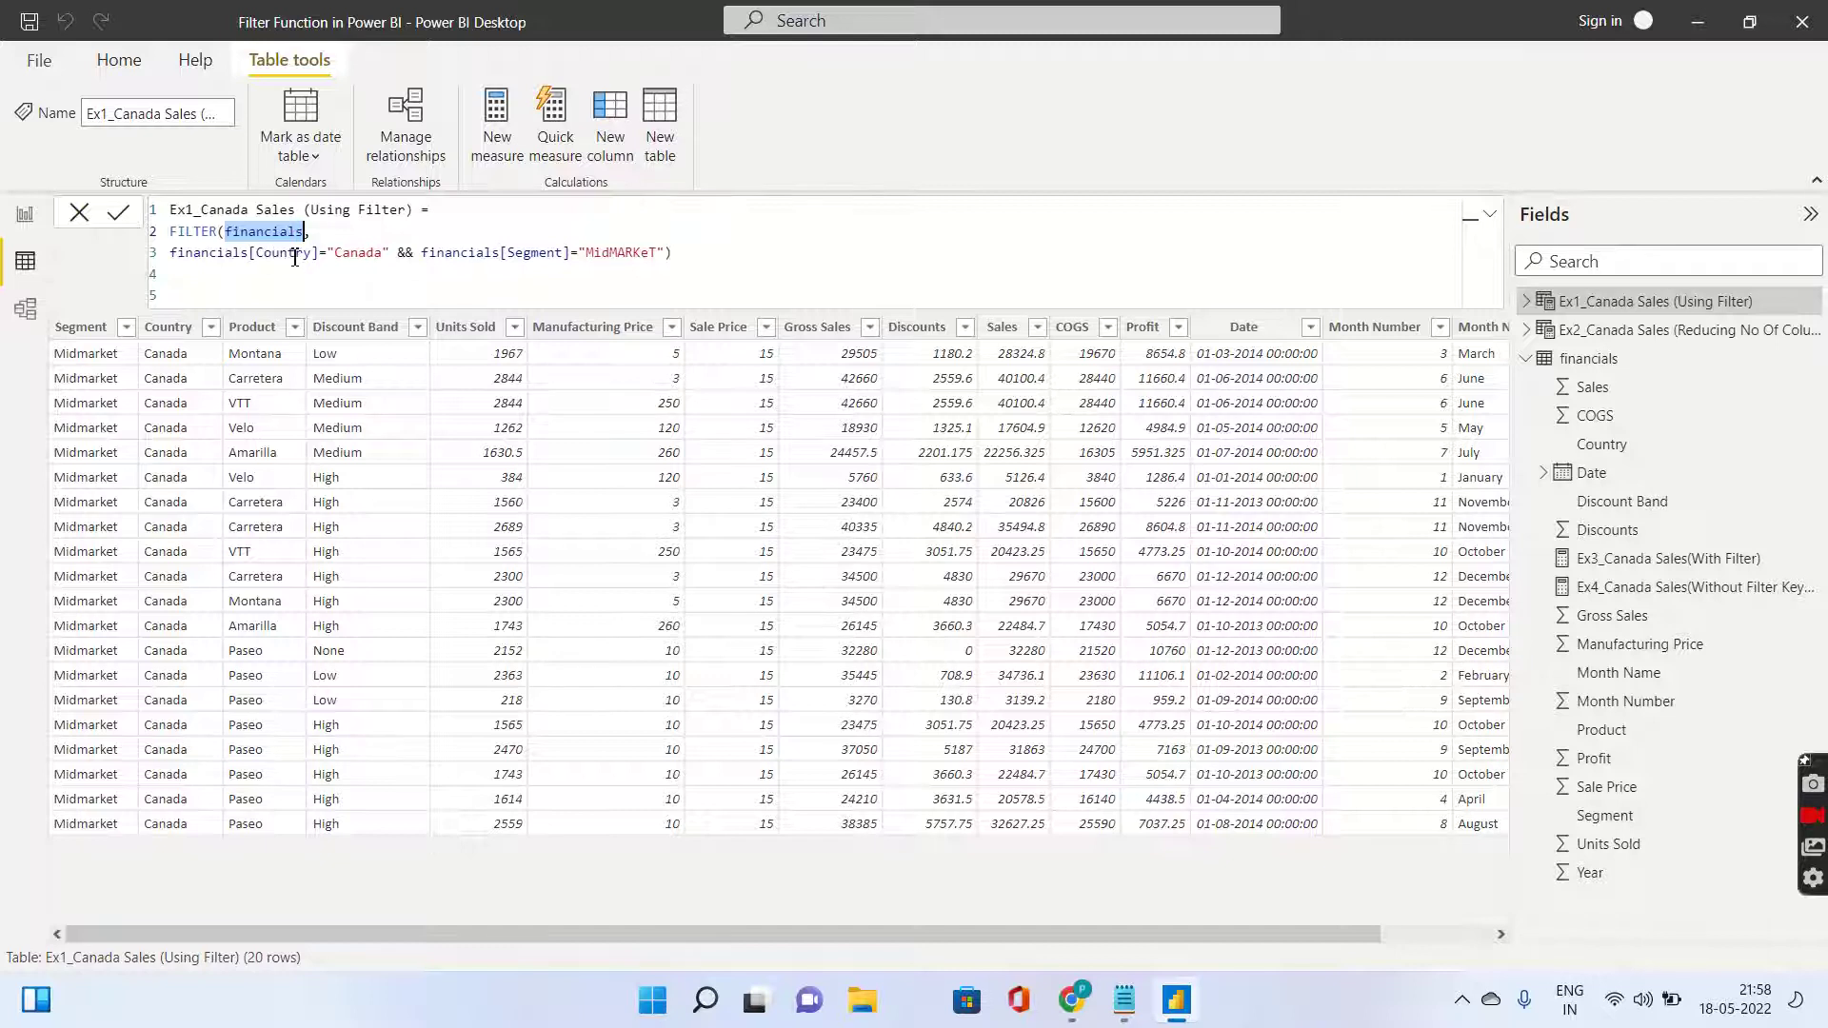
{"action": "left_click", "coordinate": [1602, 359]}
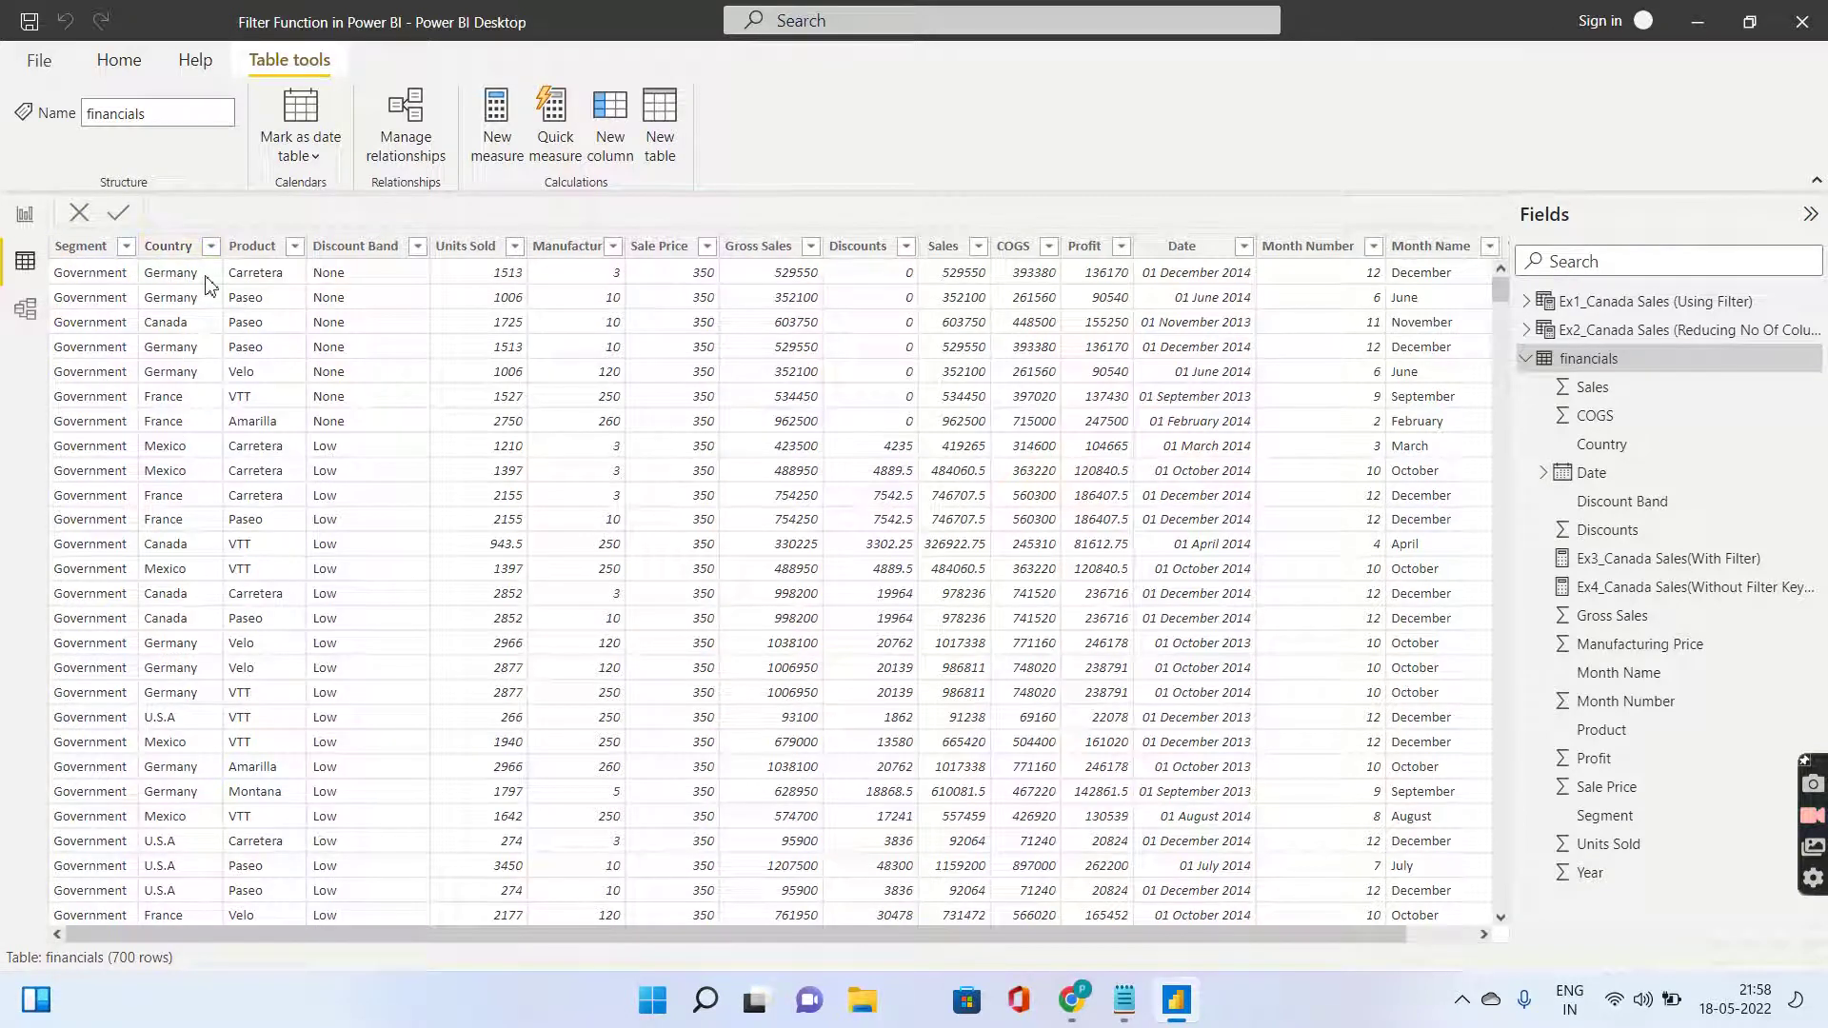
{"action": "left_click", "coordinate": [210, 246]}
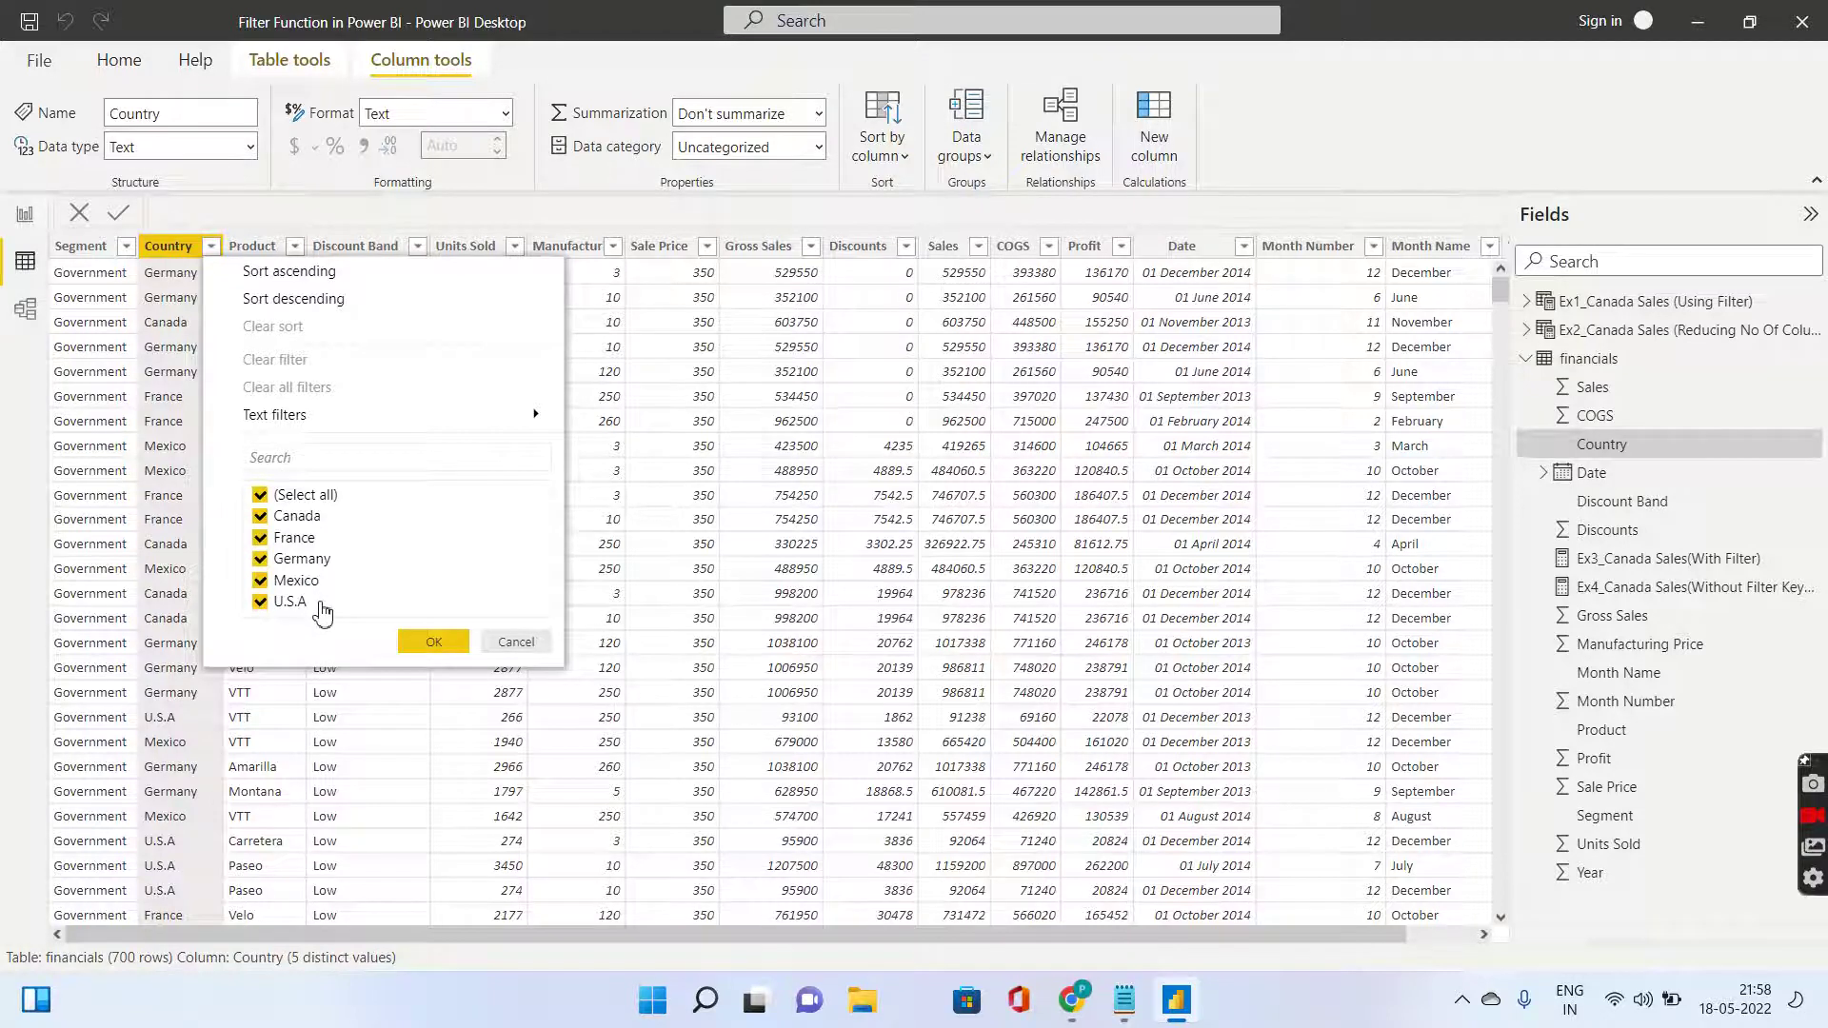
{"action": "left_click", "coordinate": [125, 248]}
{"action": "left_click", "coordinate": [126, 247]}
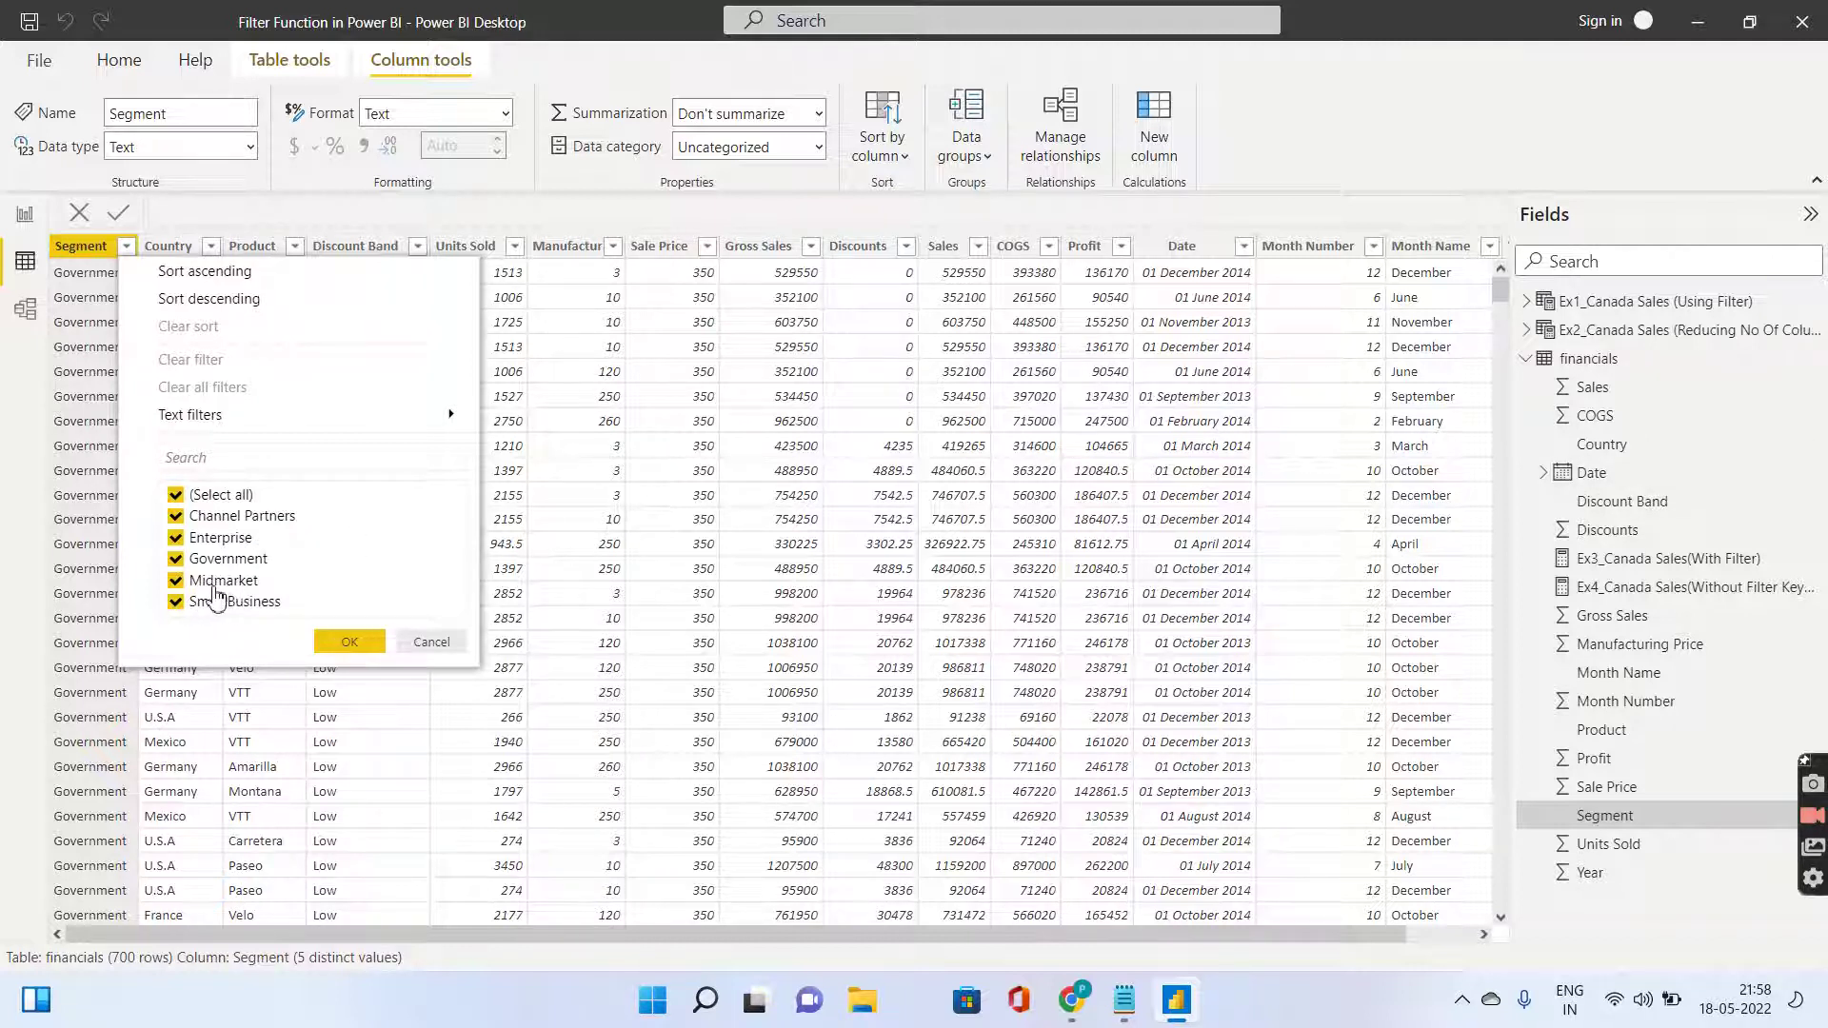
{"action": "left_click", "coordinate": [185, 246]}
{"action": "left_click", "coordinate": [210, 246]}
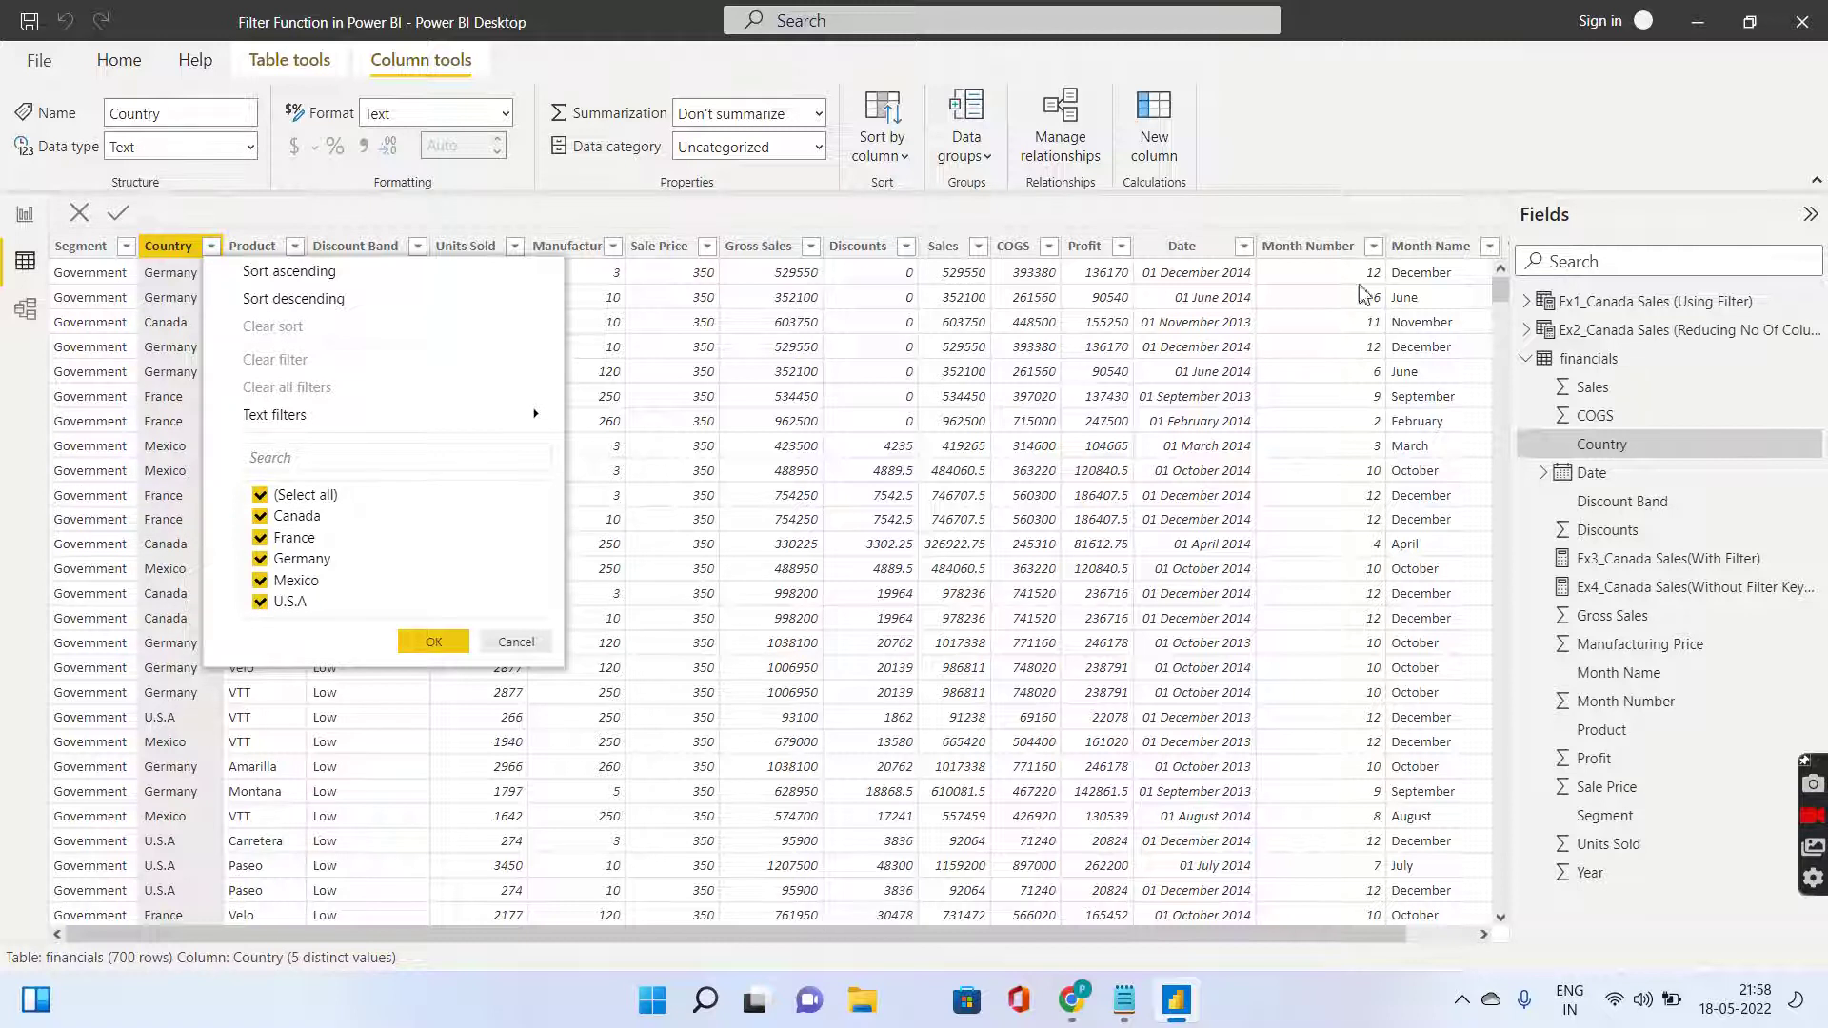
Reopen the Ex1_Canada Sales (Using Filter) formula and enlarge its text for reading.
{"action": "left_click", "coordinate": [1619, 301]}
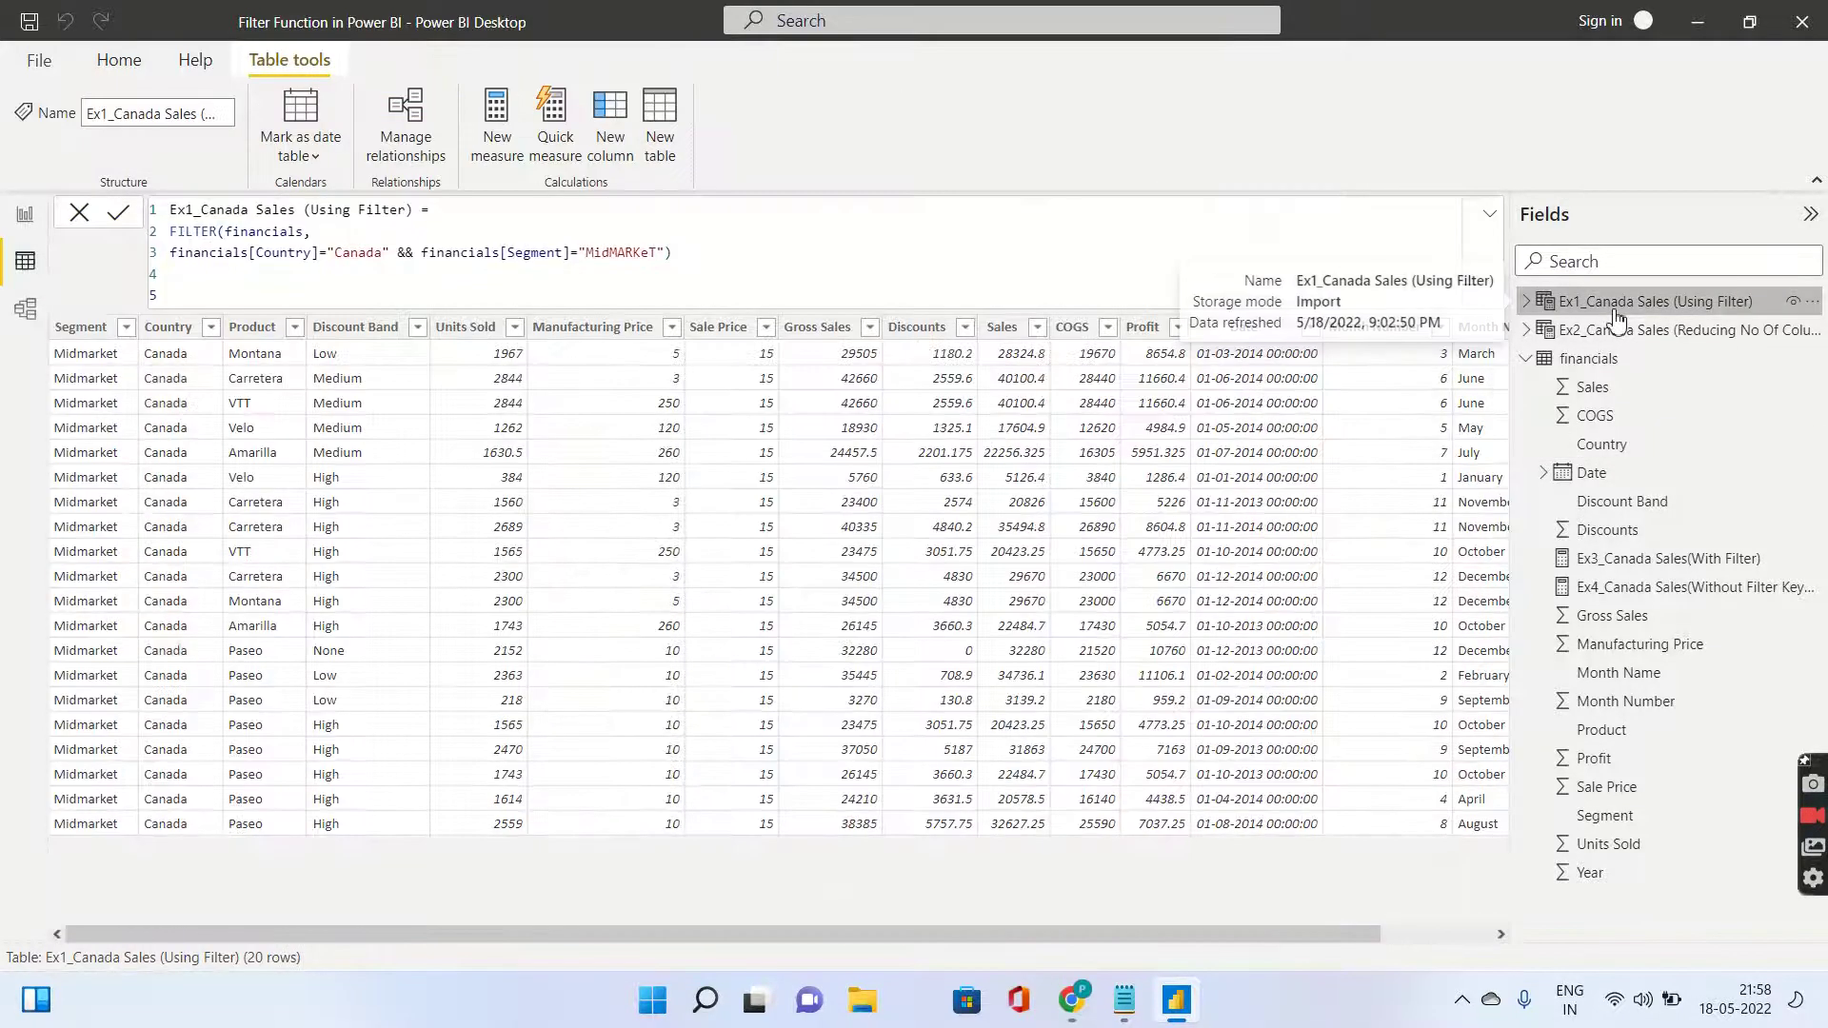
{"action": "left_click", "coordinate": [731, 282]}
{"action": "scroll", "coordinate": [731, 272], "scroll_direction": "up", "scroll_amount": 3}
{"action": "scroll", "coordinate": [731, 272], "scroll_direction": "up", "scroll_amount": 3}
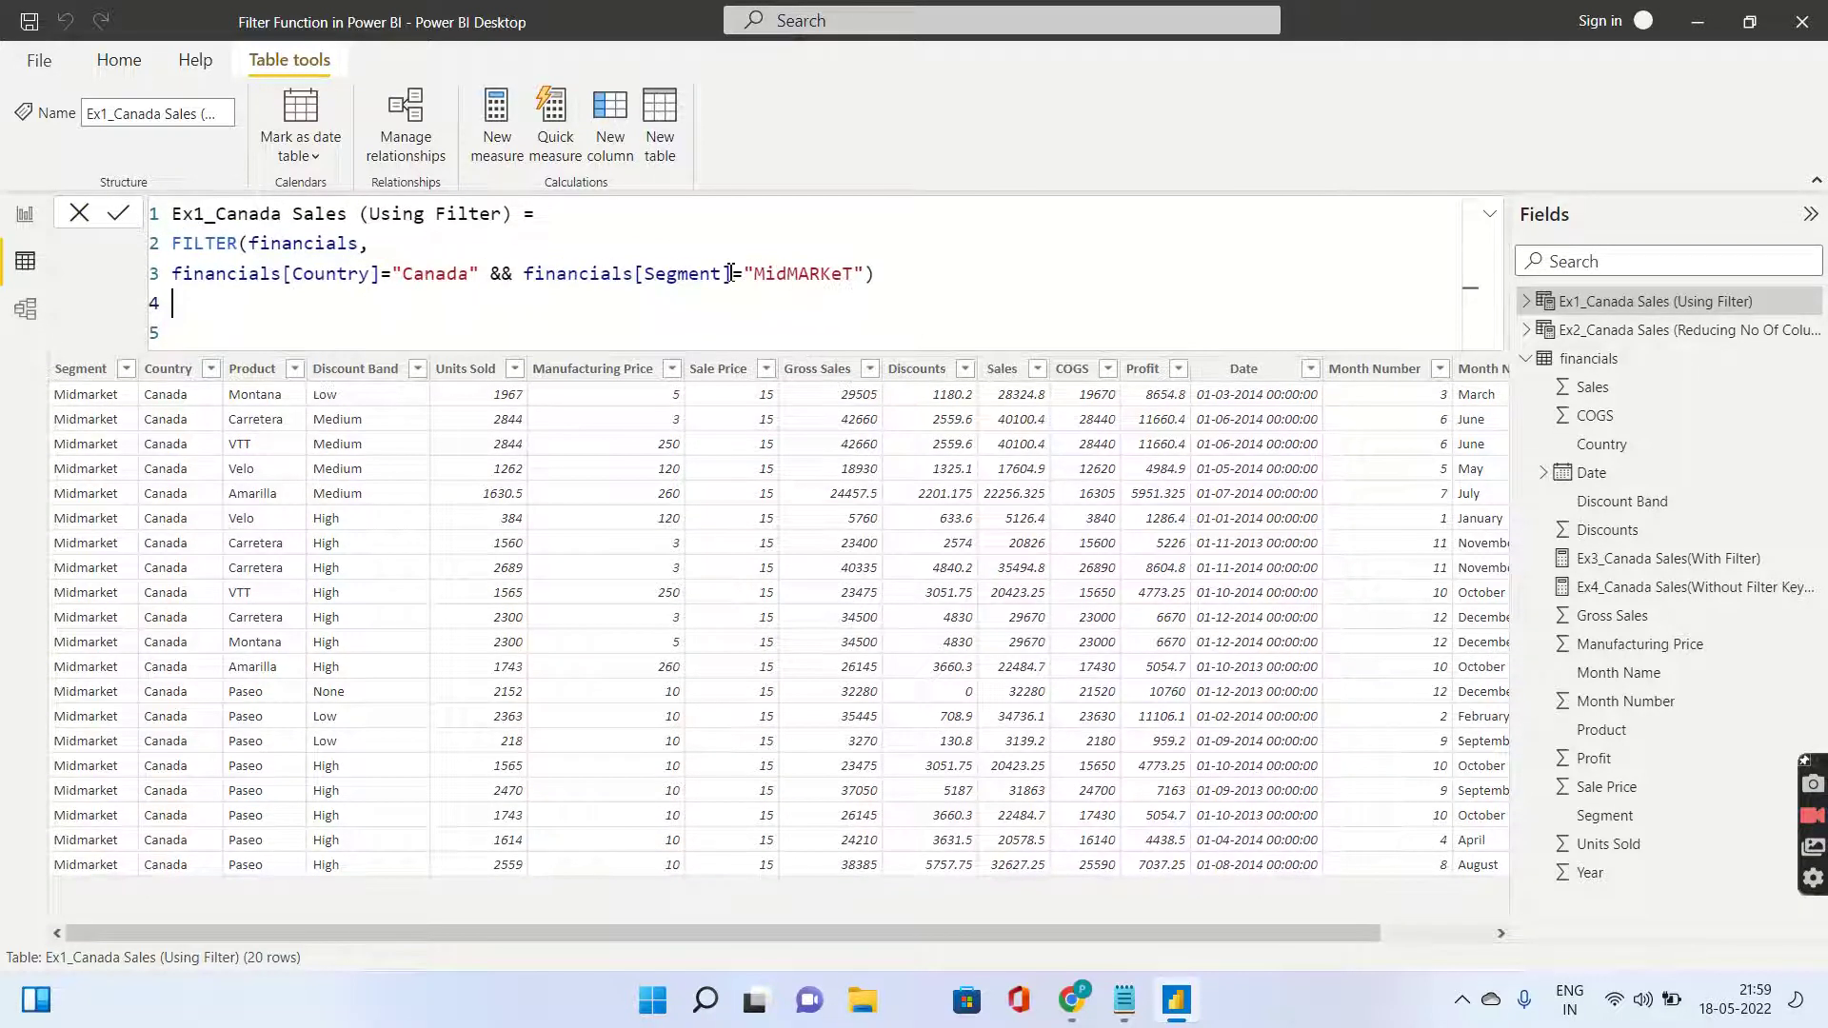
{"action": "scroll", "coordinate": [731, 273], "scroll_direction": "up", "scroll_amount": 1}
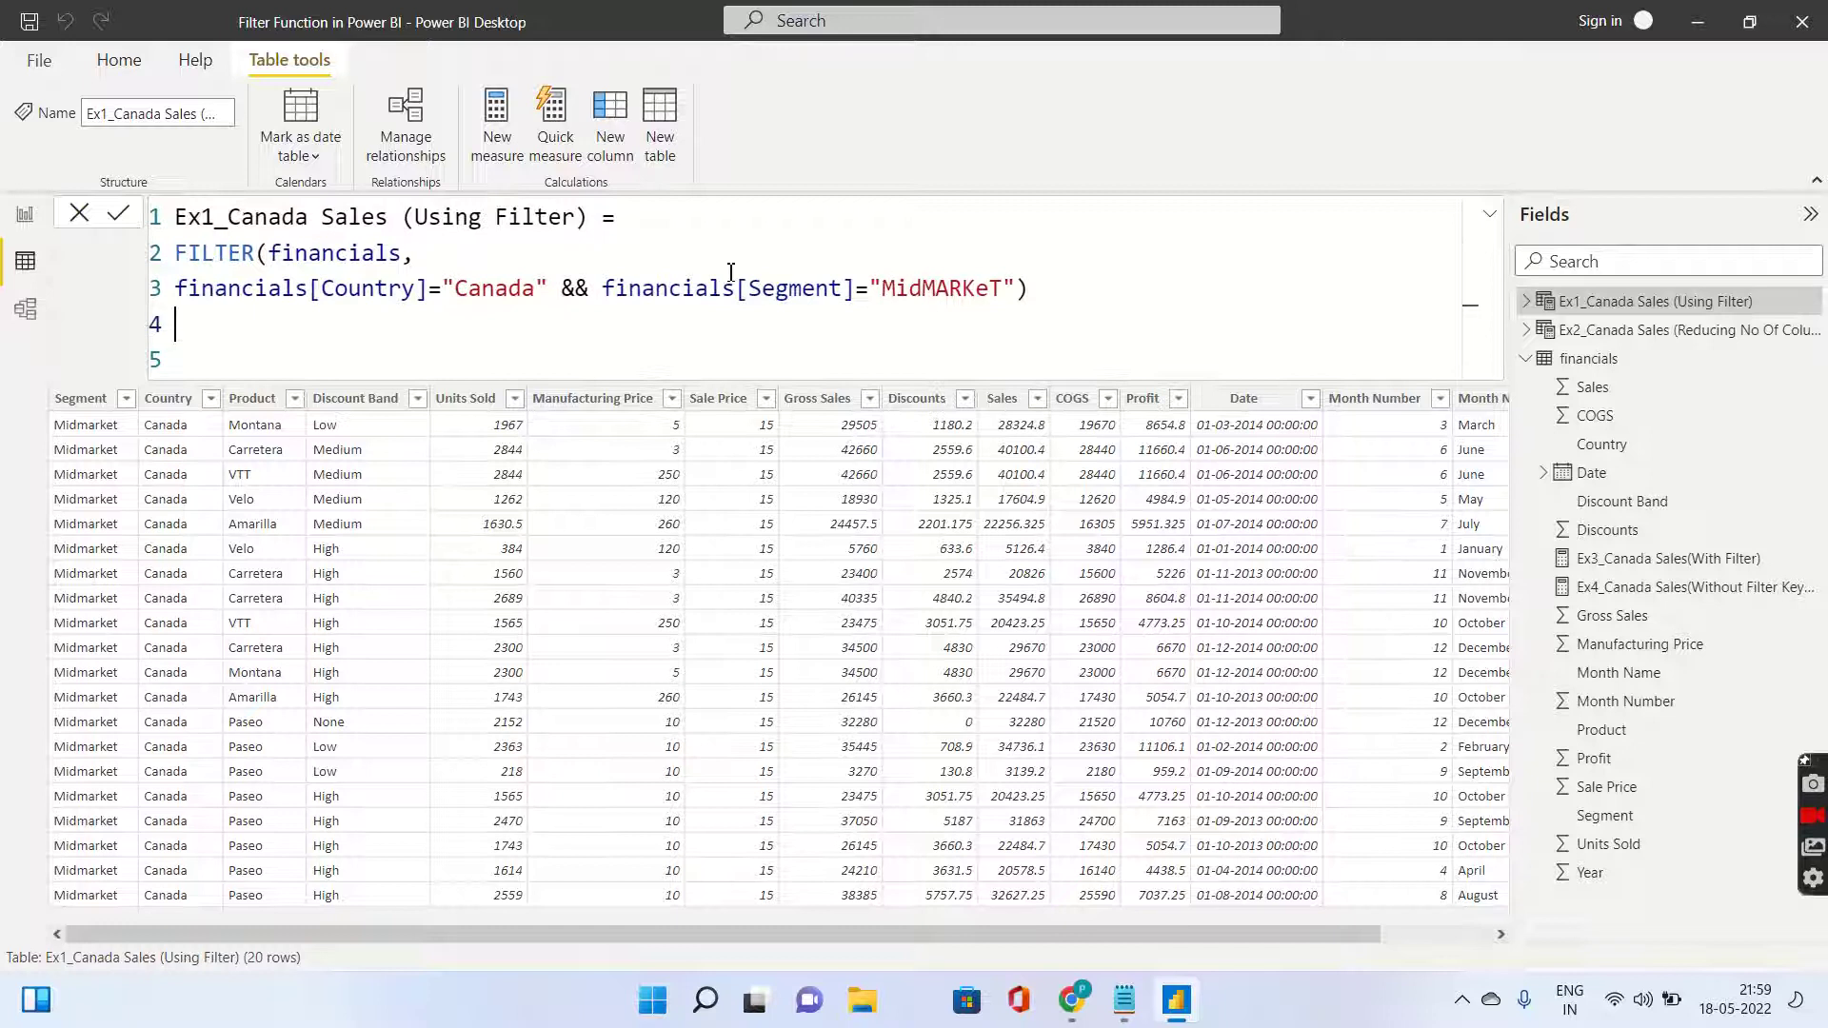
Highlight the FILTER function, its financials table argument and the Country and Segment condition in the Ex1_Canada Sales formula.
{"action": "left_click", "coordinate": [365, 332]}
{"action": "double_click", "coordinate": [223, 255]}
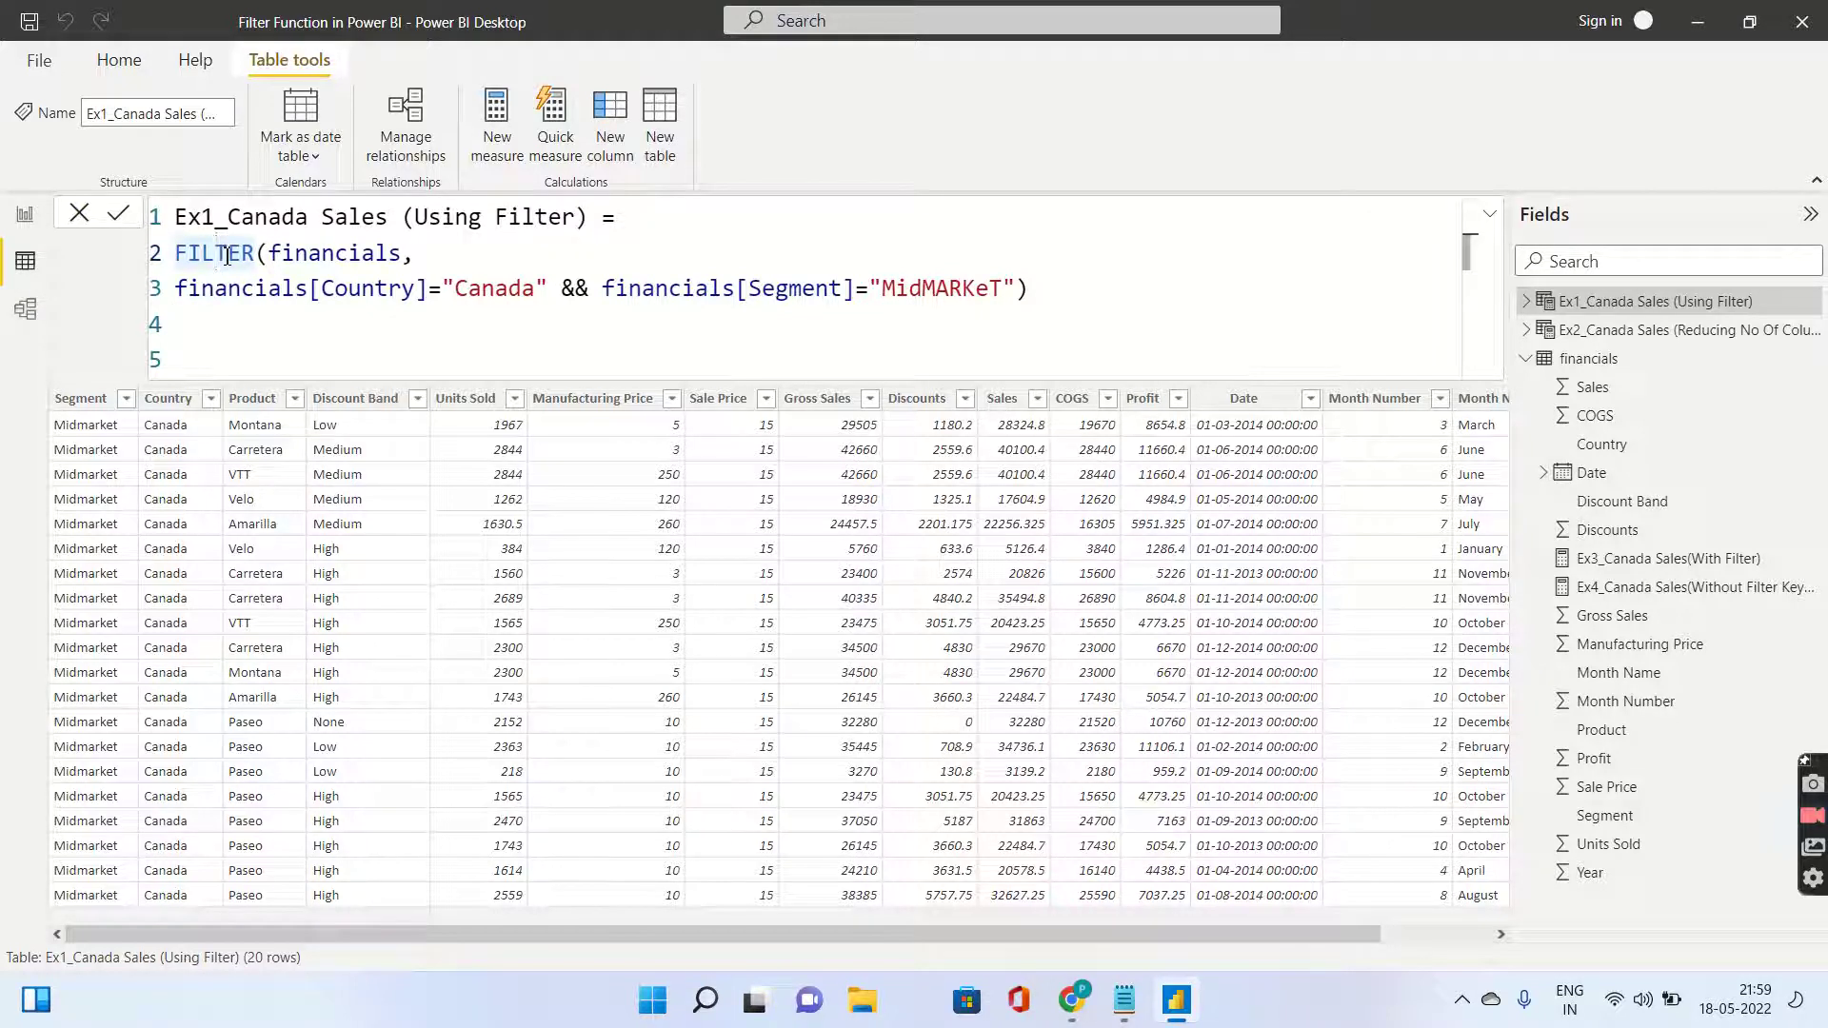
{"action": "left_click_drag", "start_coordinate": [270, 255], "coordinate": [404, 259]}
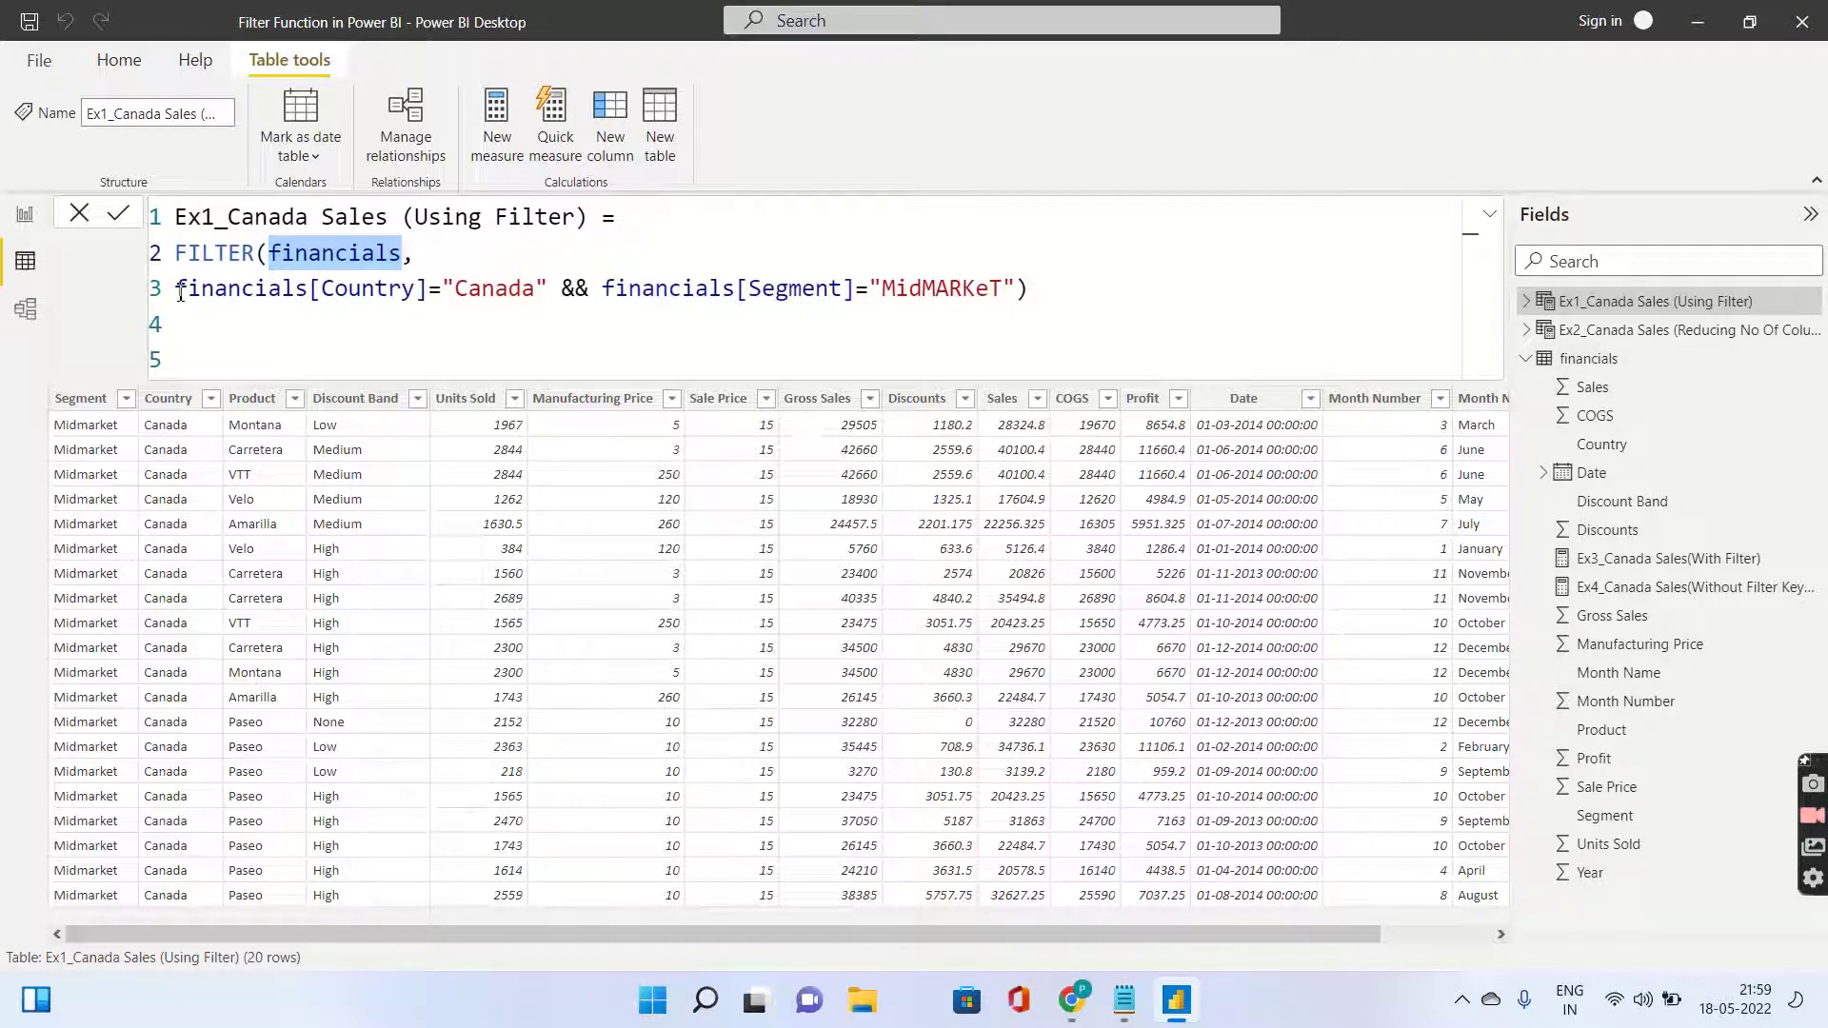
{"action": "left_click_drag", "start_coordinate": [180, 291], "coordinate": [1027, 303]}
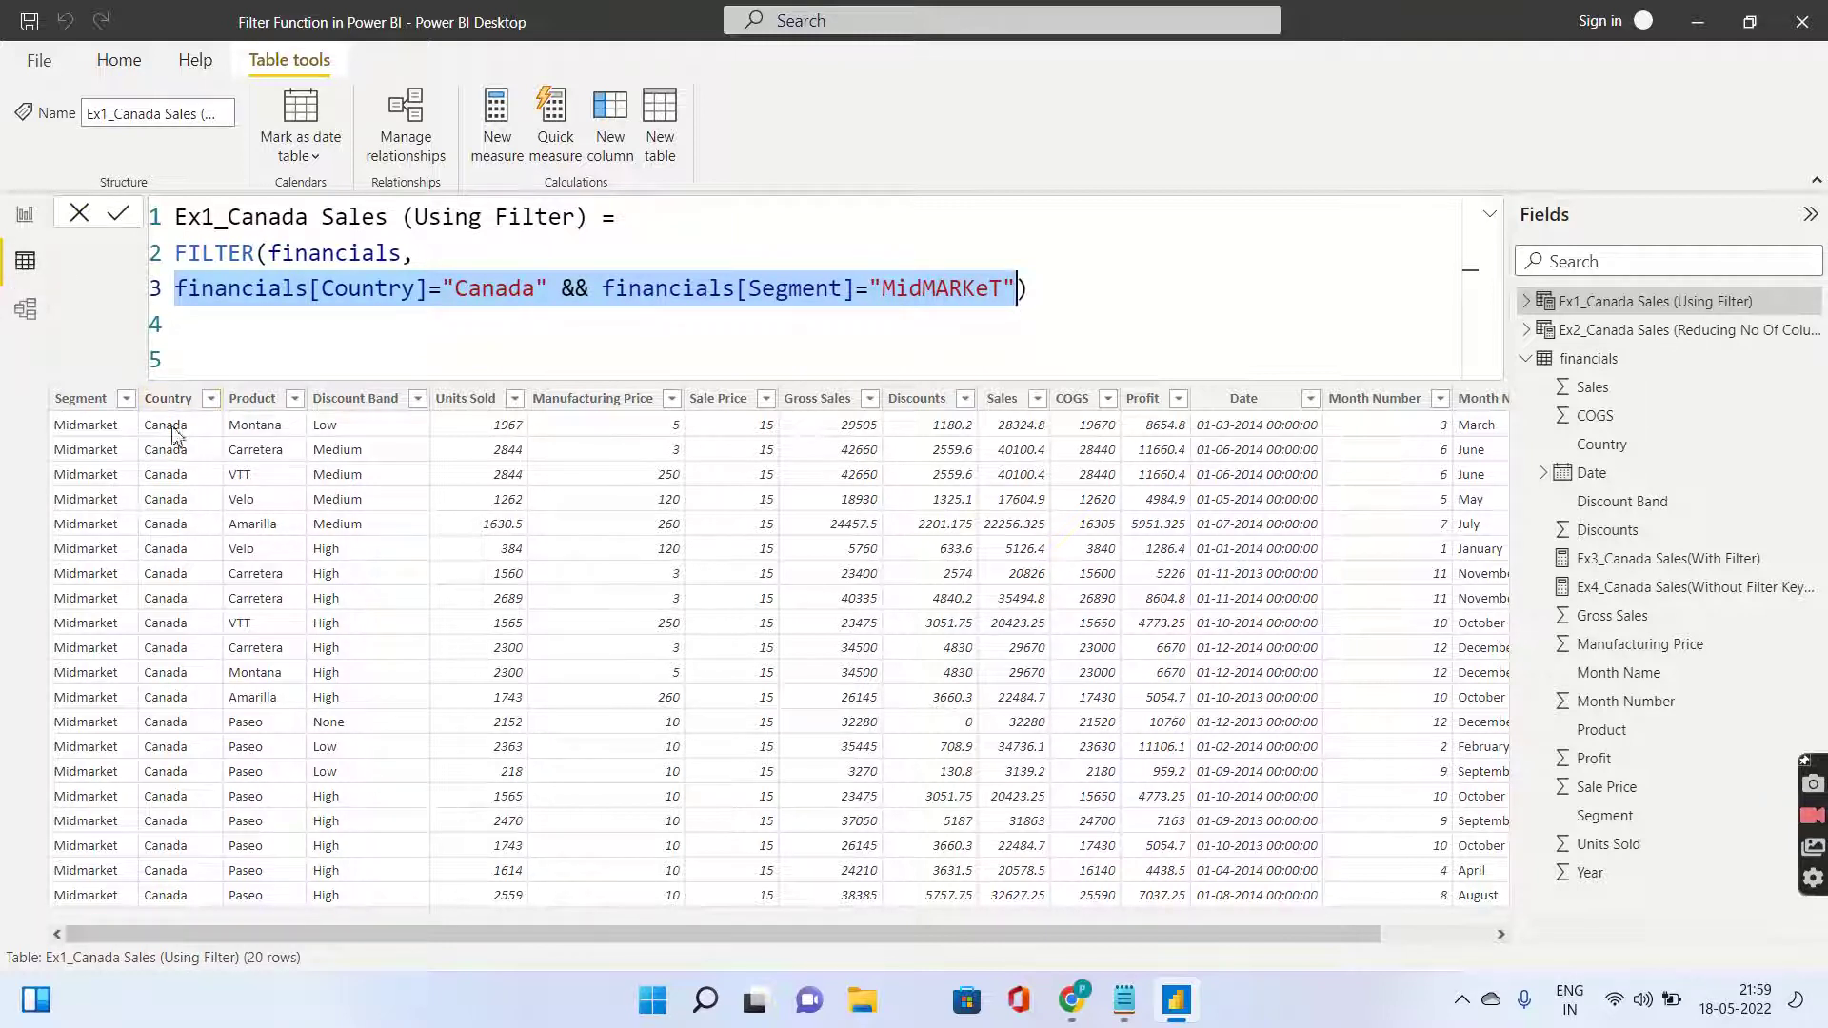
Check the available filter values of the Country and Segment columns in the Ex1_Canada Sales table.
{"action": "left_click", "coordinate": [216, 404]}
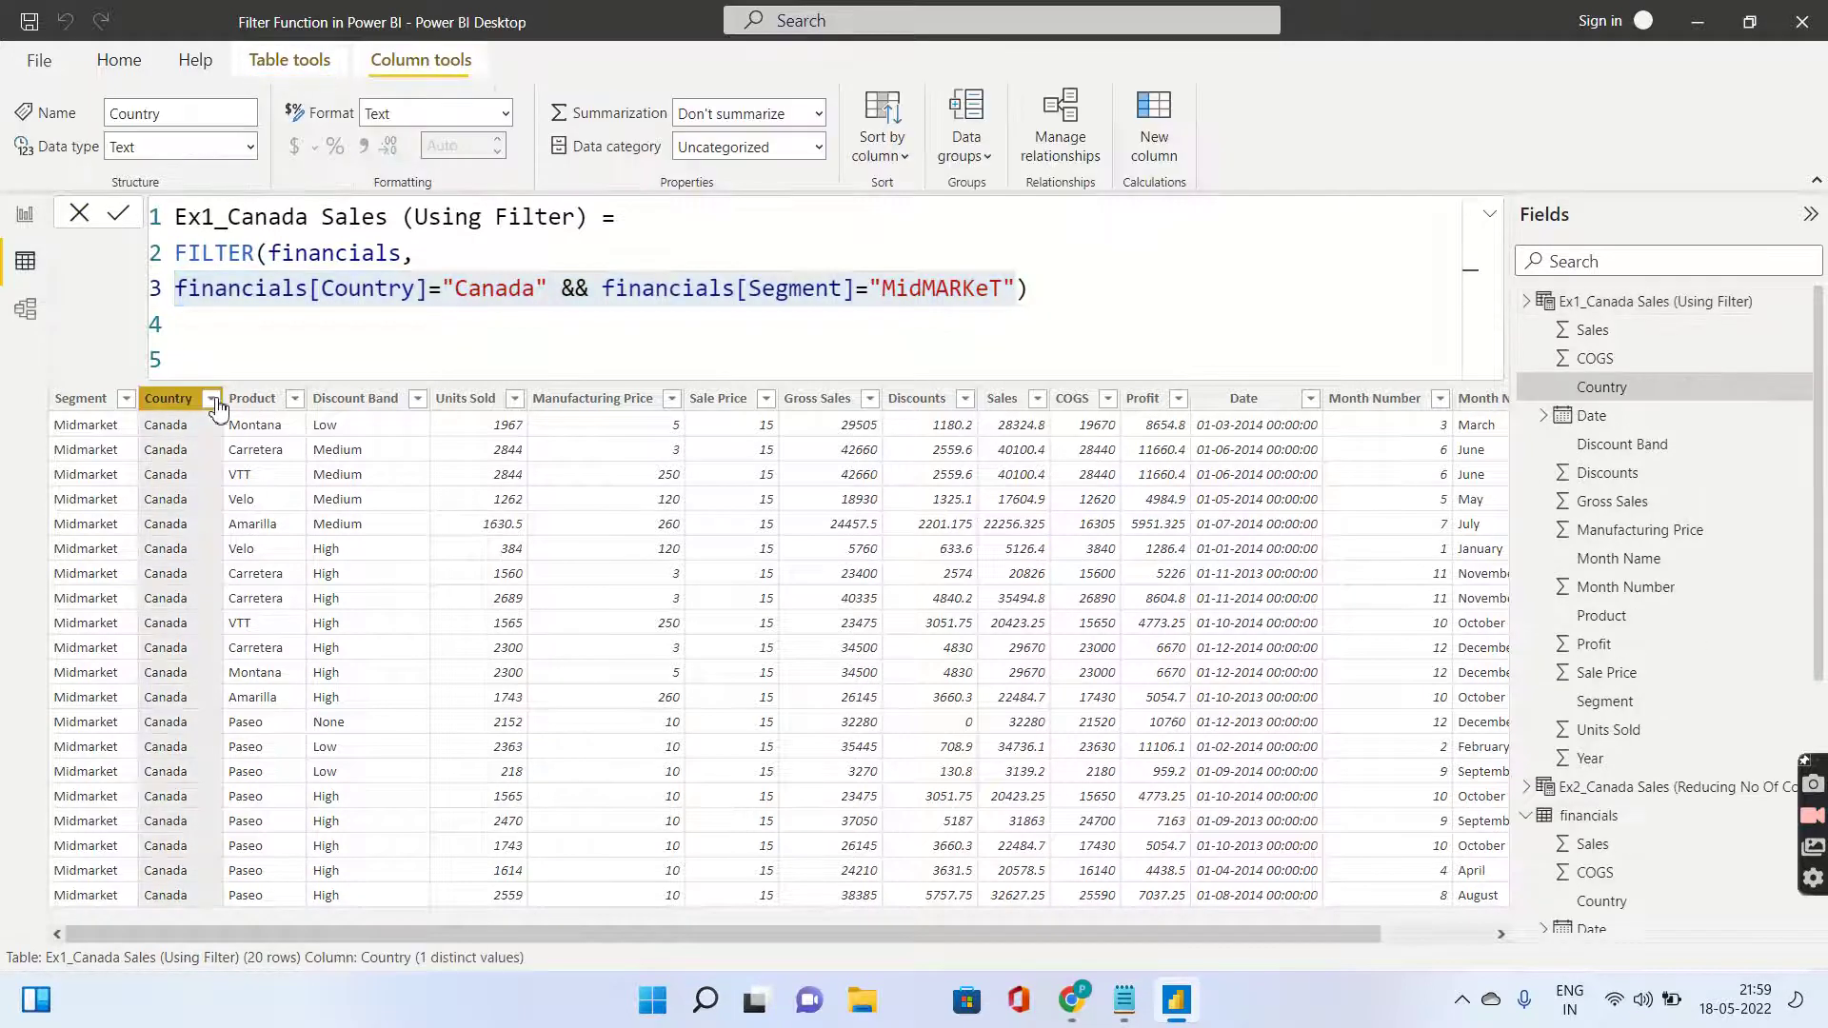
{"action": "left_click", "coordinate": [216, 404]}
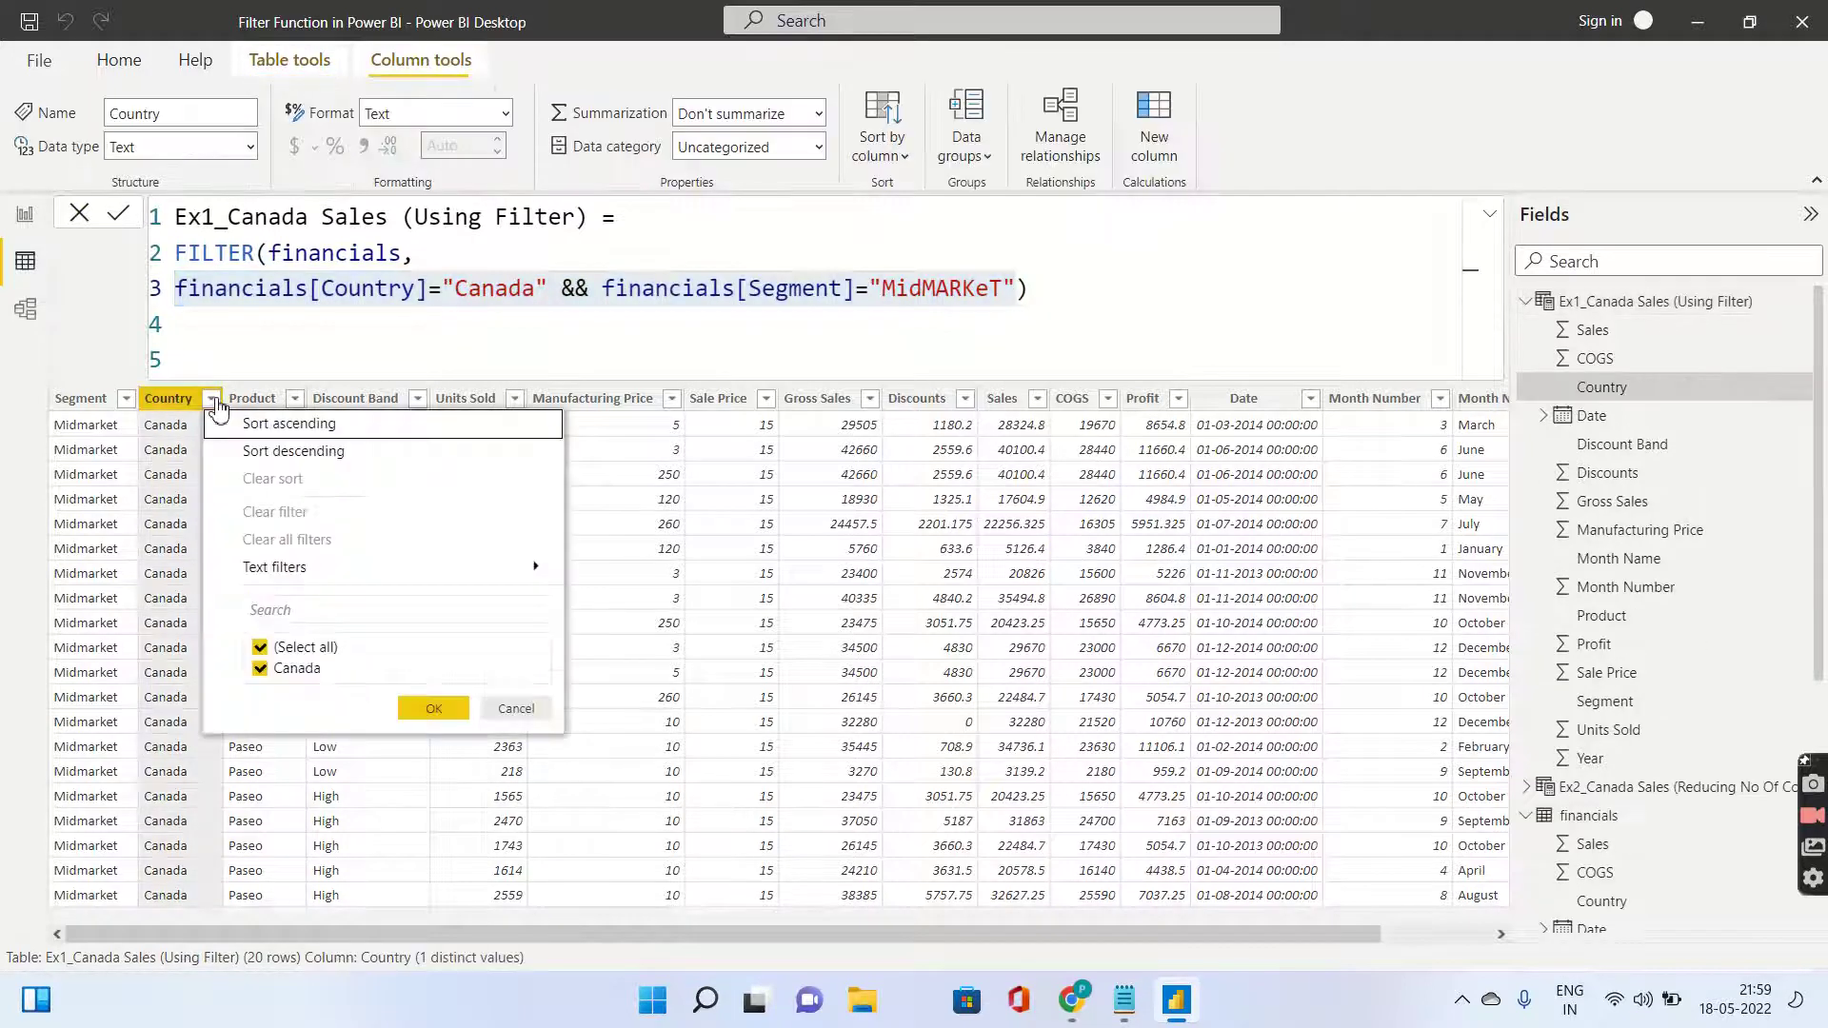
{"action": "left_click", "coordinate": [127, 406]}
{"action": "left_click", "coordinate": [128, 405]}
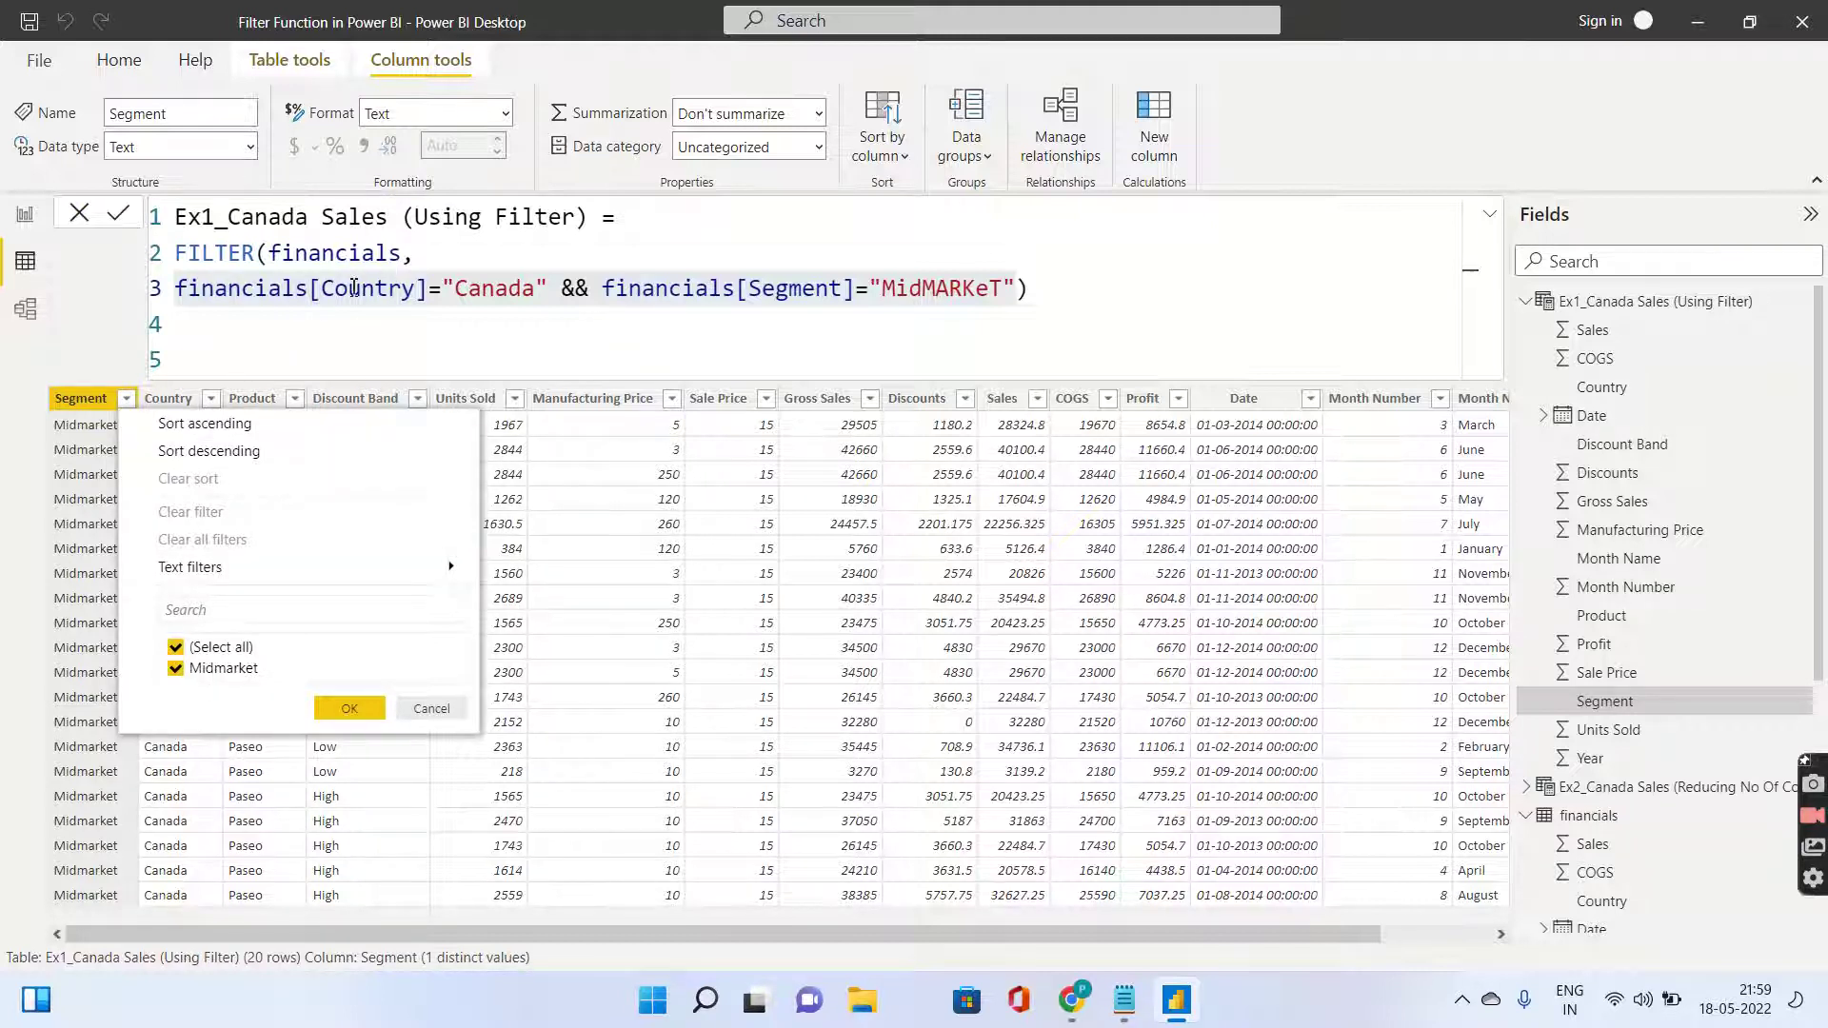
Examine the letter casing of the "MidMARKeT" value in the Ex1 formula's Segment condition.
{"action": "left_click", "coordinate": [890, 295]}
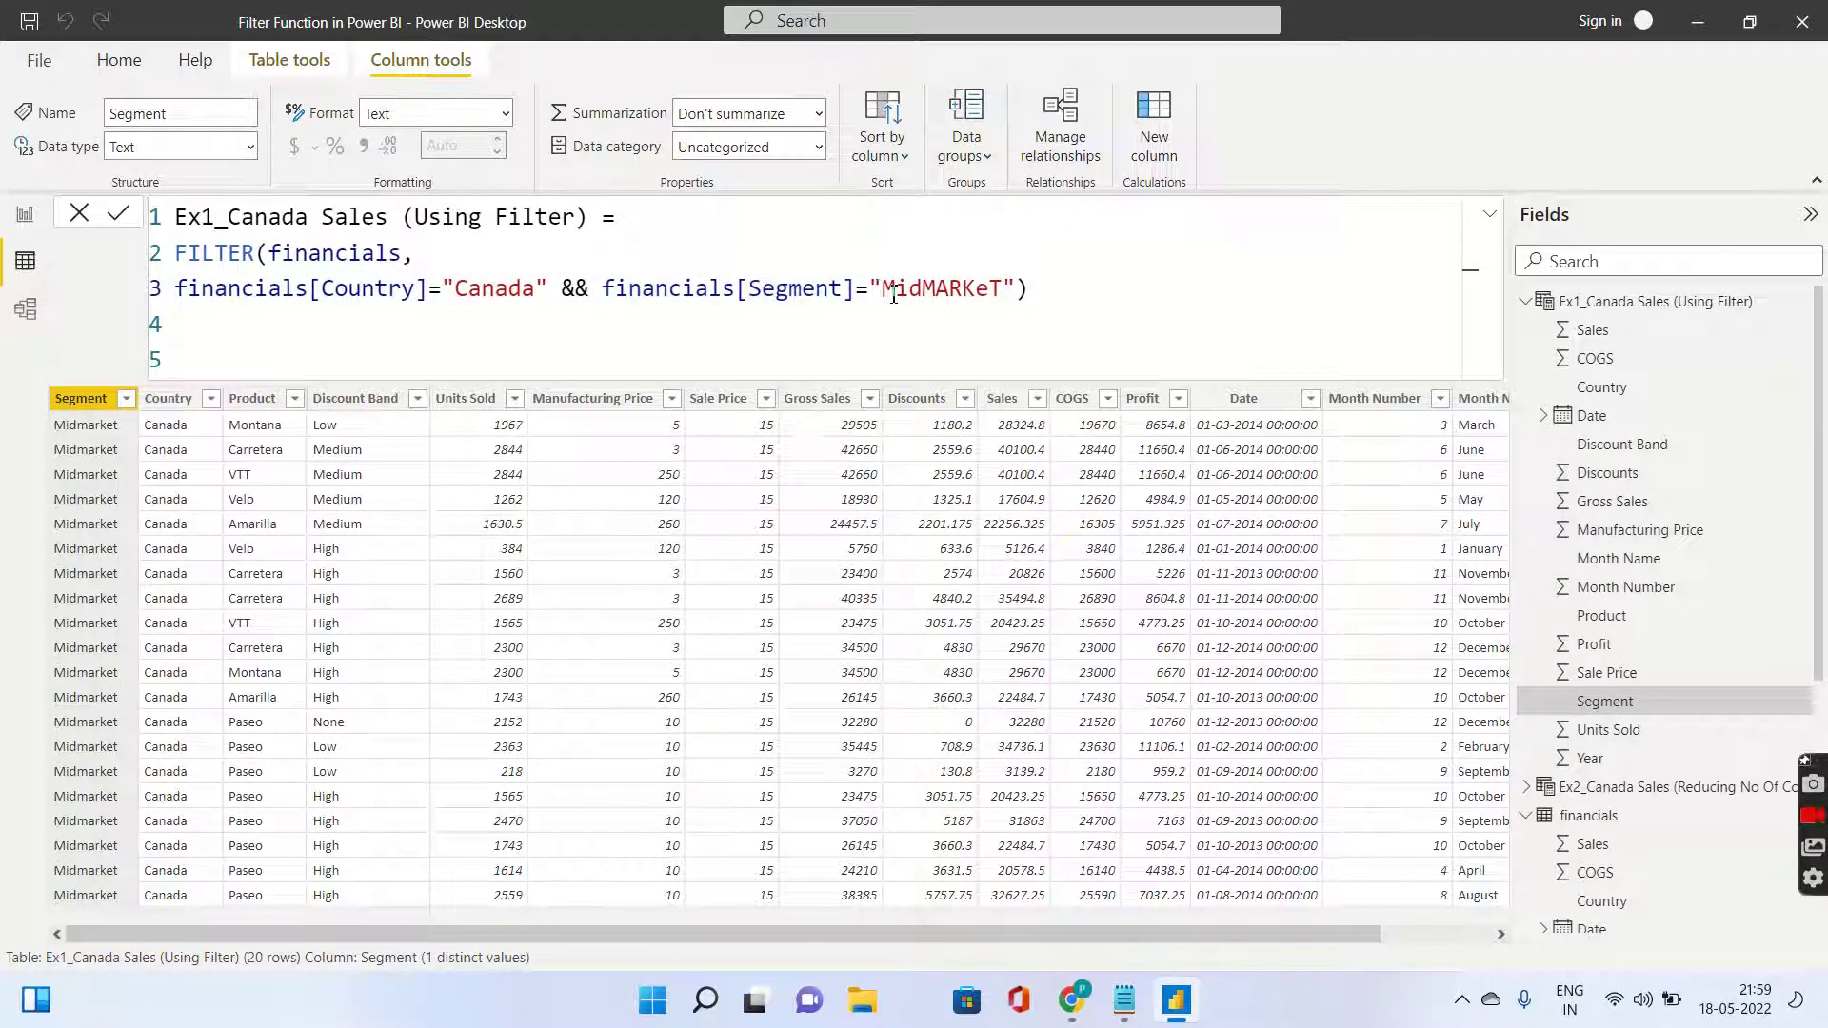
{"action": "left_click_drag", "start_coordinate": [929, 288], "coordinate": [976, 295]}
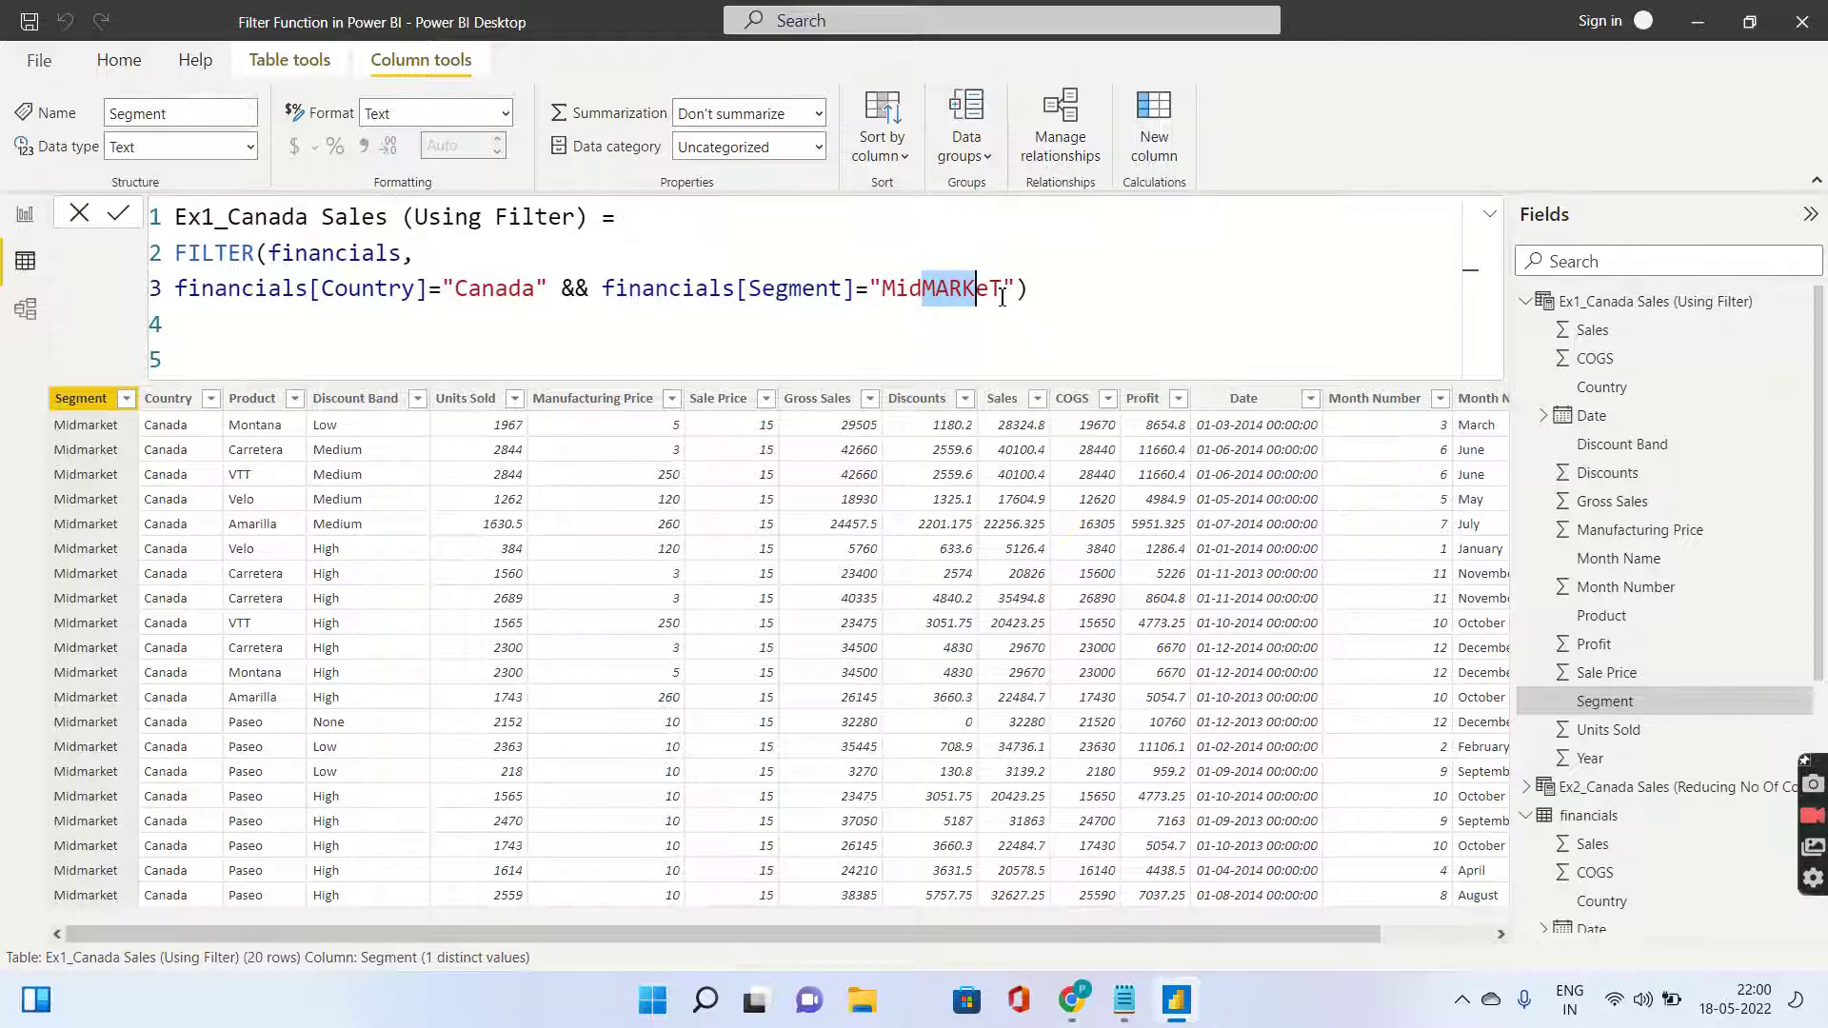
{"action": "left_click", "coordinate": [1001, 298]}
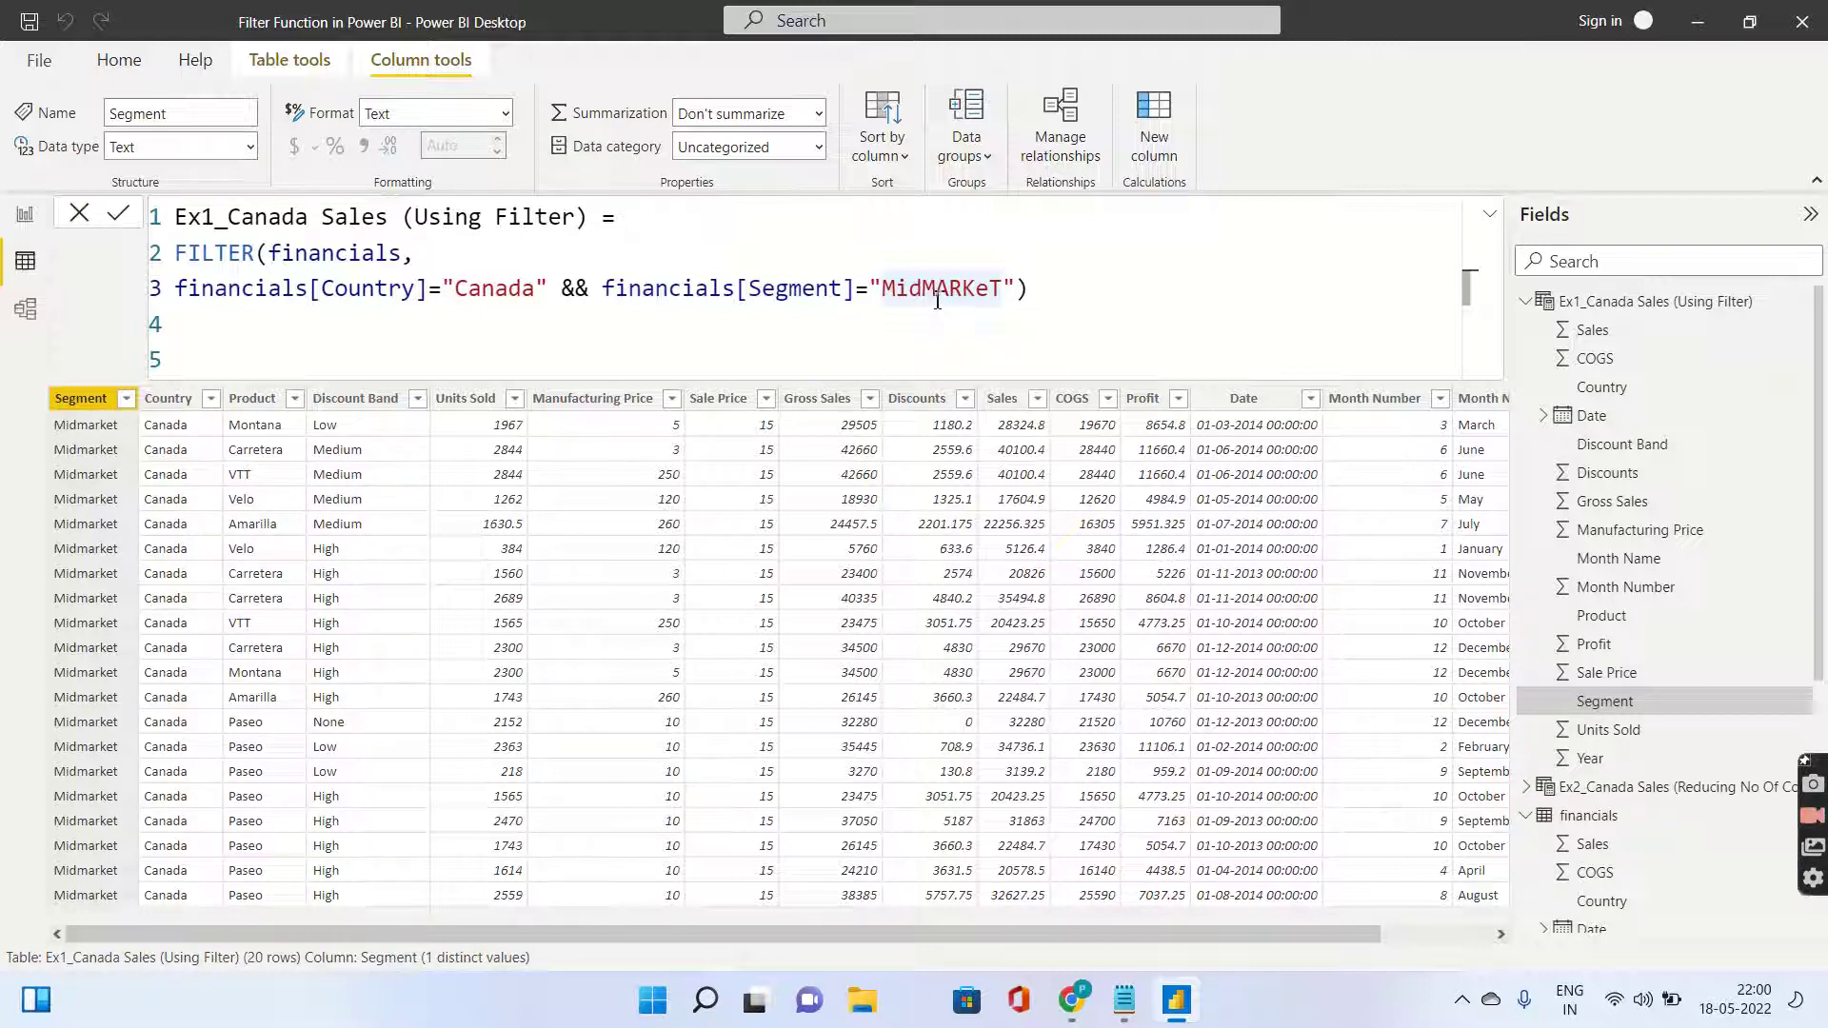
{"action": "left_click_drag", "start_coordinate": [922, 289], "coordinate": [976, 288]}
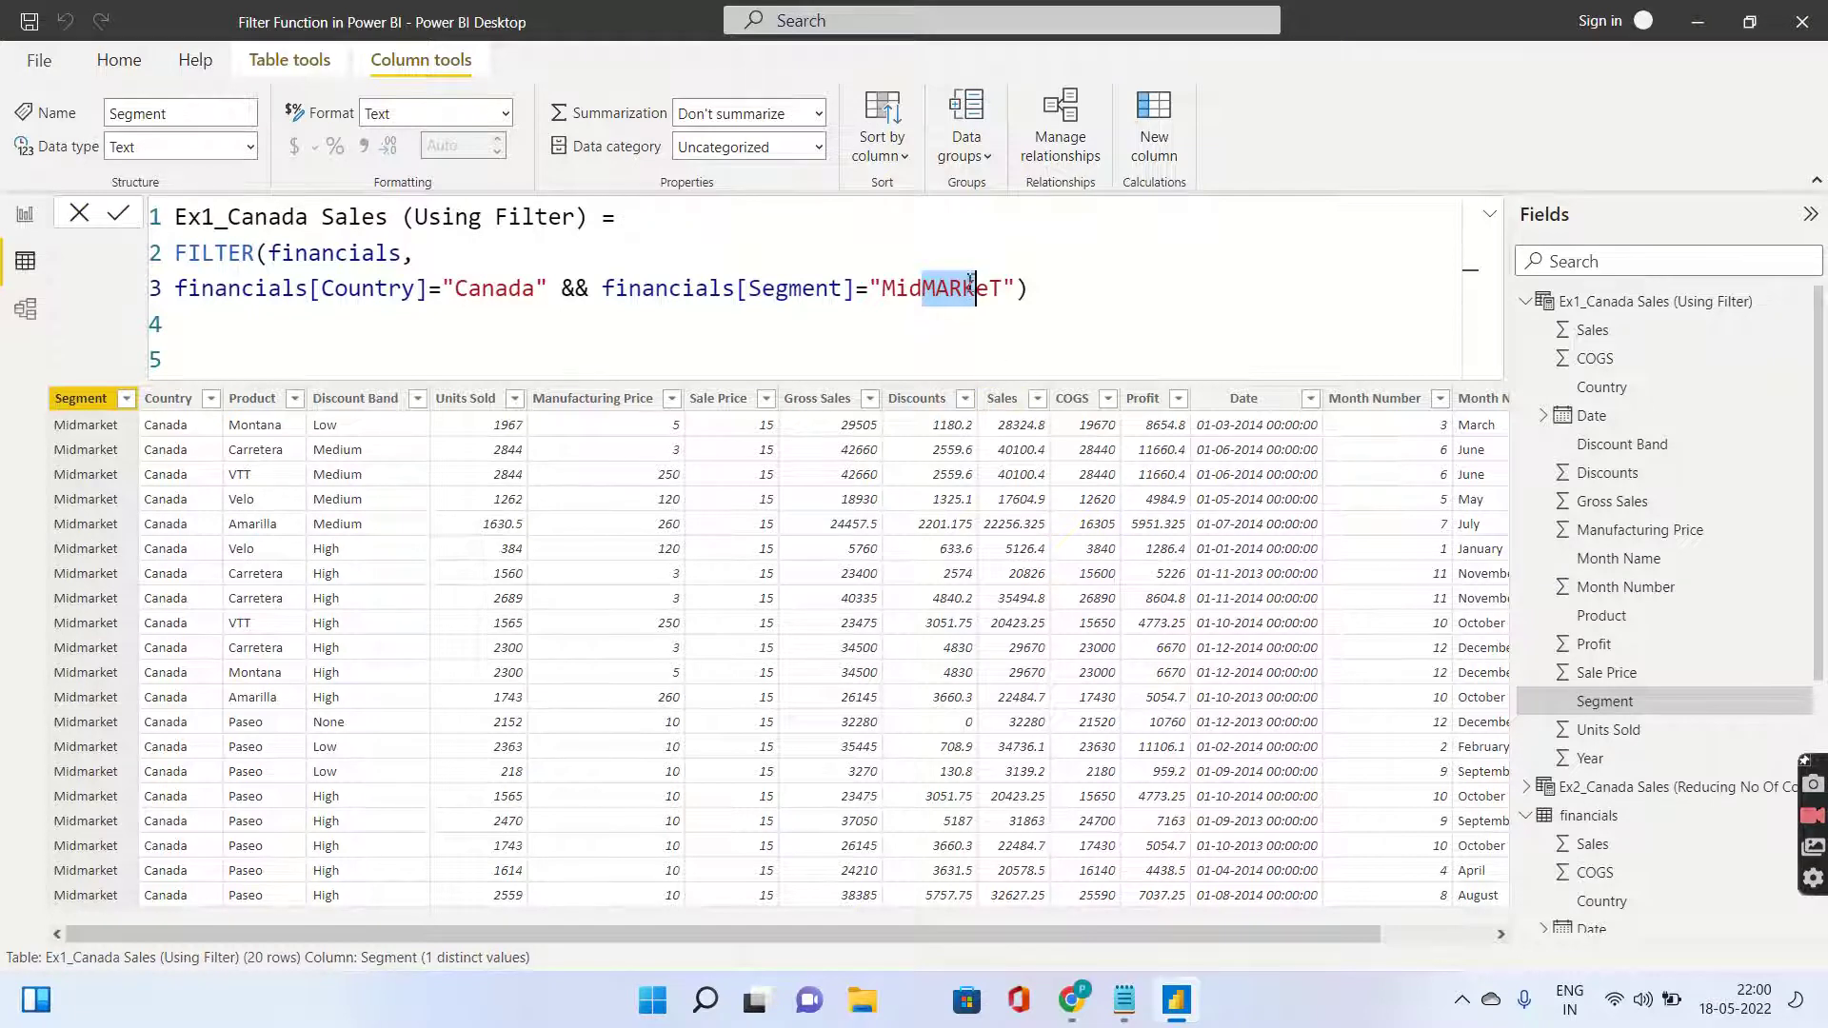
{"action": "left_click", "coordinate": [970, 284]}
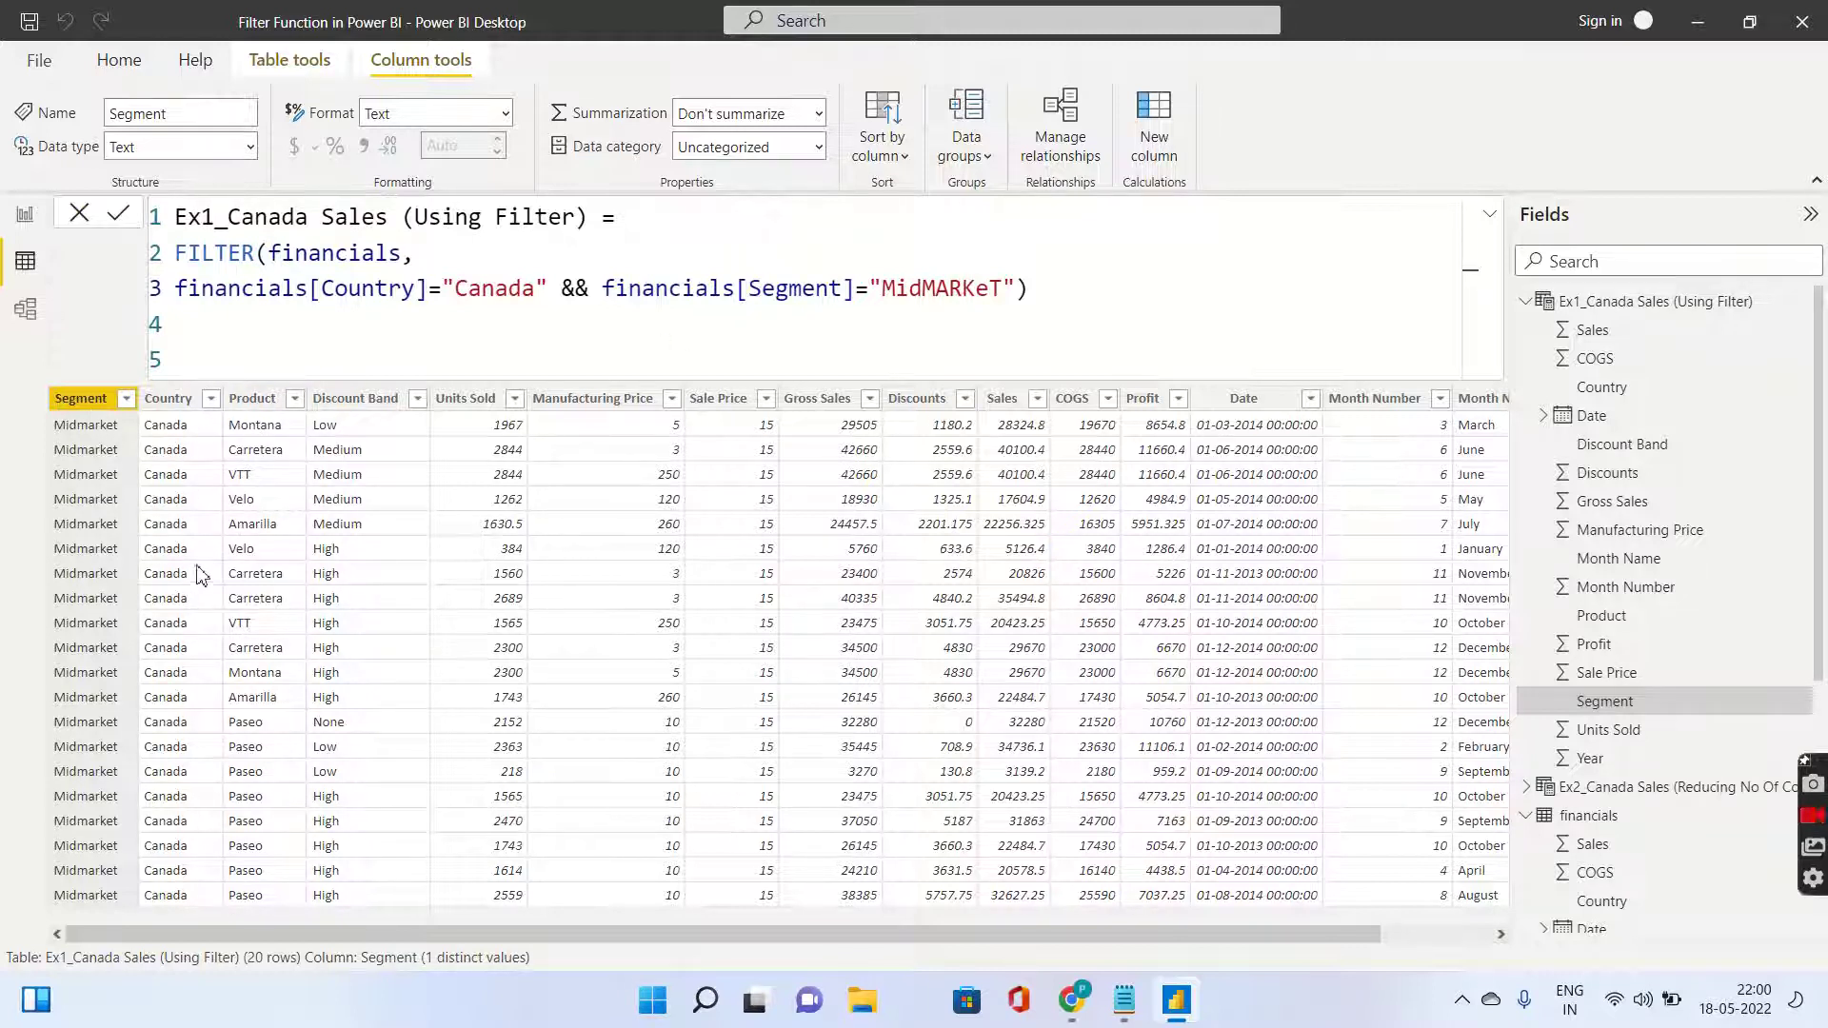
Collapse the Ex1 table's field list, open the Ex2_Canada Sales formula, and examine its filtered_table variable with the FILTER expression.
{"action": "left_click", "coordinate": [1528, 303]}
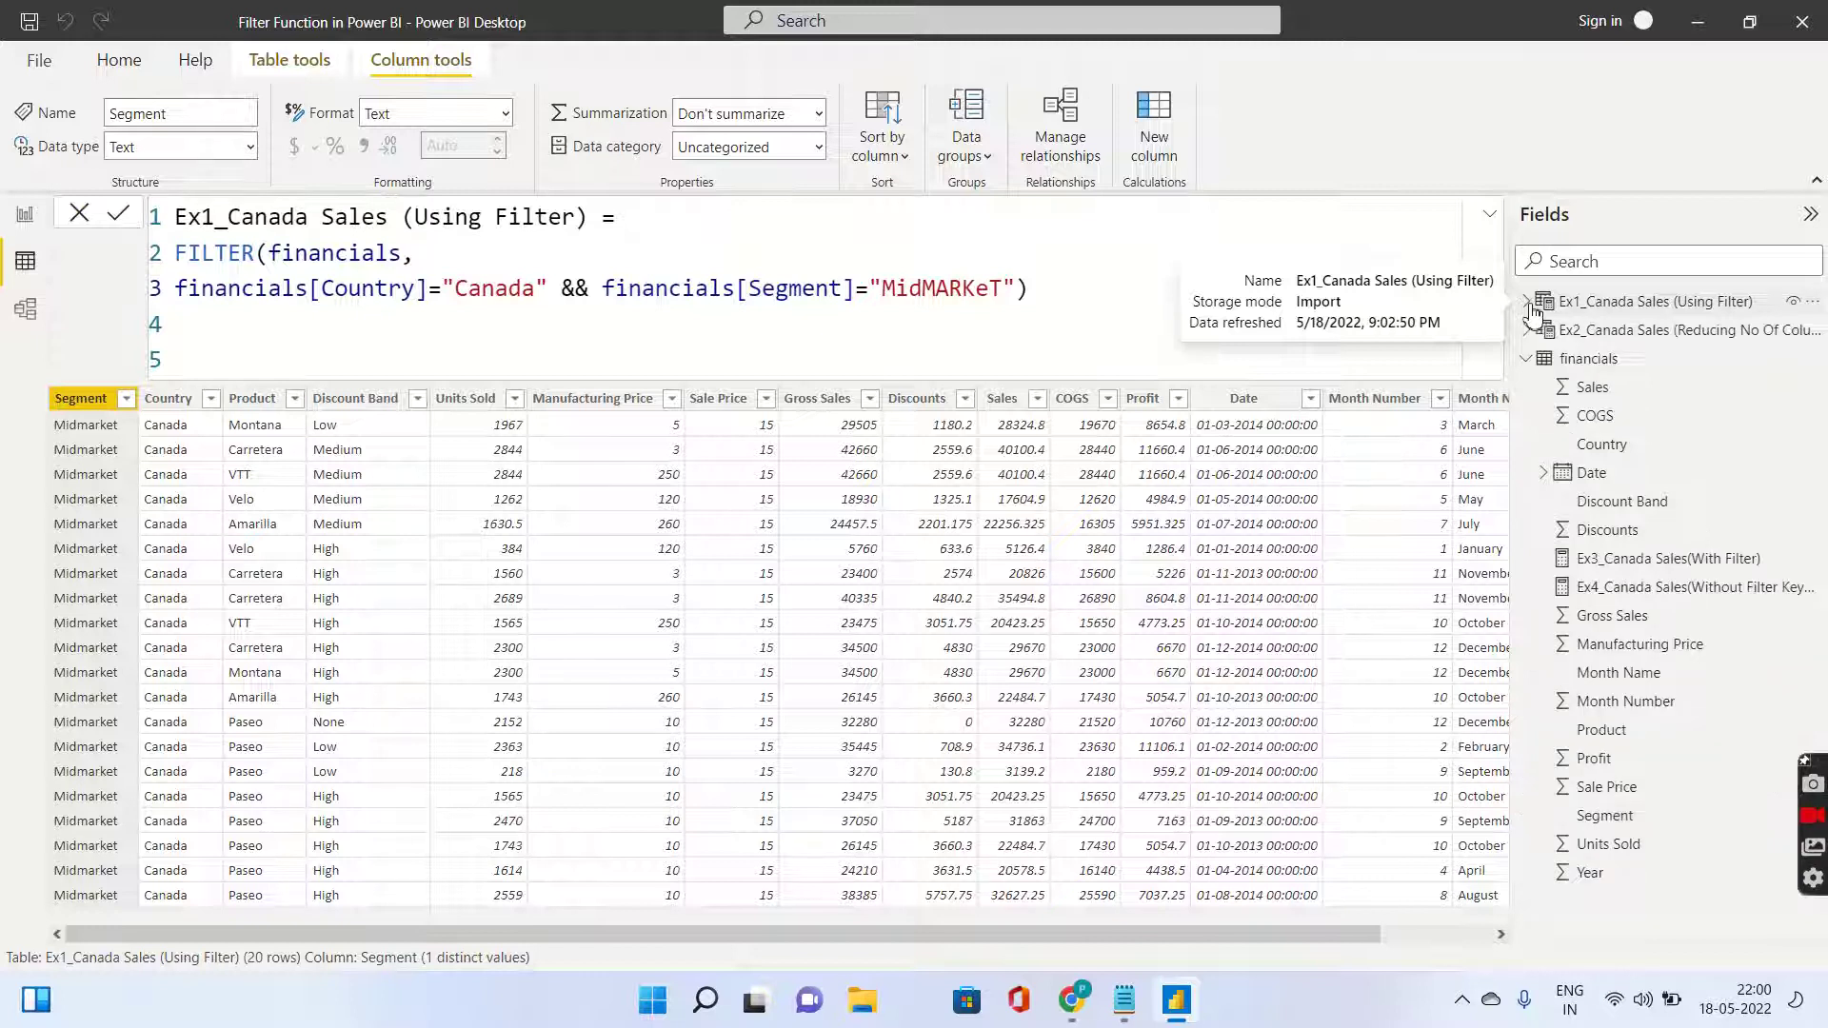
{"action": "left_click", "coordinate": [1603, 333]}
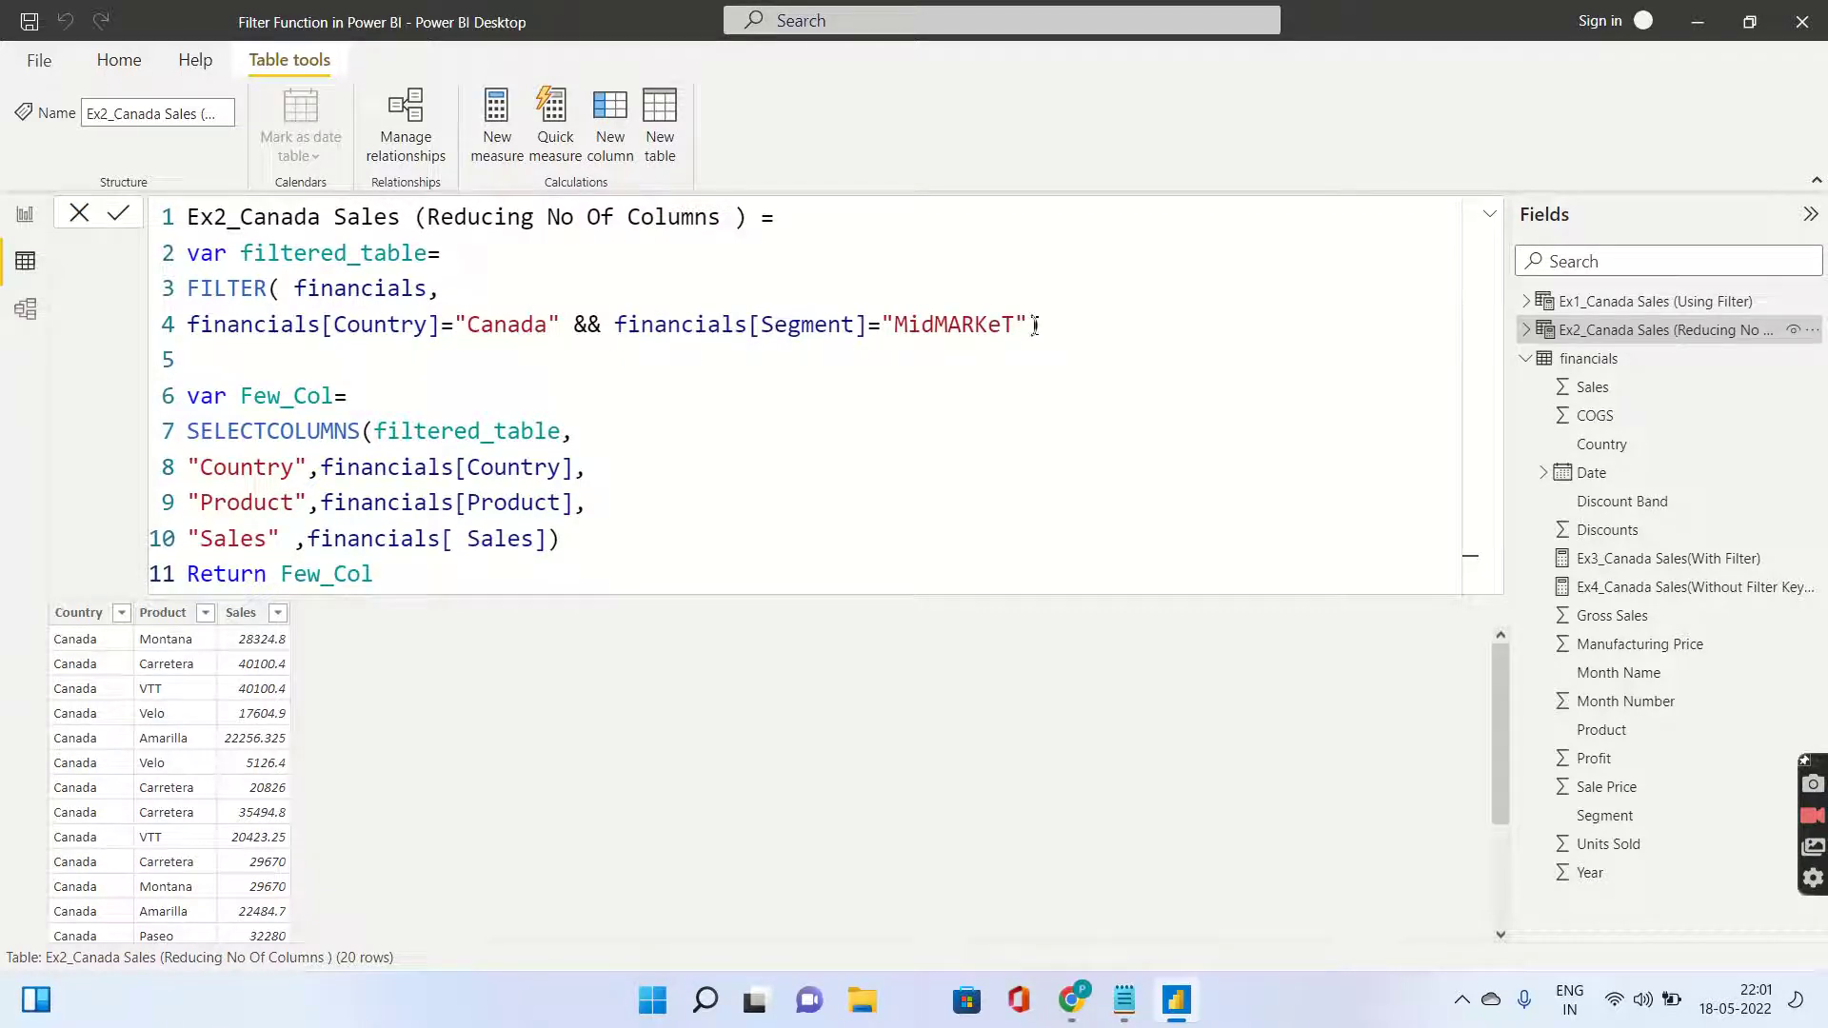
{"action": "left_click", "coordinate": [279, 288]}
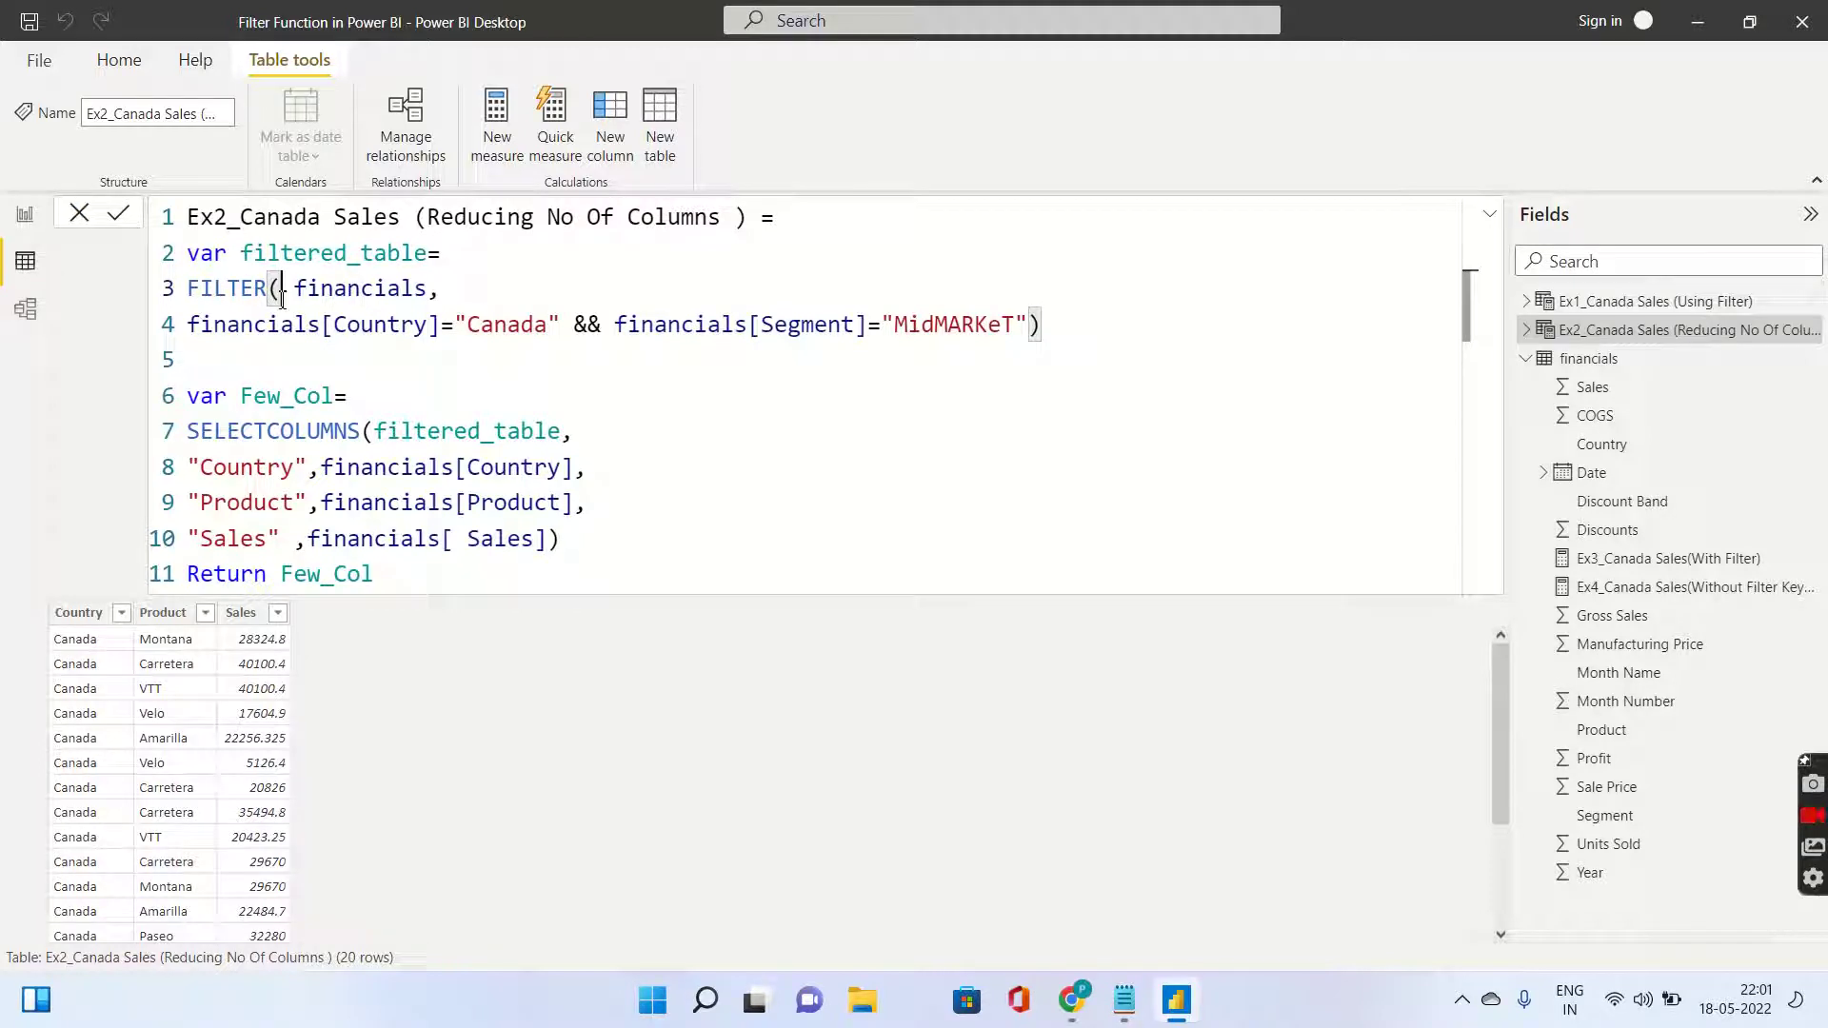
{"action": "left_click_drag", "start_coordinate": [242, 255], "coordinate": [431, 257]}
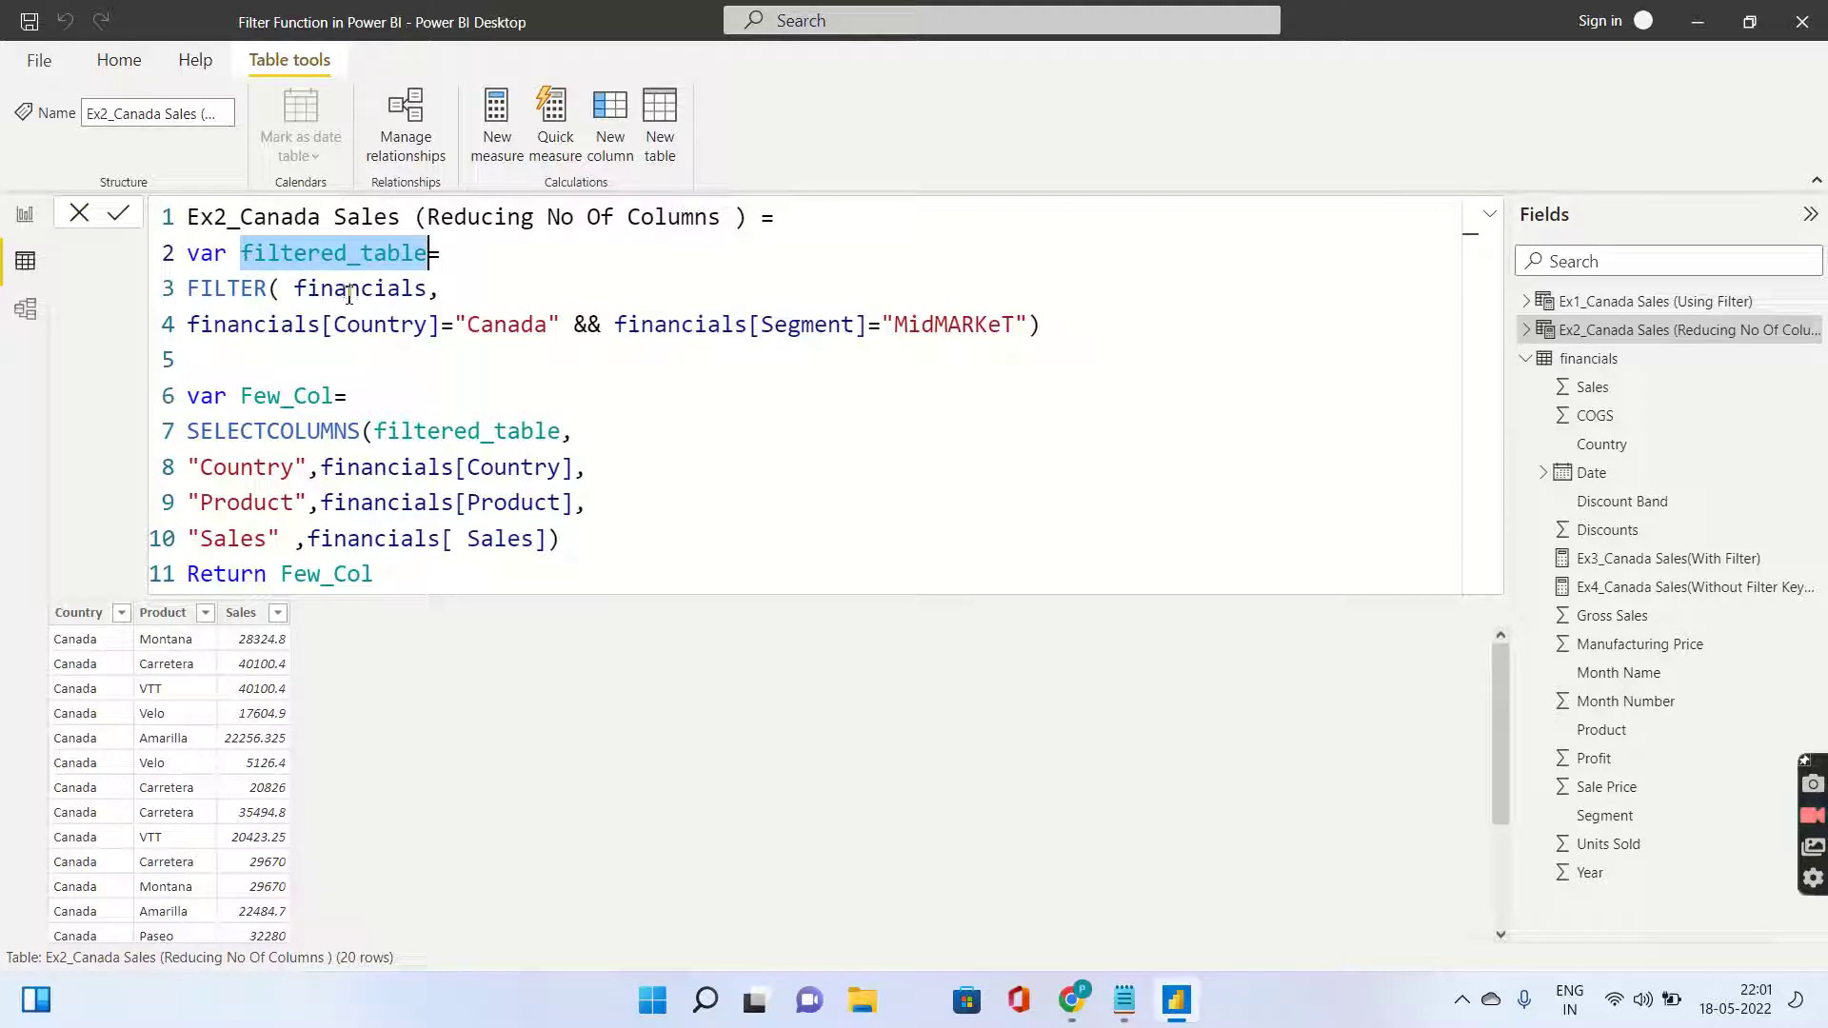
{"action": "left_click", "coordinate": [282, 290]}
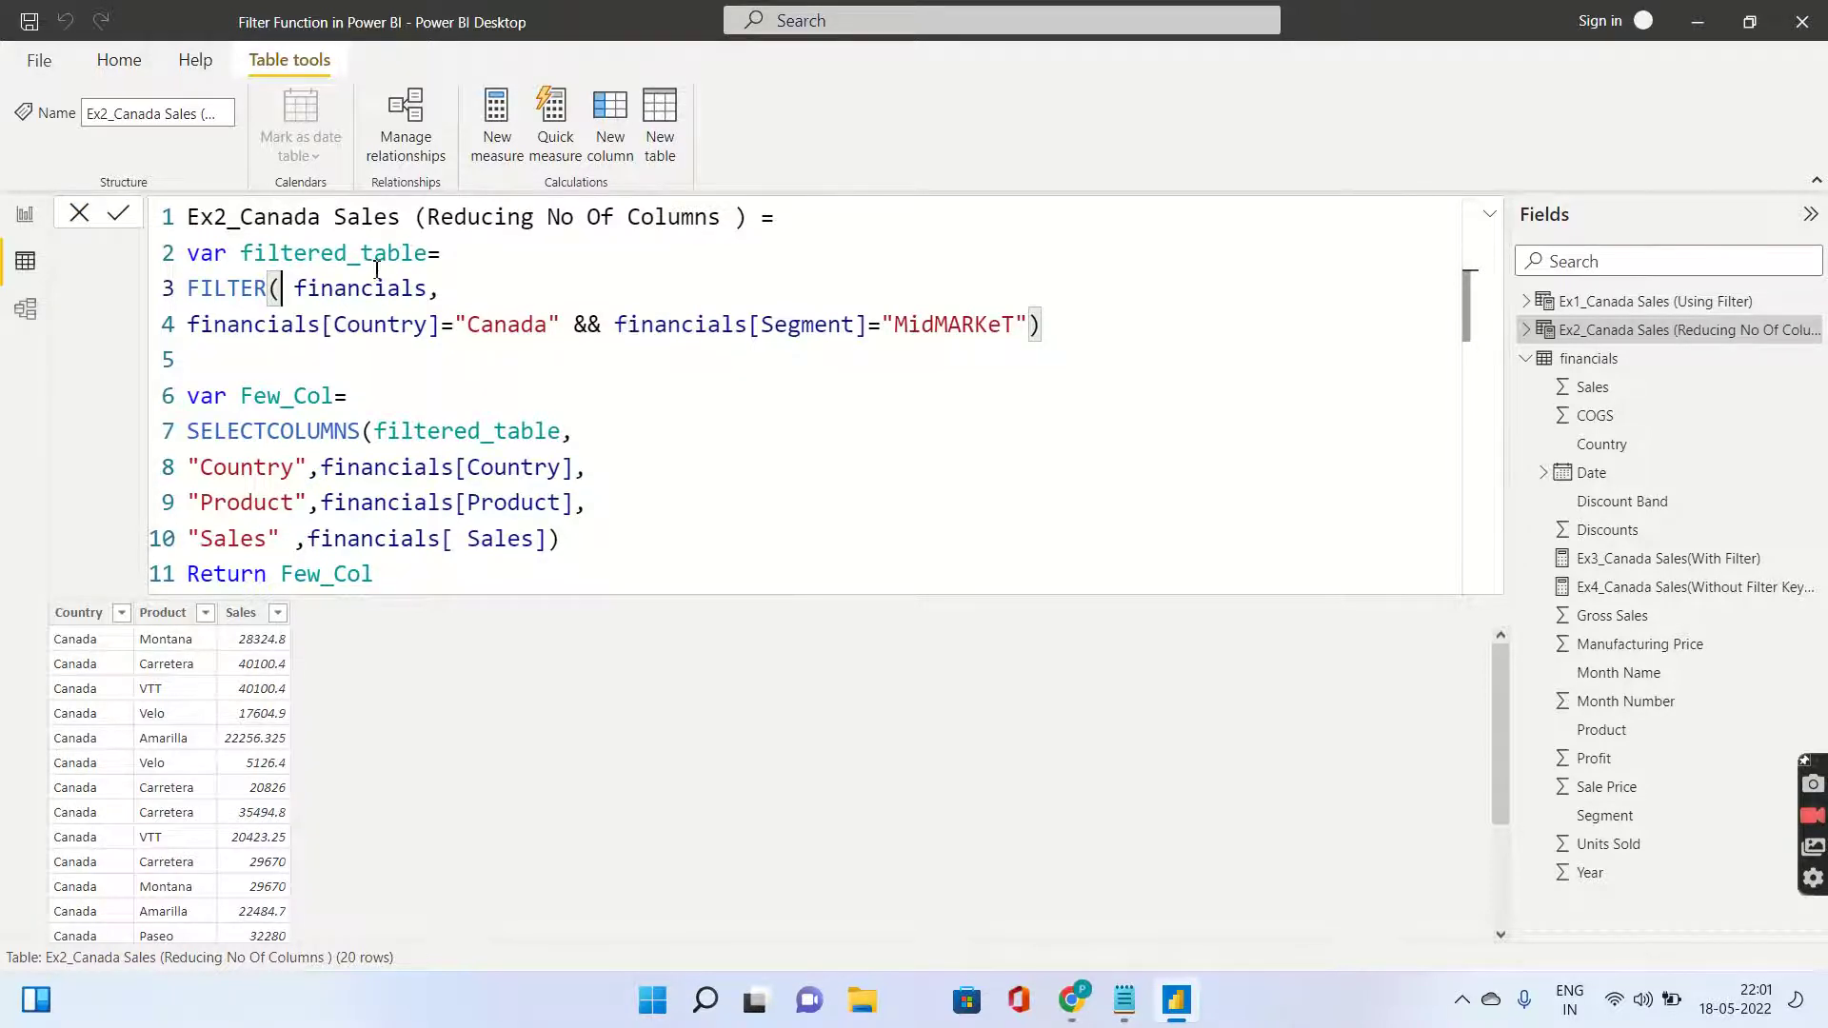
{"action": "left_click_drag", "start_coordinate": [247, 255], "coordinate": [430, 250]}
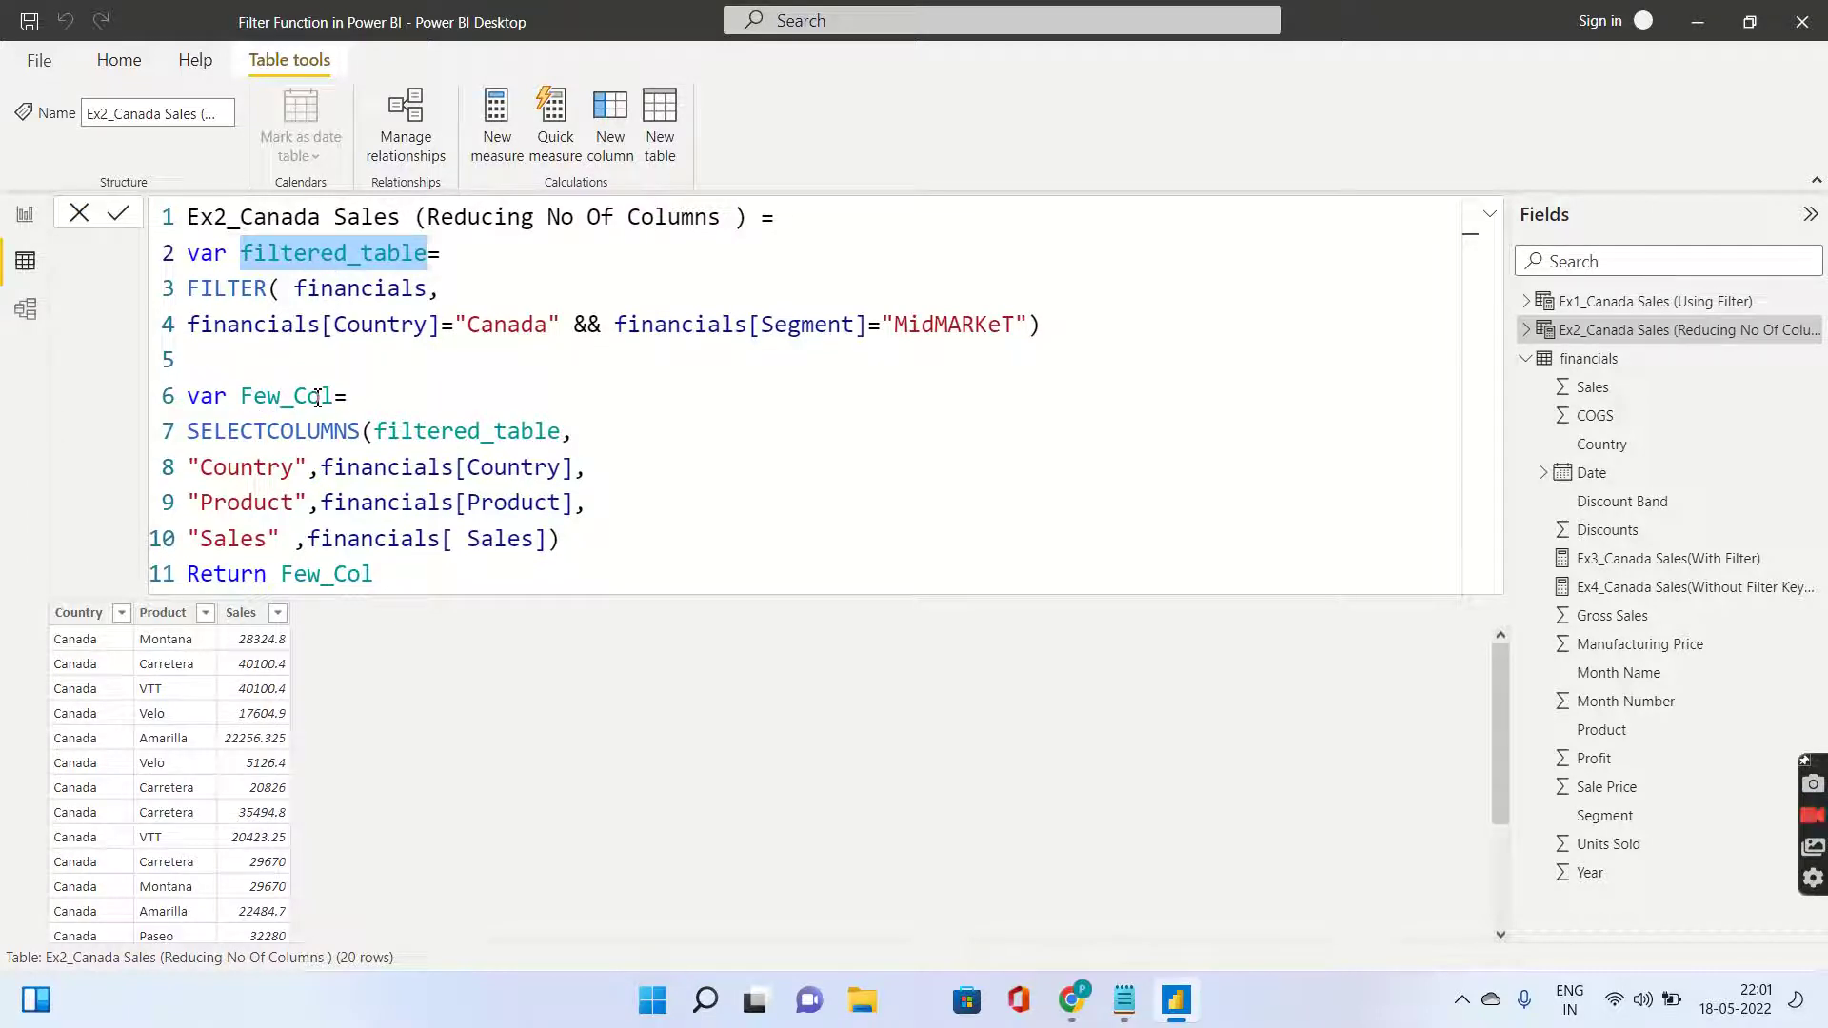
Examine how SELECTCOLUMNS in the Ex2 formula uses filtered_table and its Country, Product and Sales columns, and how Few_Col is returned.
{"action": "left_click_drag", "start_coordinate": [375, 432], "coordinate": [564, 431]}
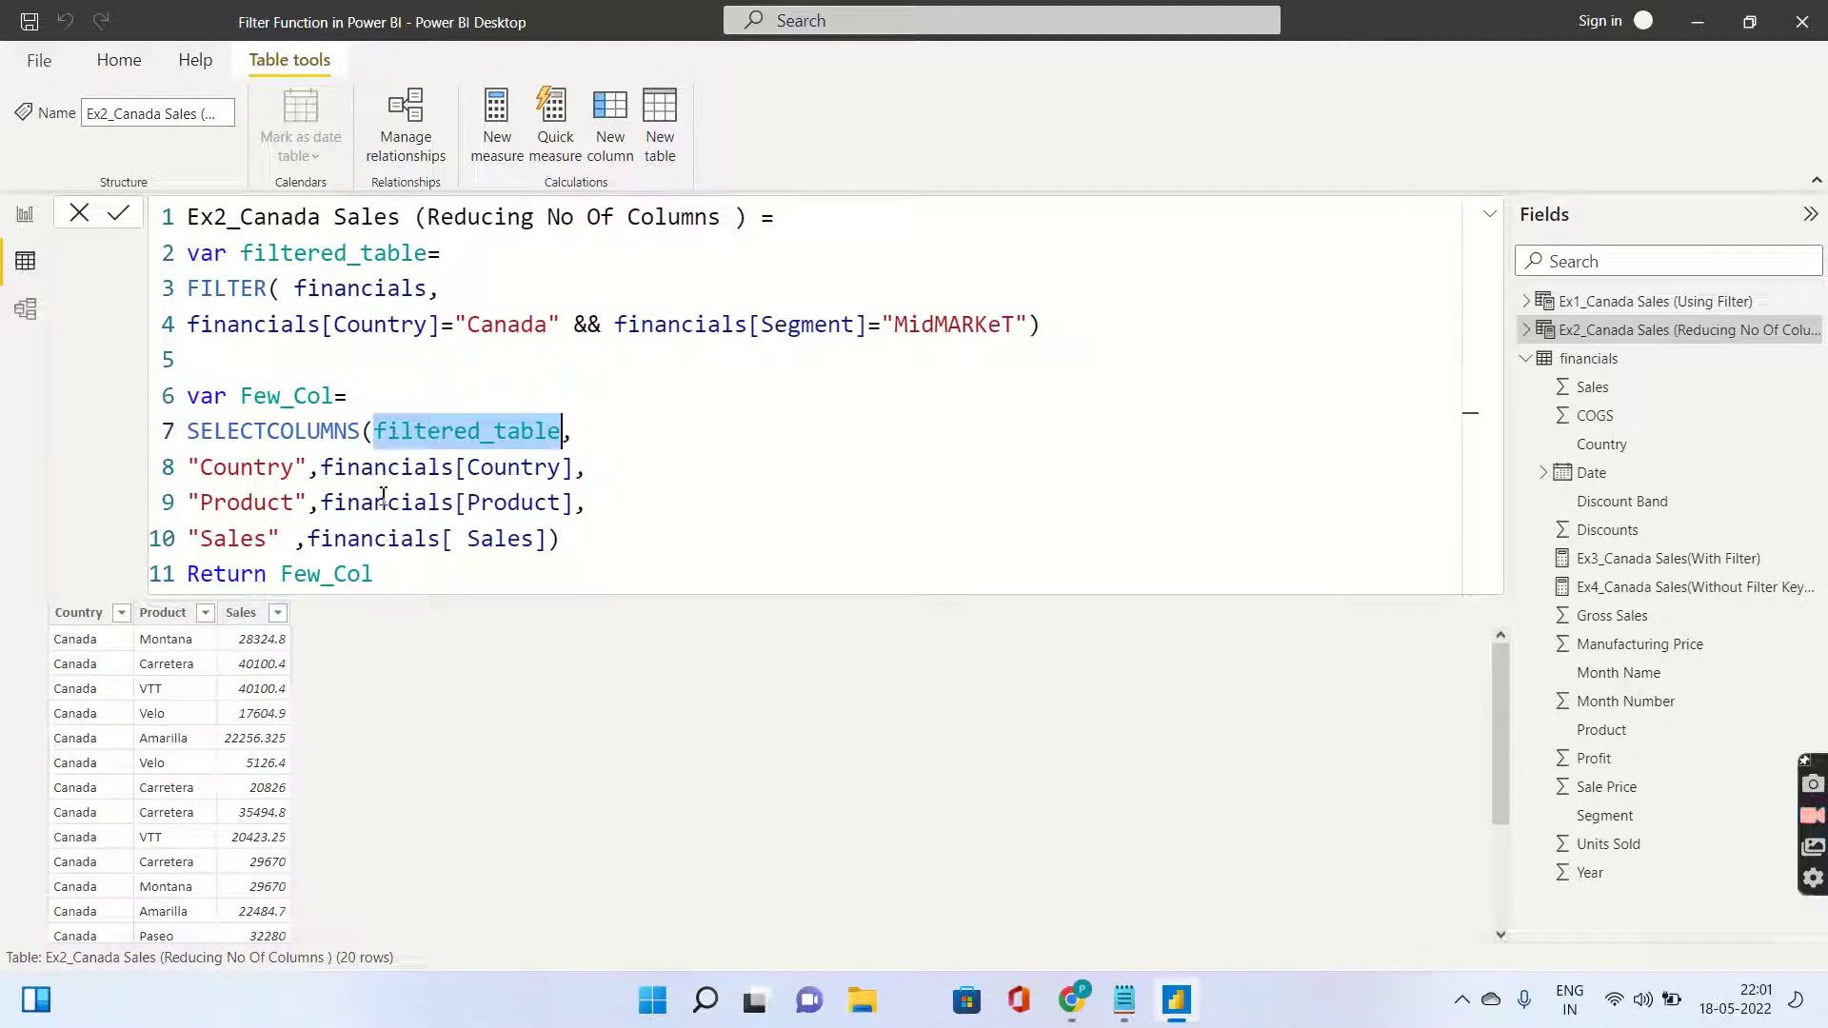
{"action": "double_click", "coordinate": [233, 290]}
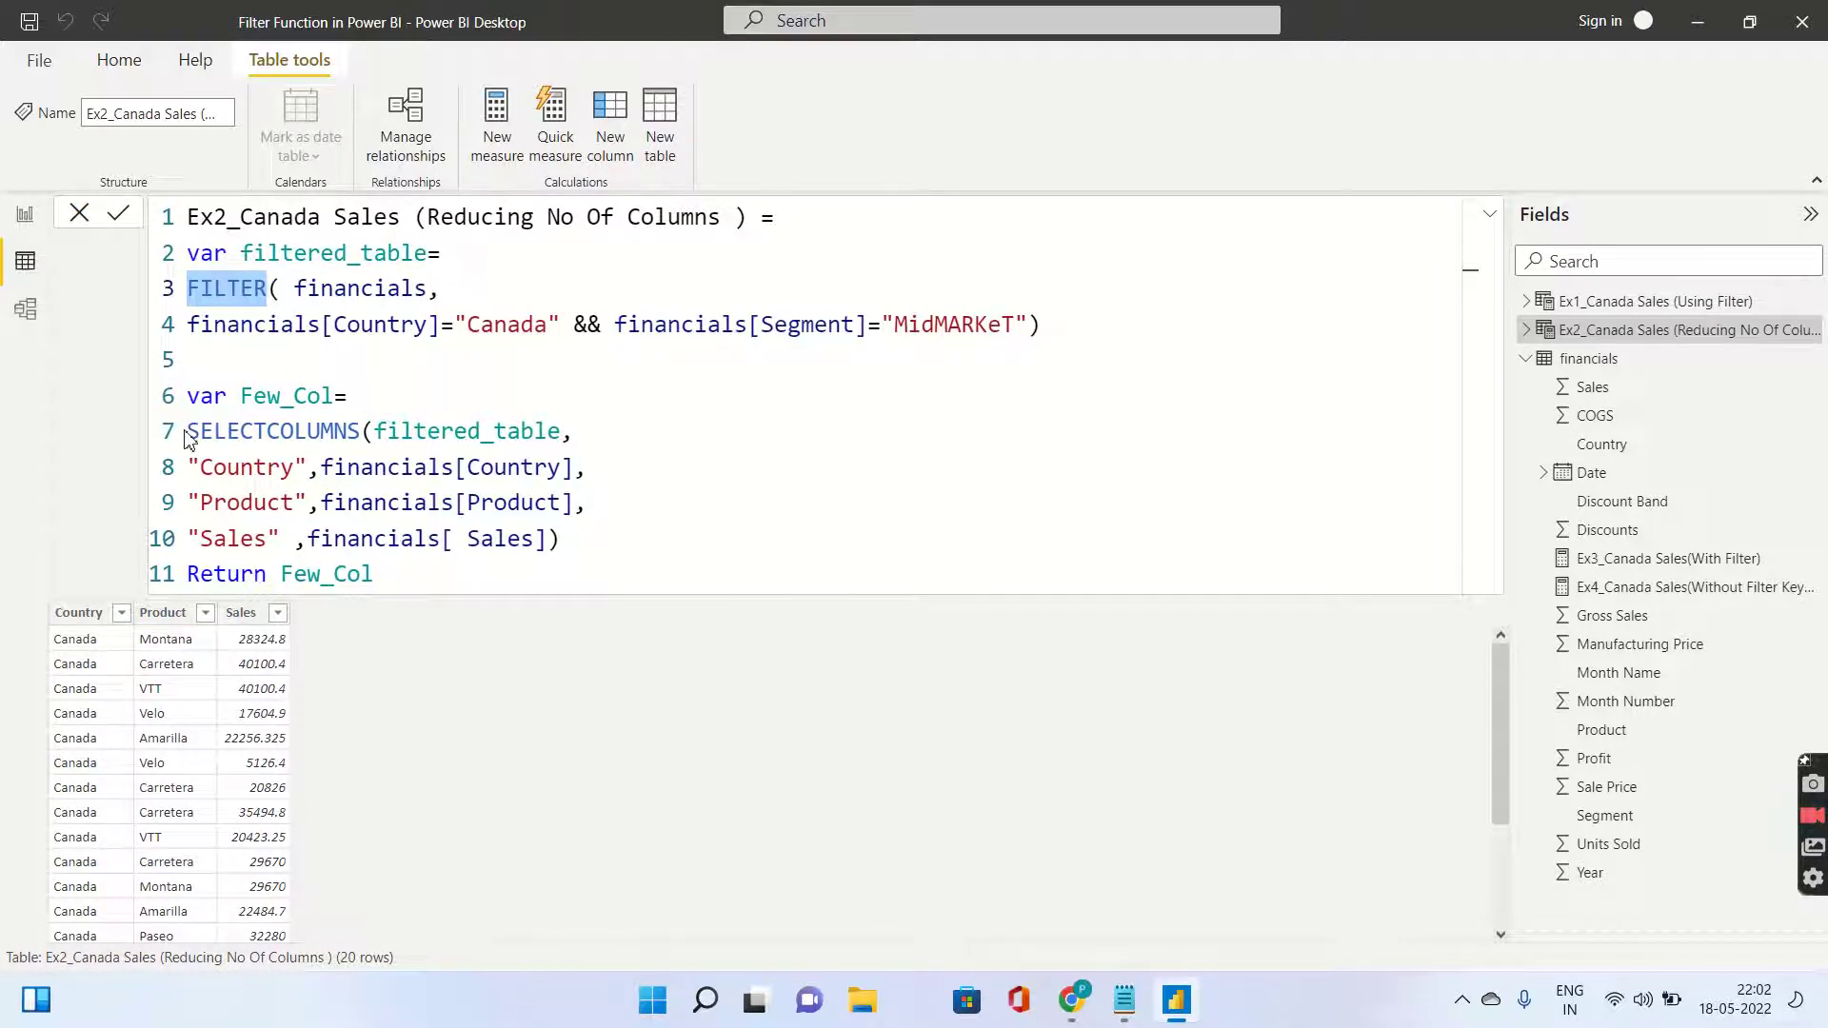
{"action": "left_click_drag", "start_coordinate": [188, 438], "coordinate": [362, 430]}
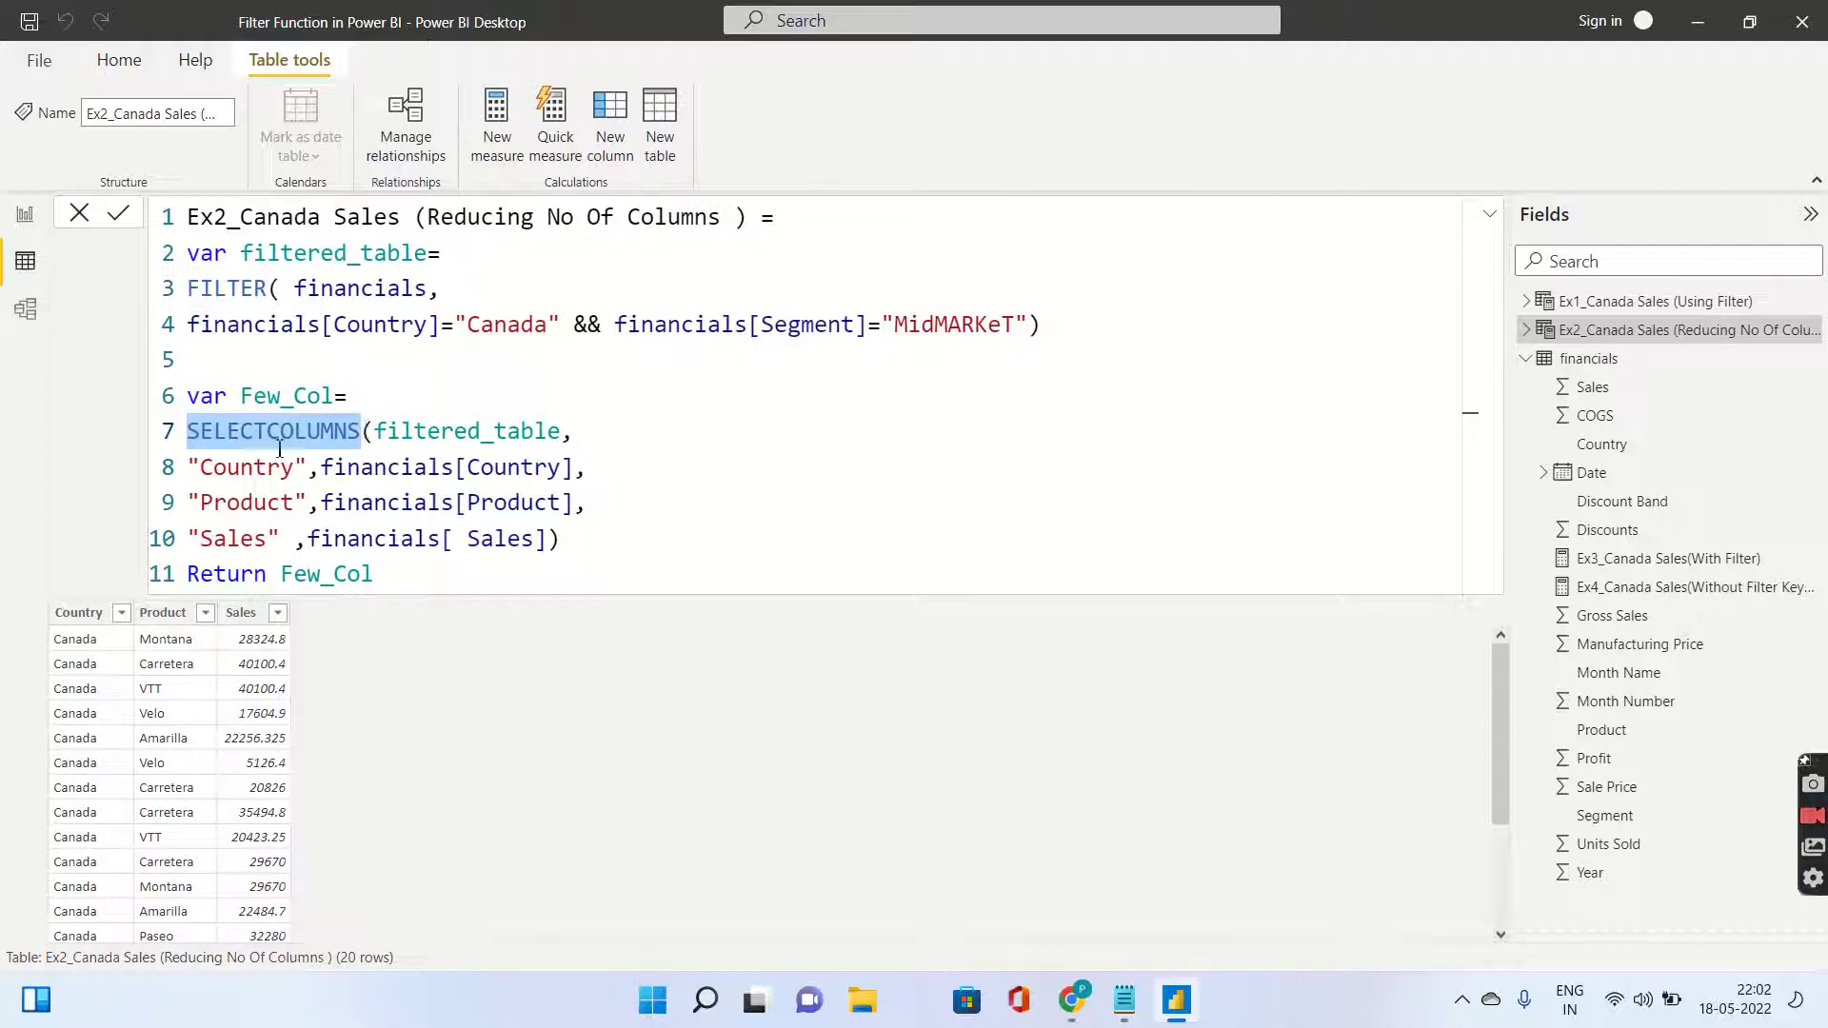
{"action": "left_click_drag", "start_coordinate": [189, 467], "coordinate": [563, 536]}
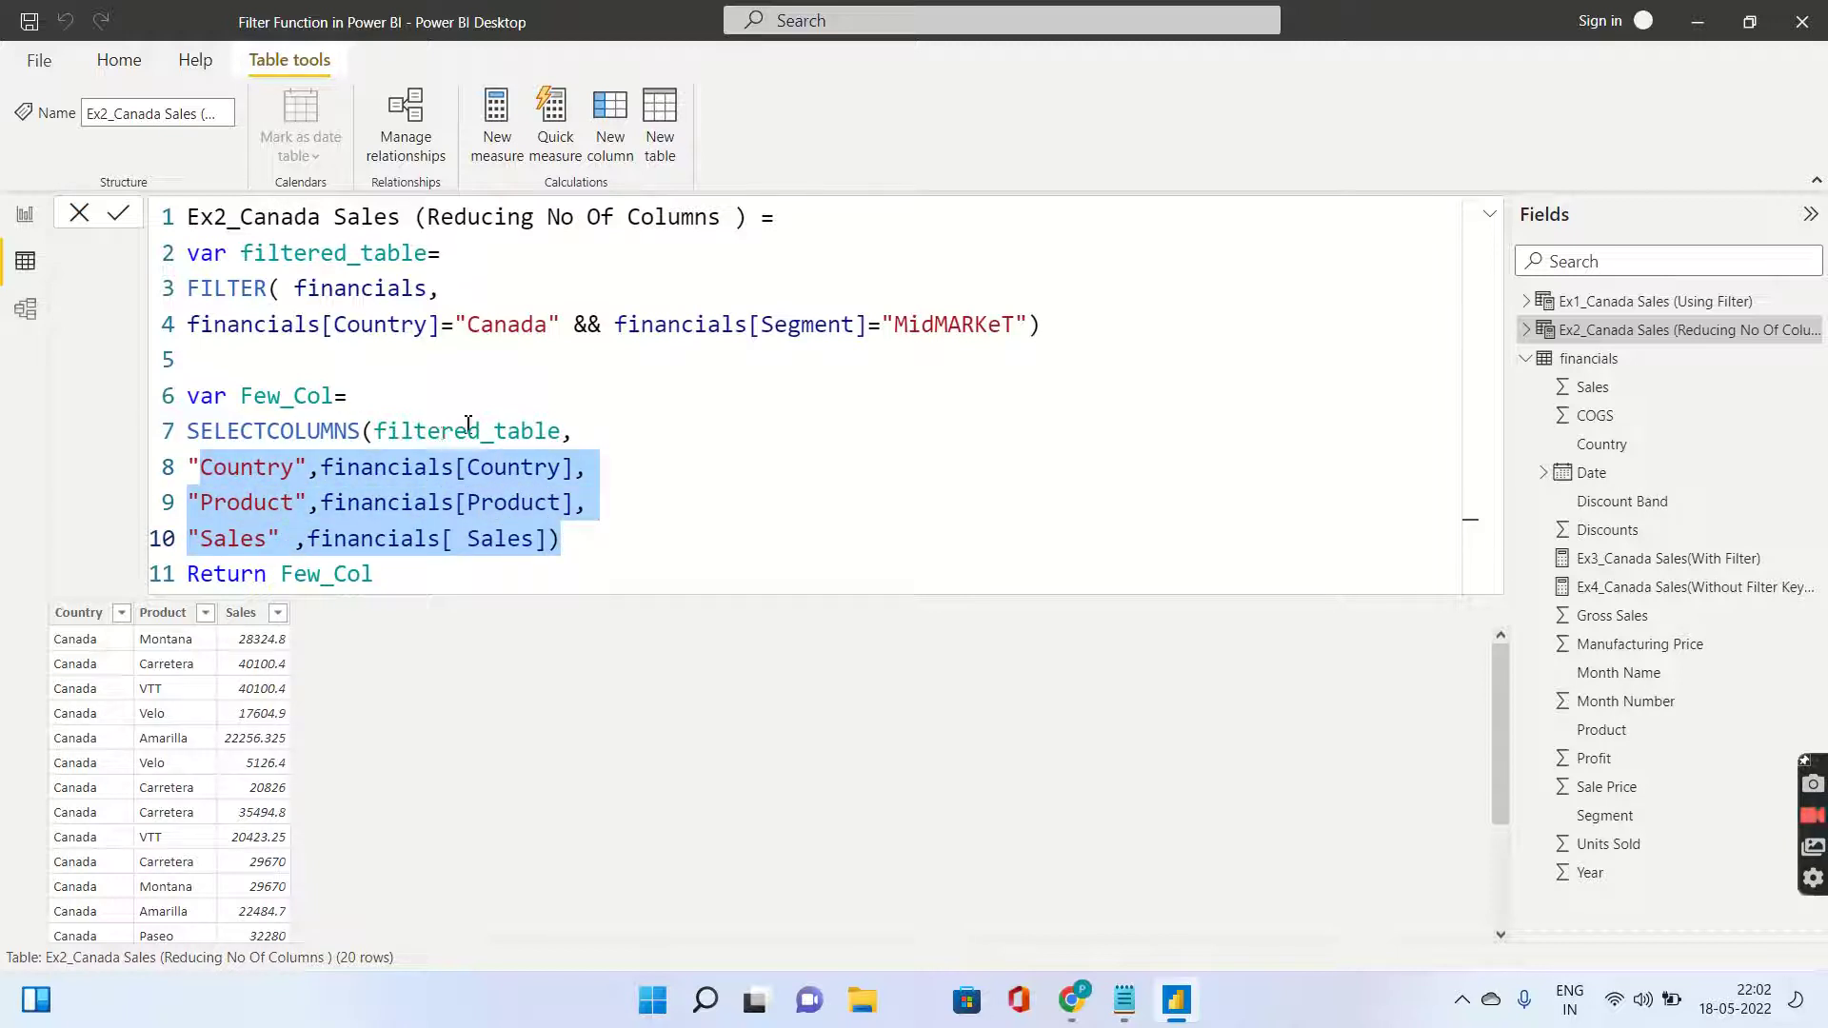
{"action": "left_click_drag", "start_coordinate": [228, 253], "coordinate": [348, 323]}
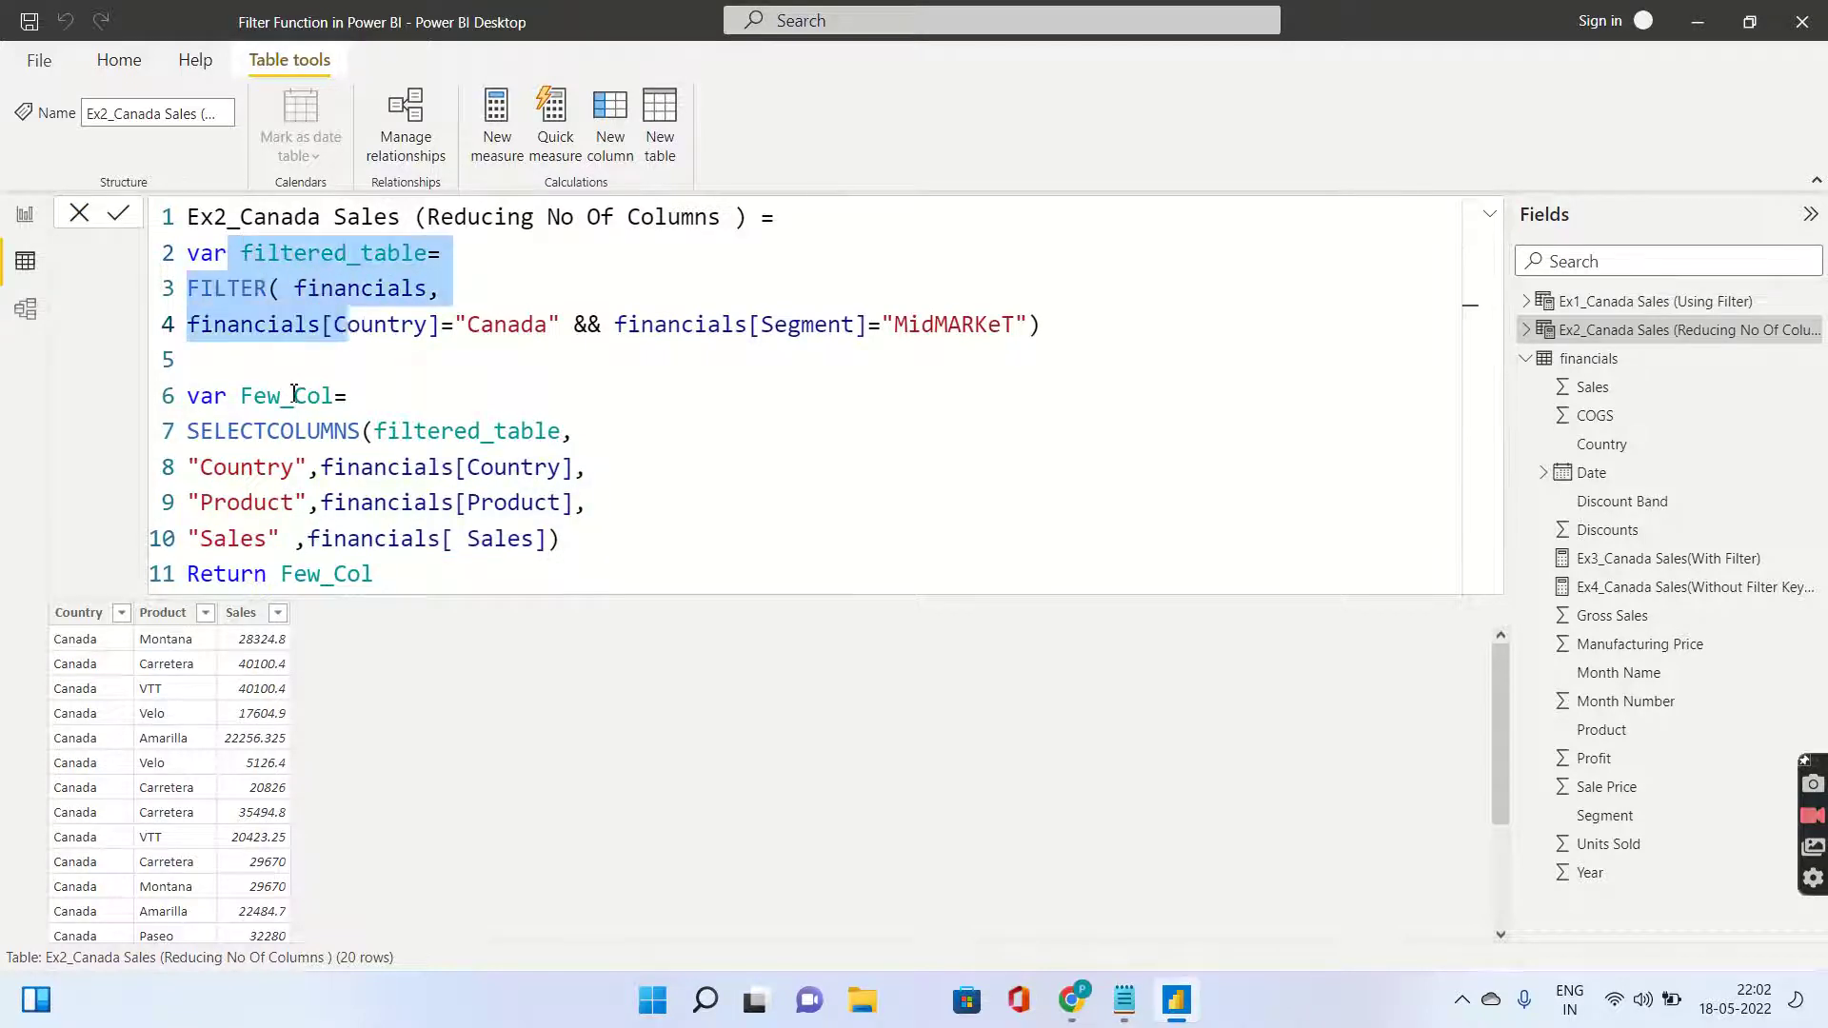
{"action": "left_click_drag", "start_coordinate": [378, 433], "coordinate": [562, 436]}
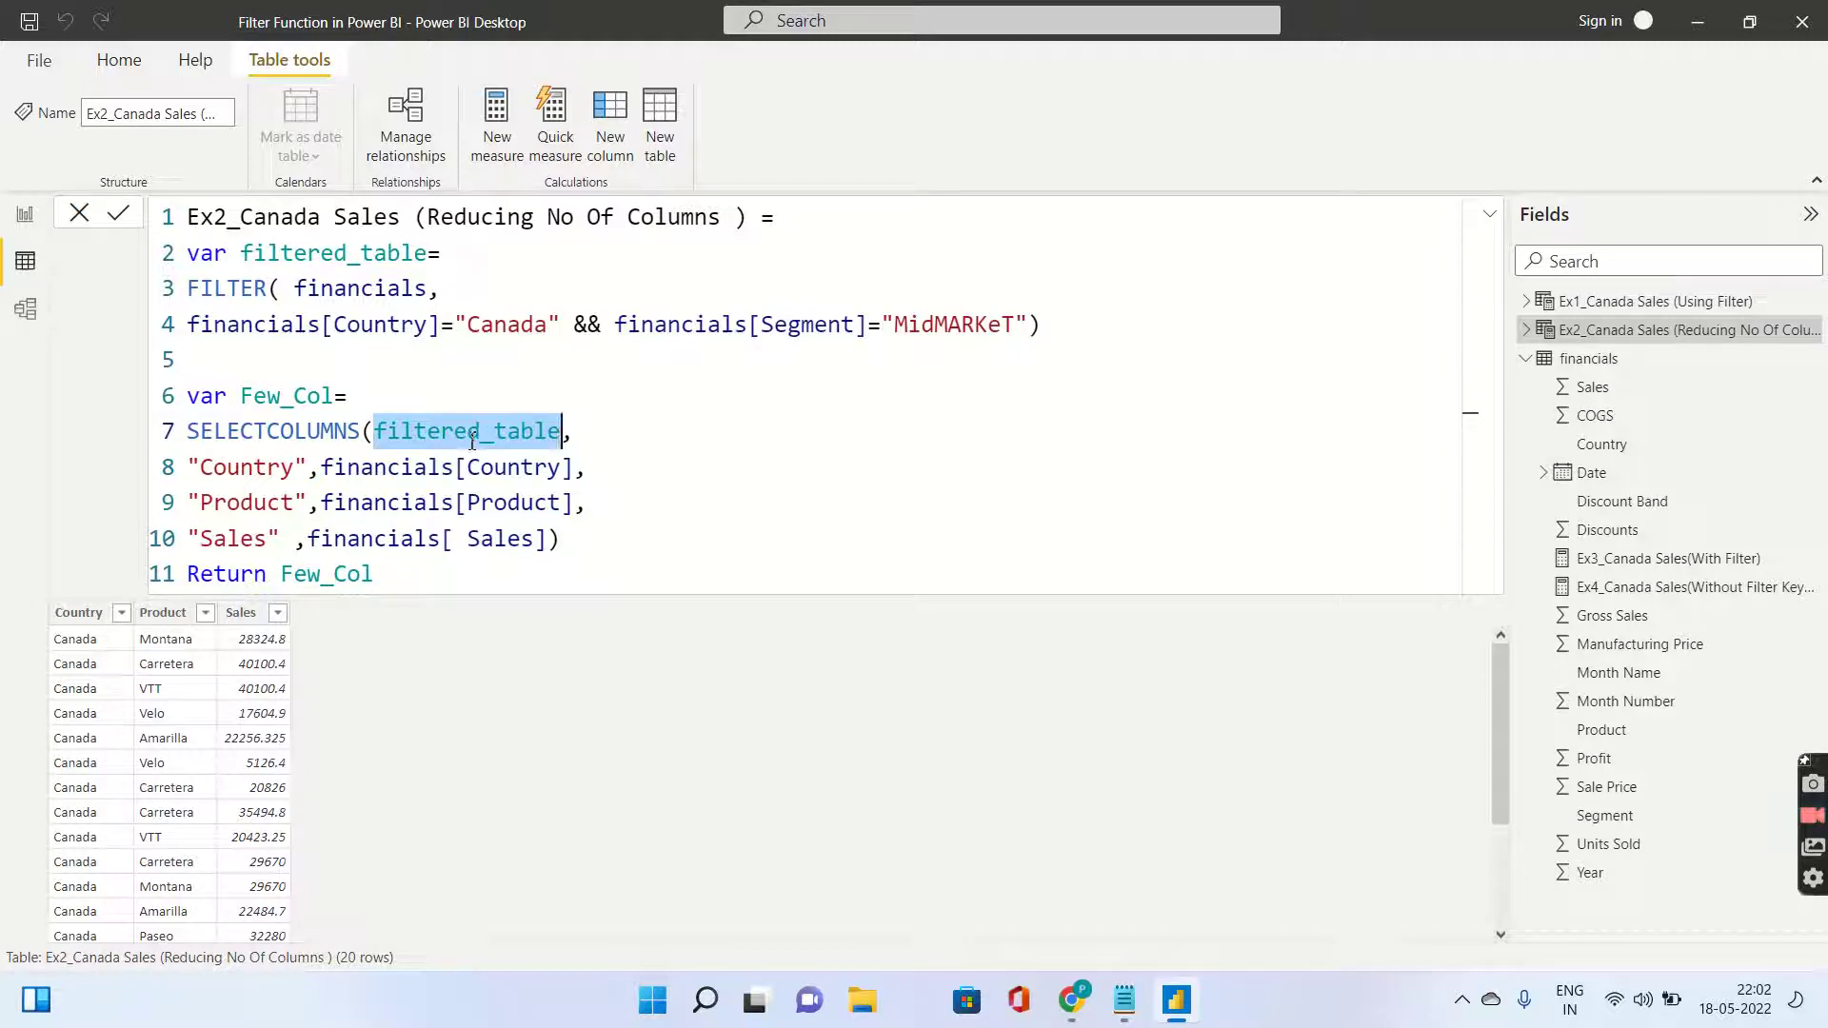
{"action": "left_click_drag", "start_coordinate": [443, 466], "coordinate": [569, 541]}
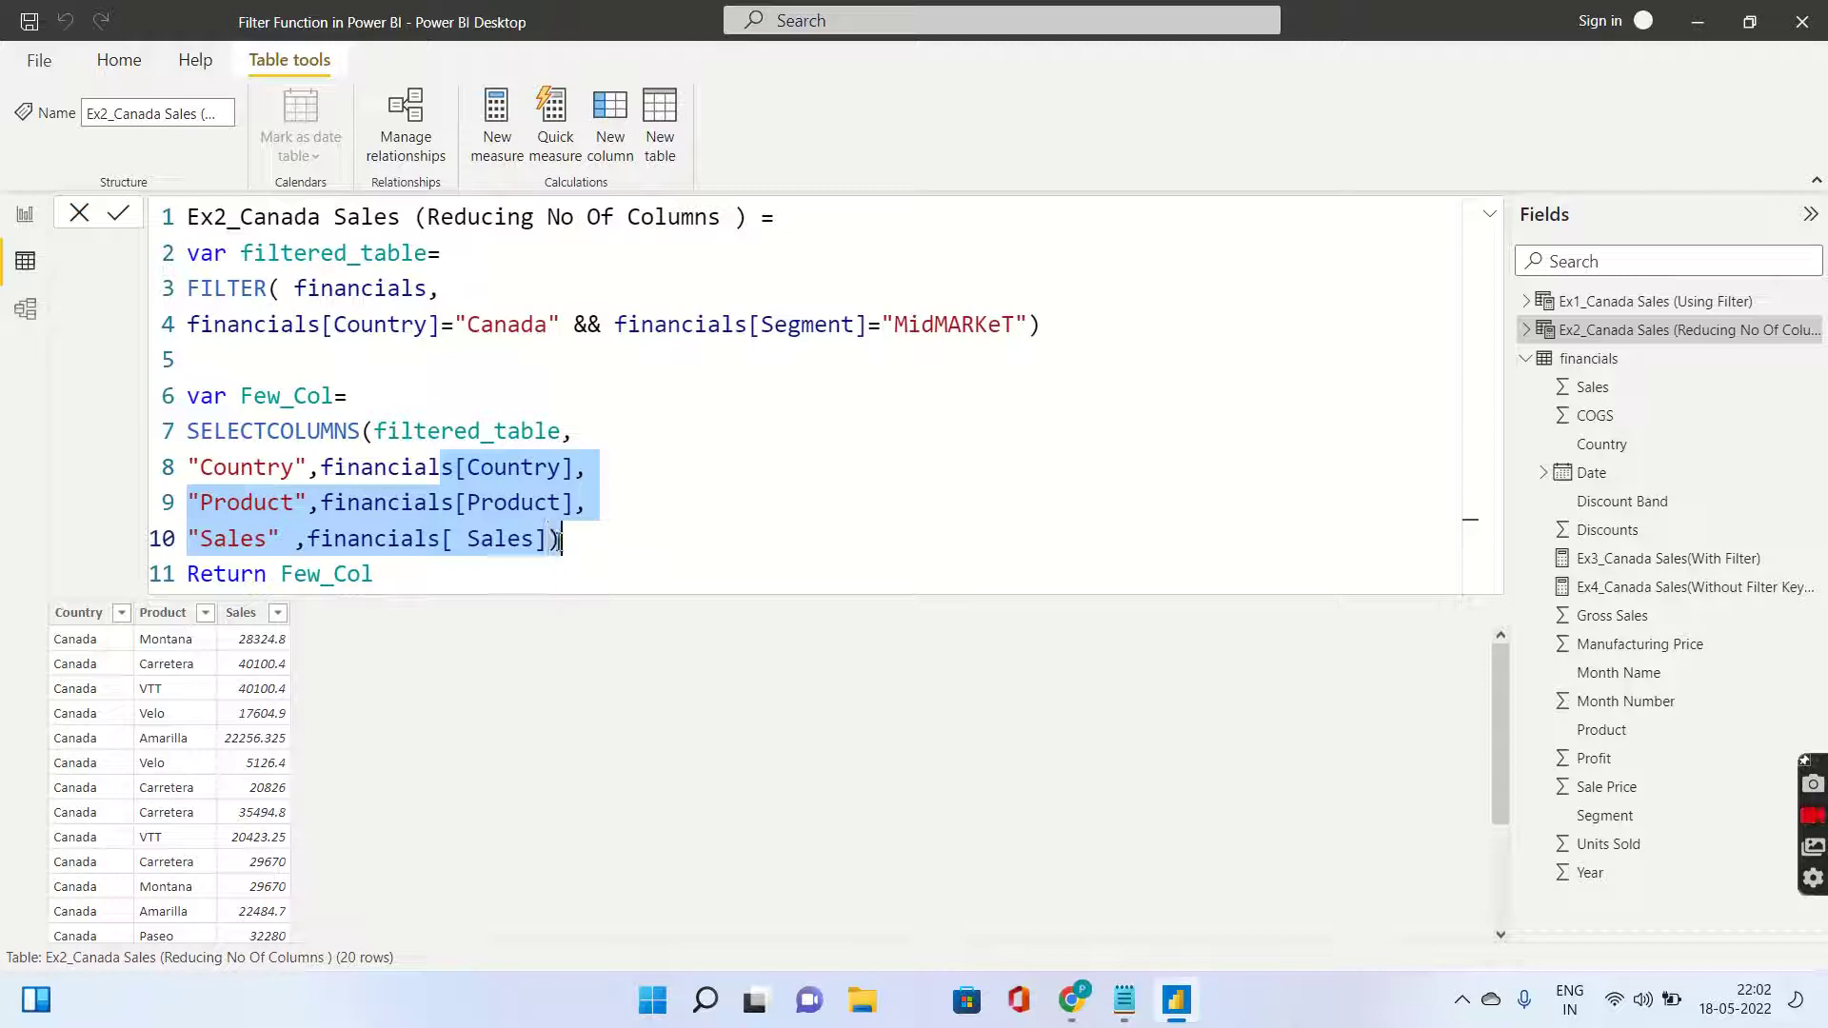
{"action": "left_click_drag", "start_coordinate": [282, 574], "coordinate": [382, 571]}
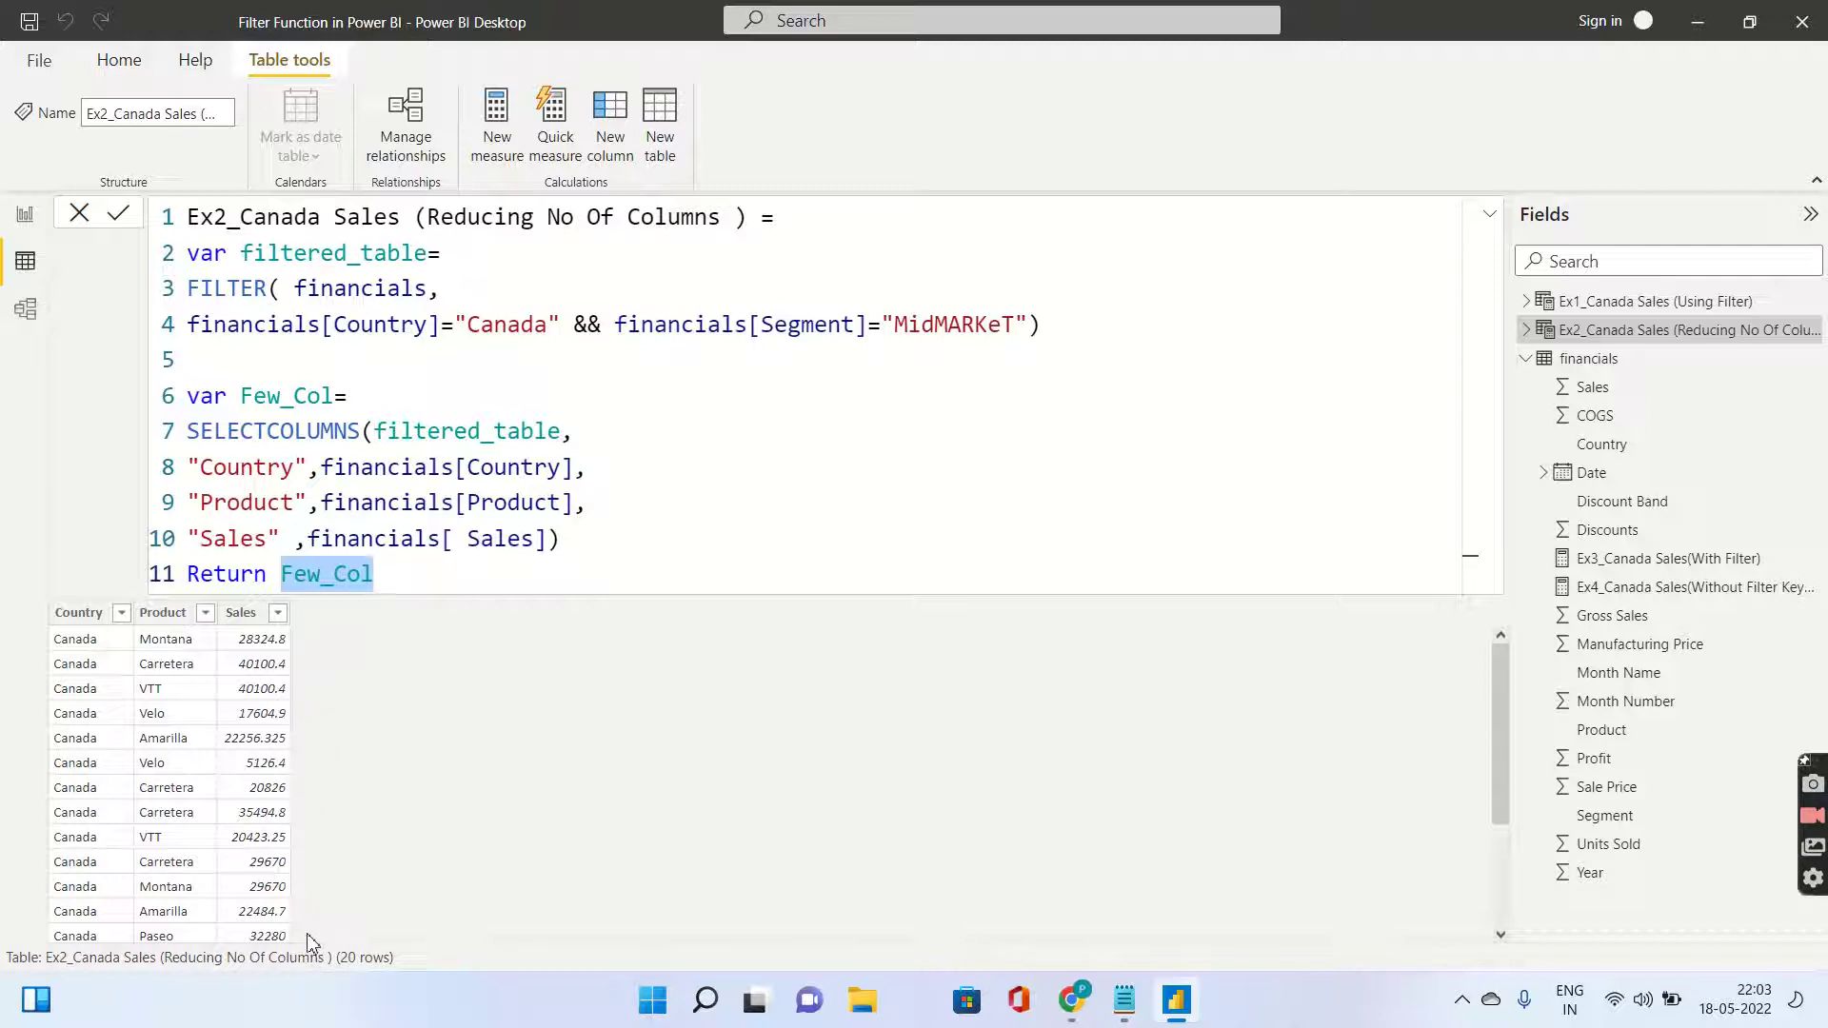
Compare the columns of the Ex1 and Ex2 Canada Sales calculated tables by alternating between them.
{"action": "left_click", "coordinate": [1585, 301]}
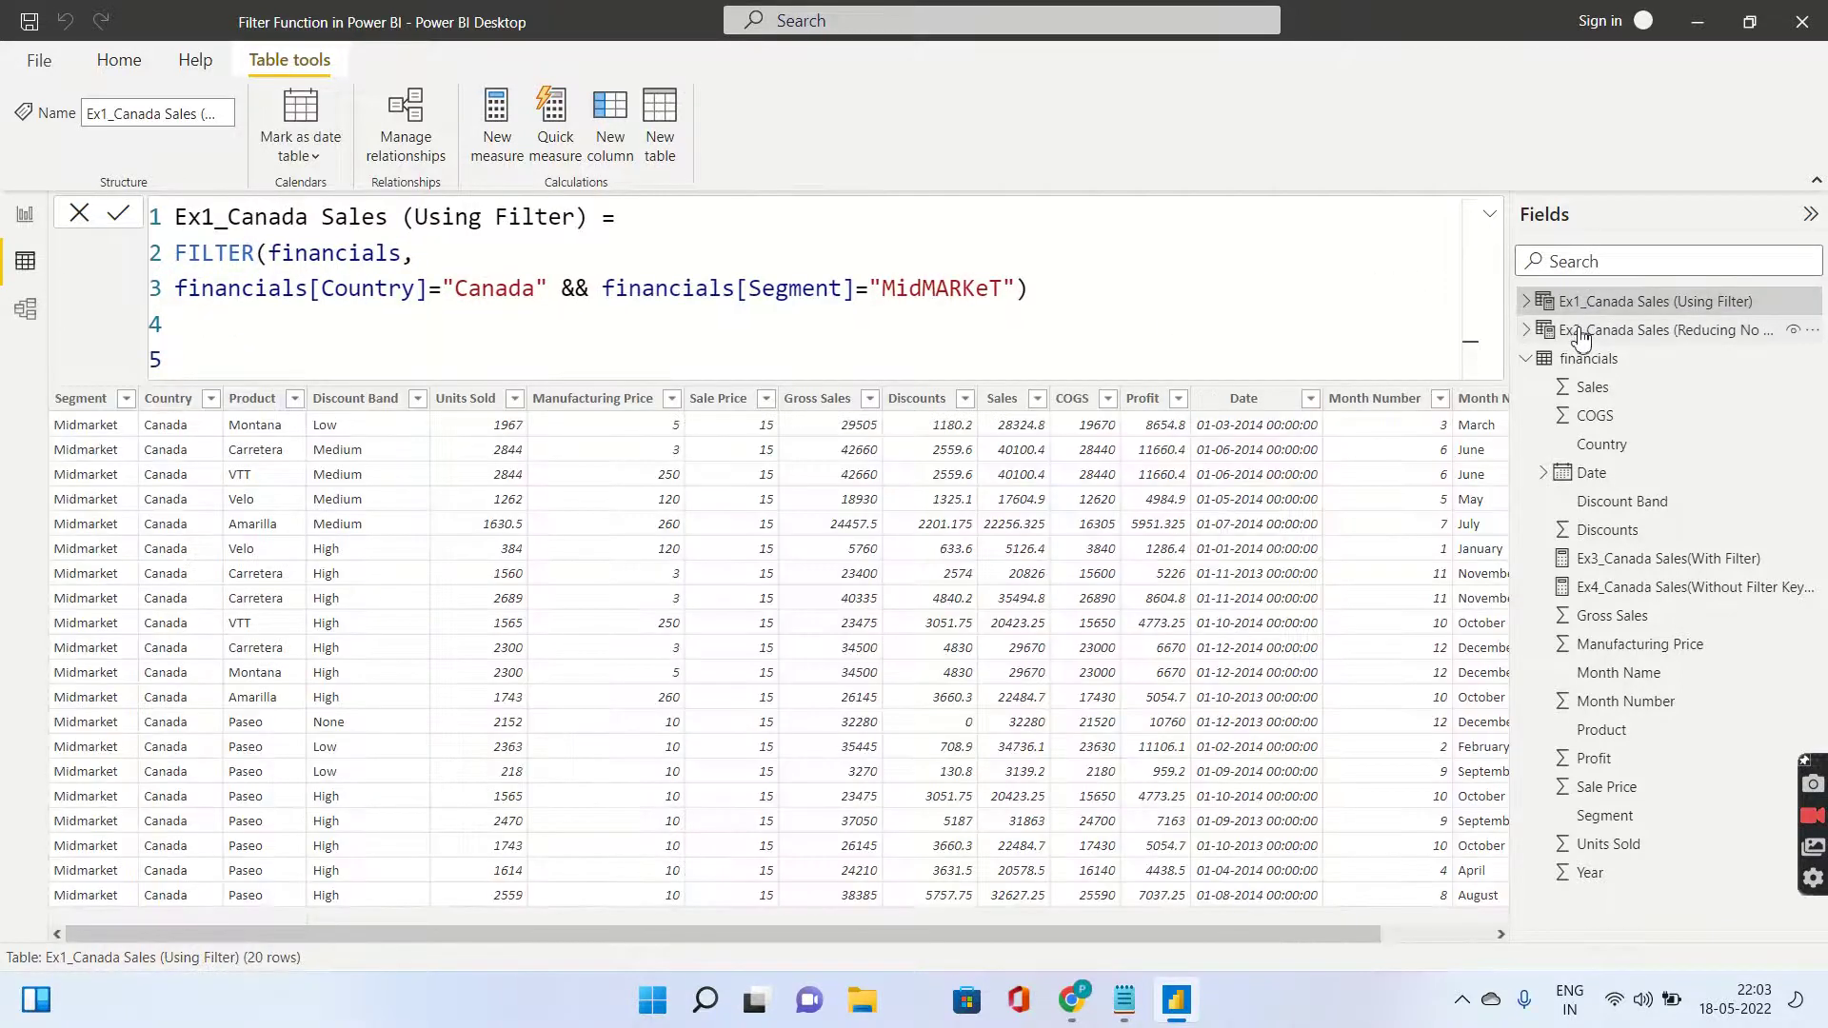
{"action": "left_click", "coordinate": [1580, 330]}
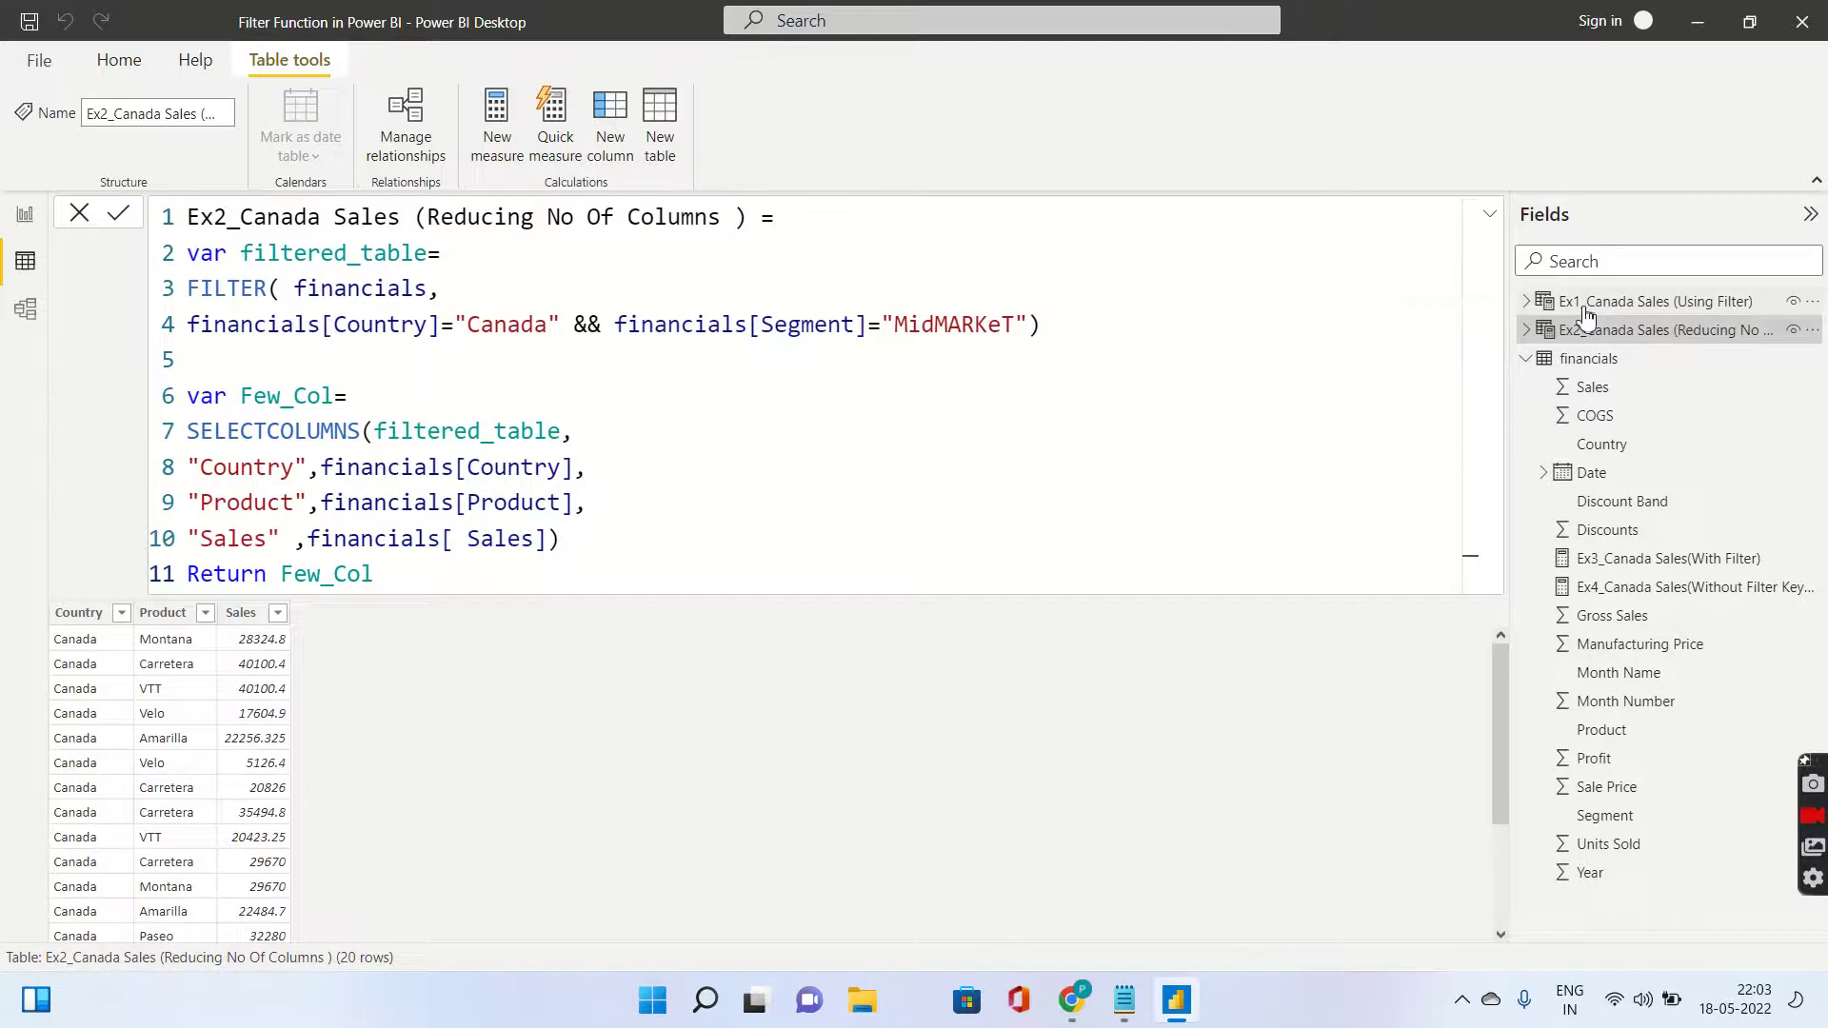
{"action": "left_click", "coordinate": [1586, 306]}
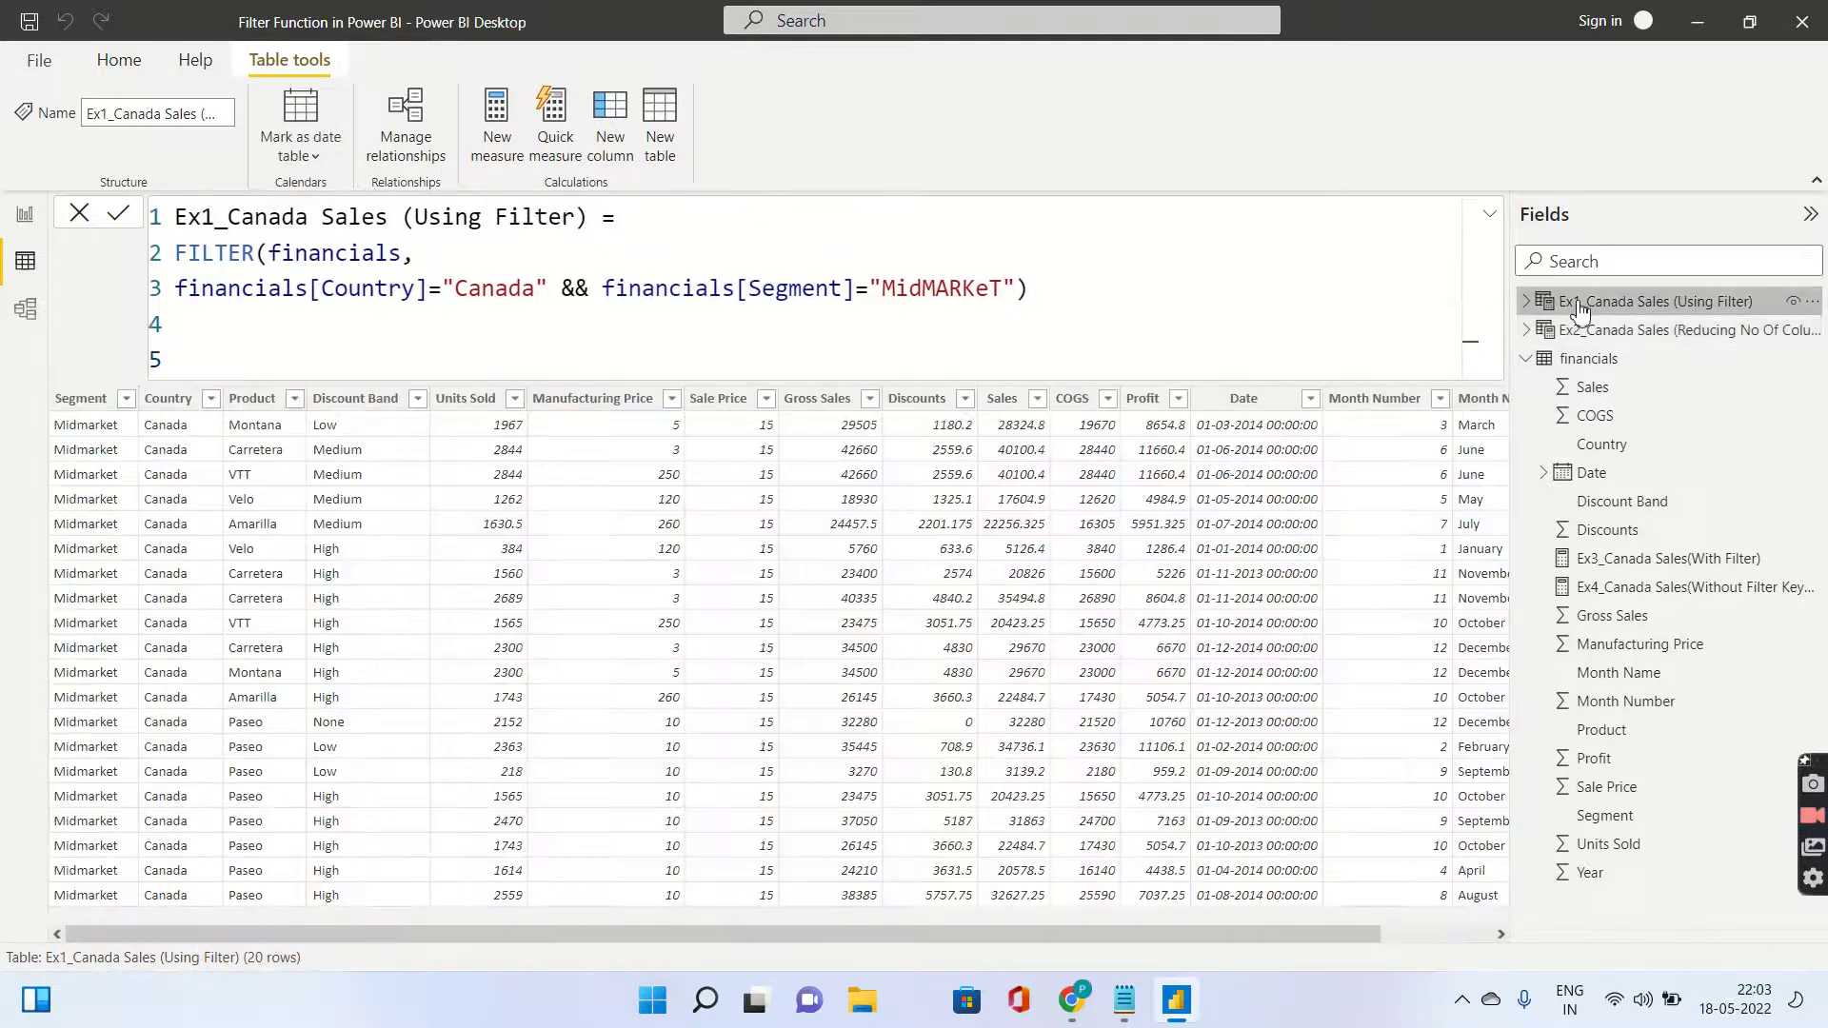
Return to the report page, open the Ex3_Canada Sales(With Filter) measure's formula, and enlarge its text for reading.
{"action": "left_click", "coordinate": [25, 217]}
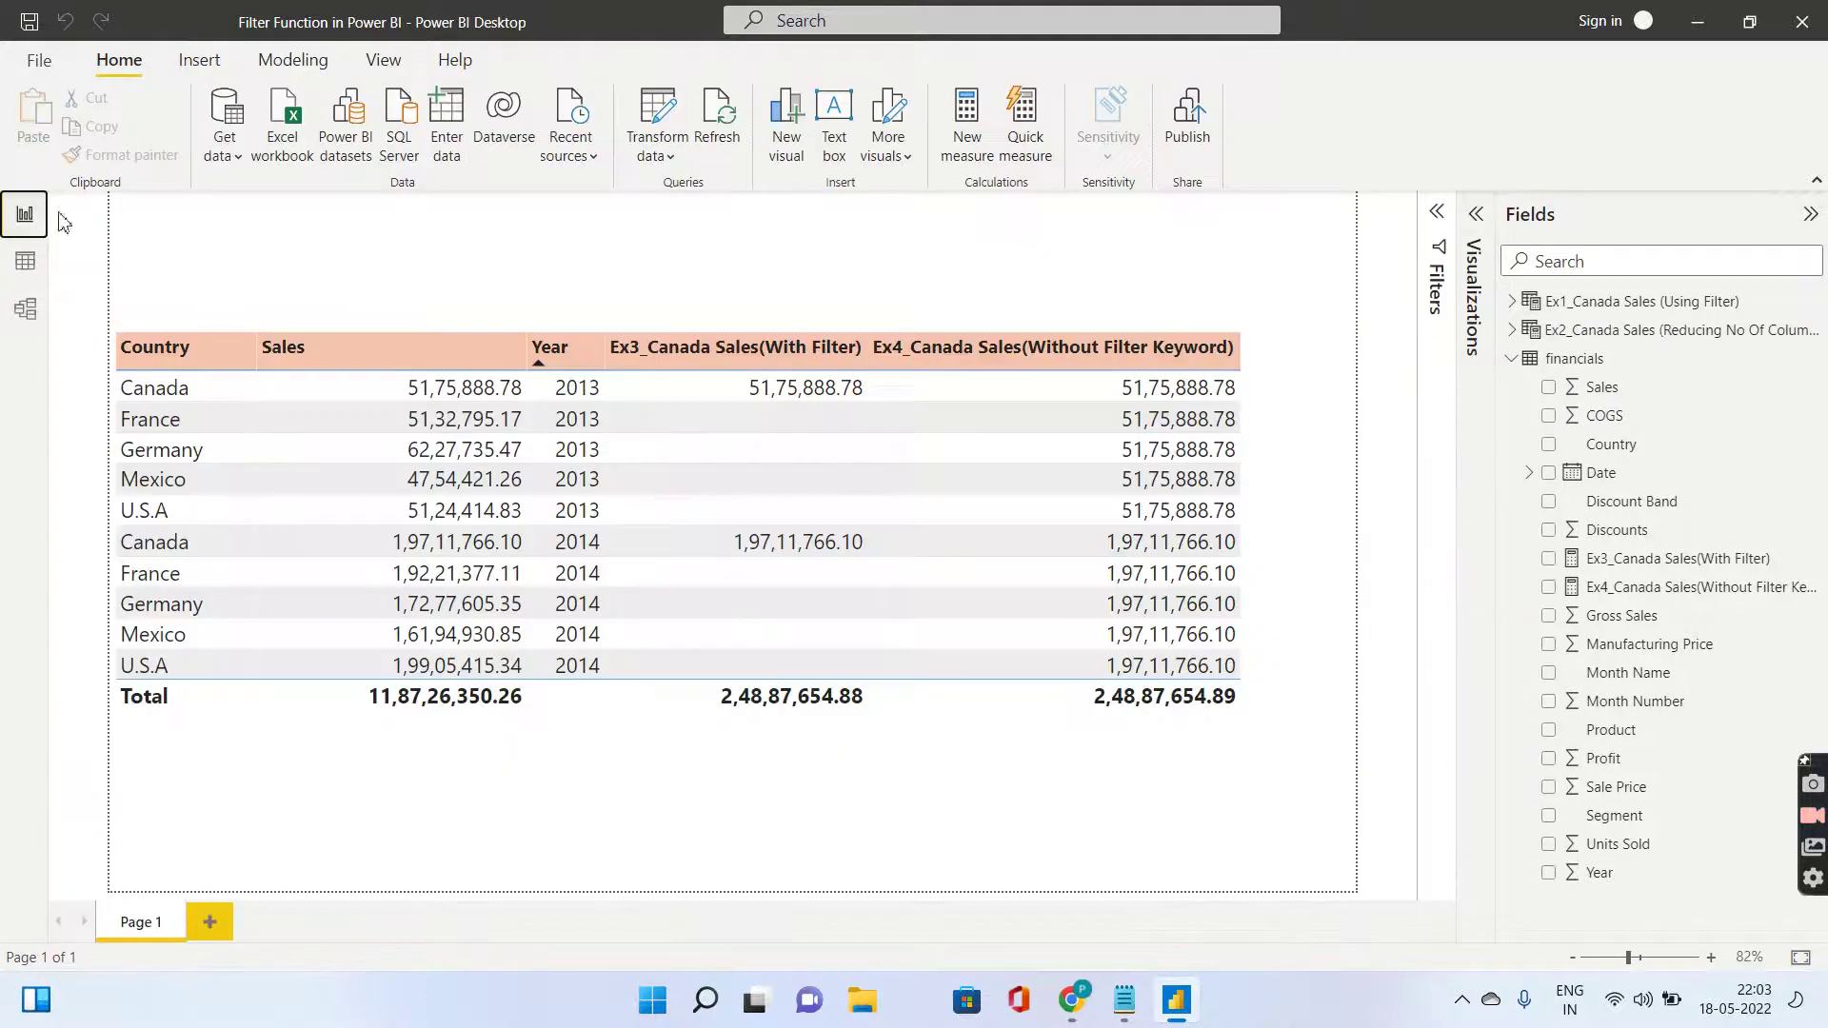
{"action": "left_click", "coordinate": [1607, 568]}
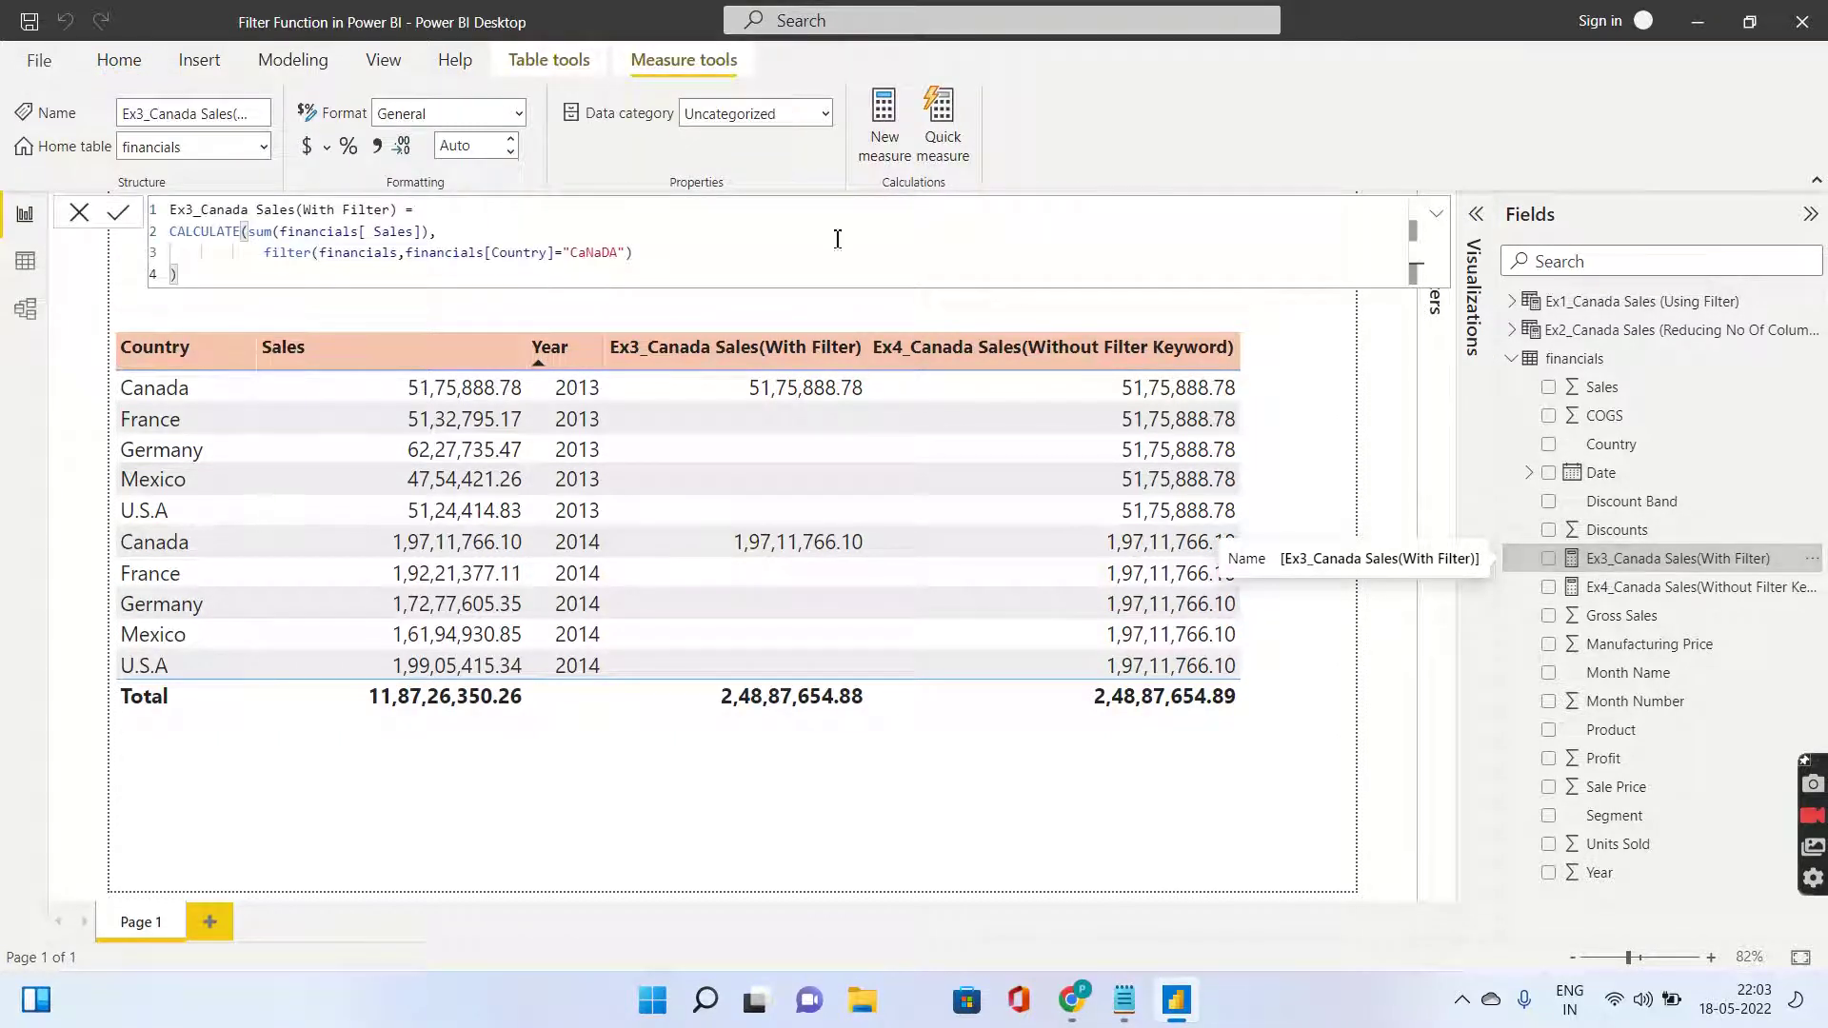
{"action": "left_click", "coordinate": [518, 225]}
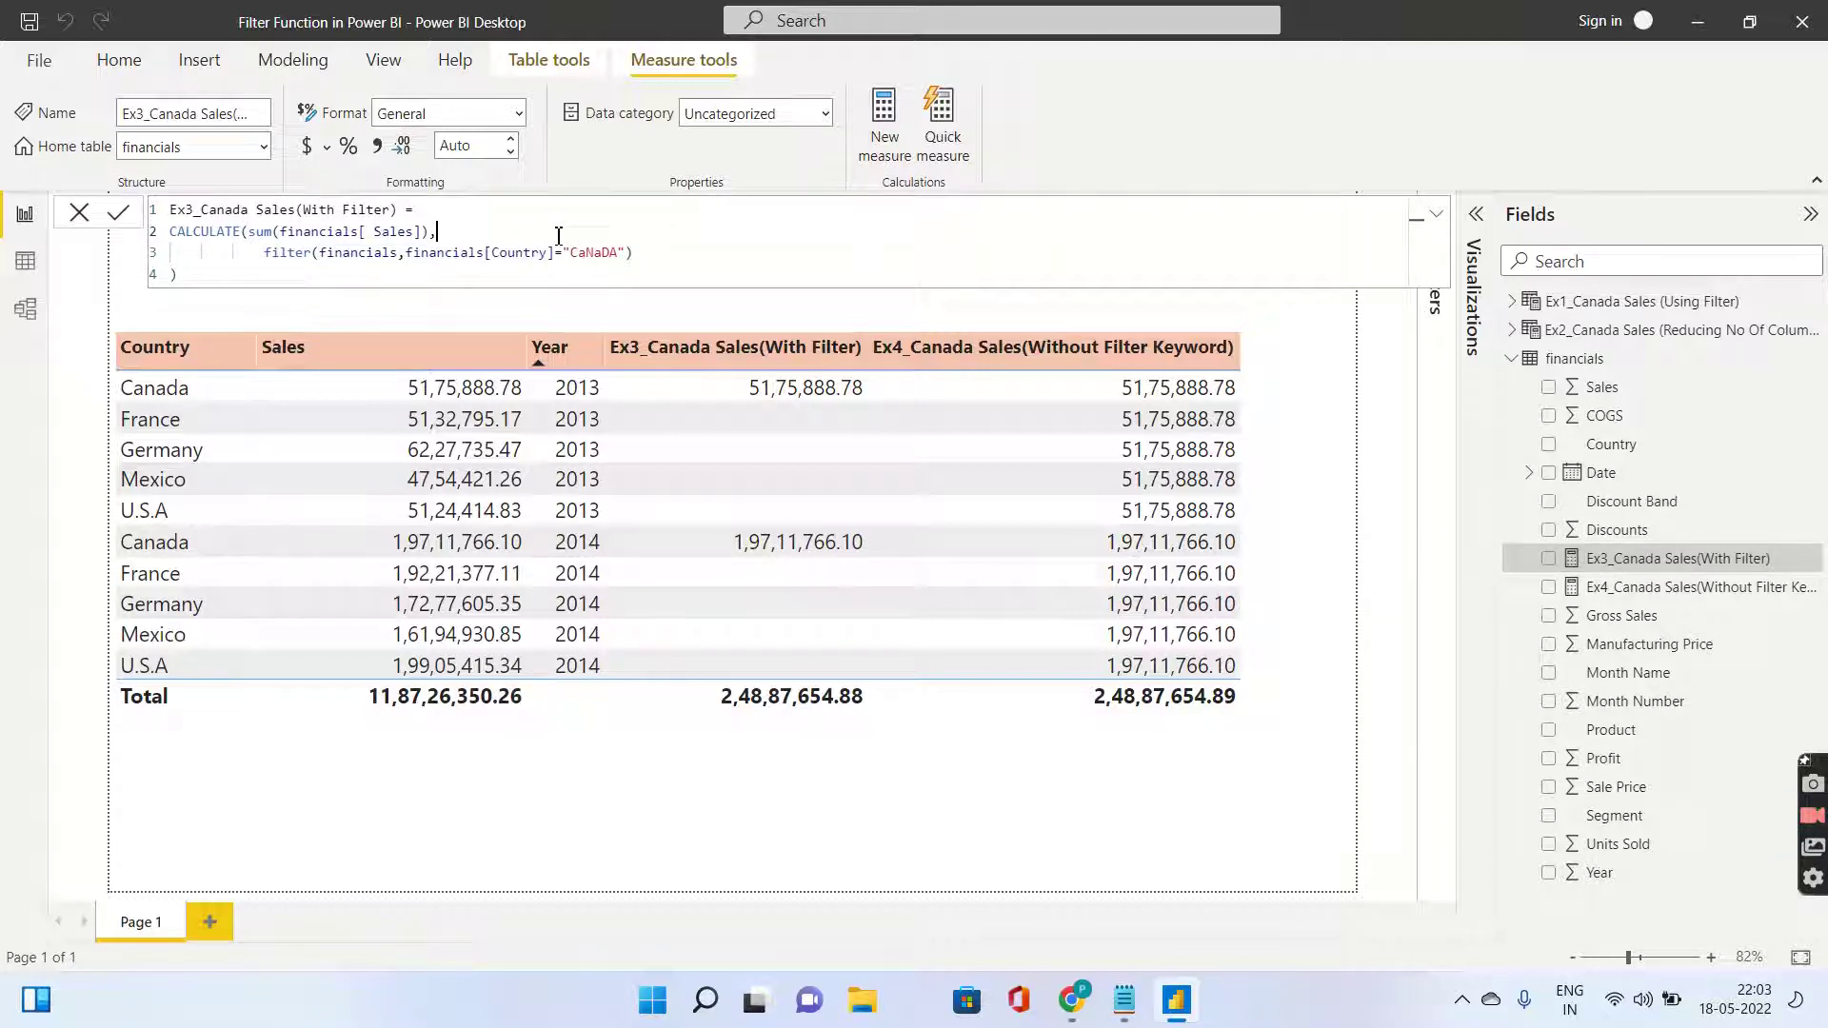
{"action": "scroll", "coordinate": [559, 236], "scroll_direction": "up", "scroll_amount": 1}
{"action": "scroll", "coordinate": [559, 236], "scroll_direction": "up", "scroll_amount": 3}
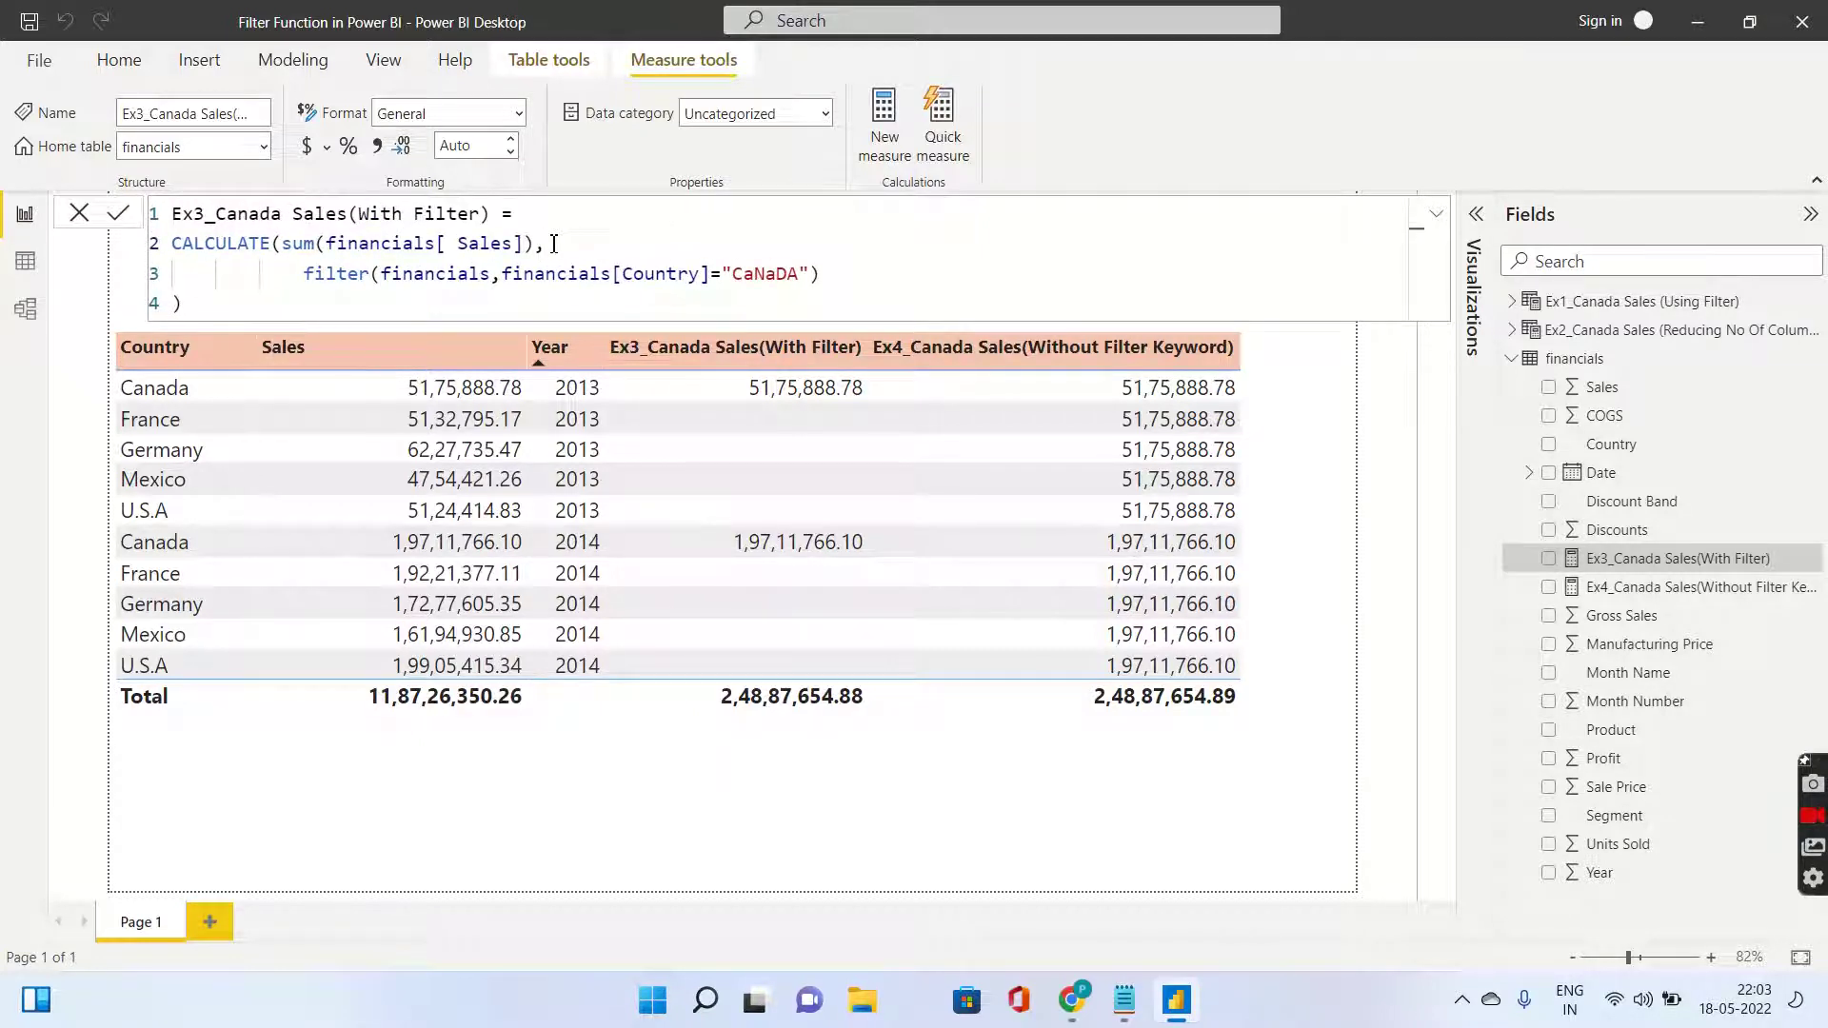
{"action": "scroll", "coordinate": [554, 243], "scroll_direction": "up", "scroll_amount": 1}
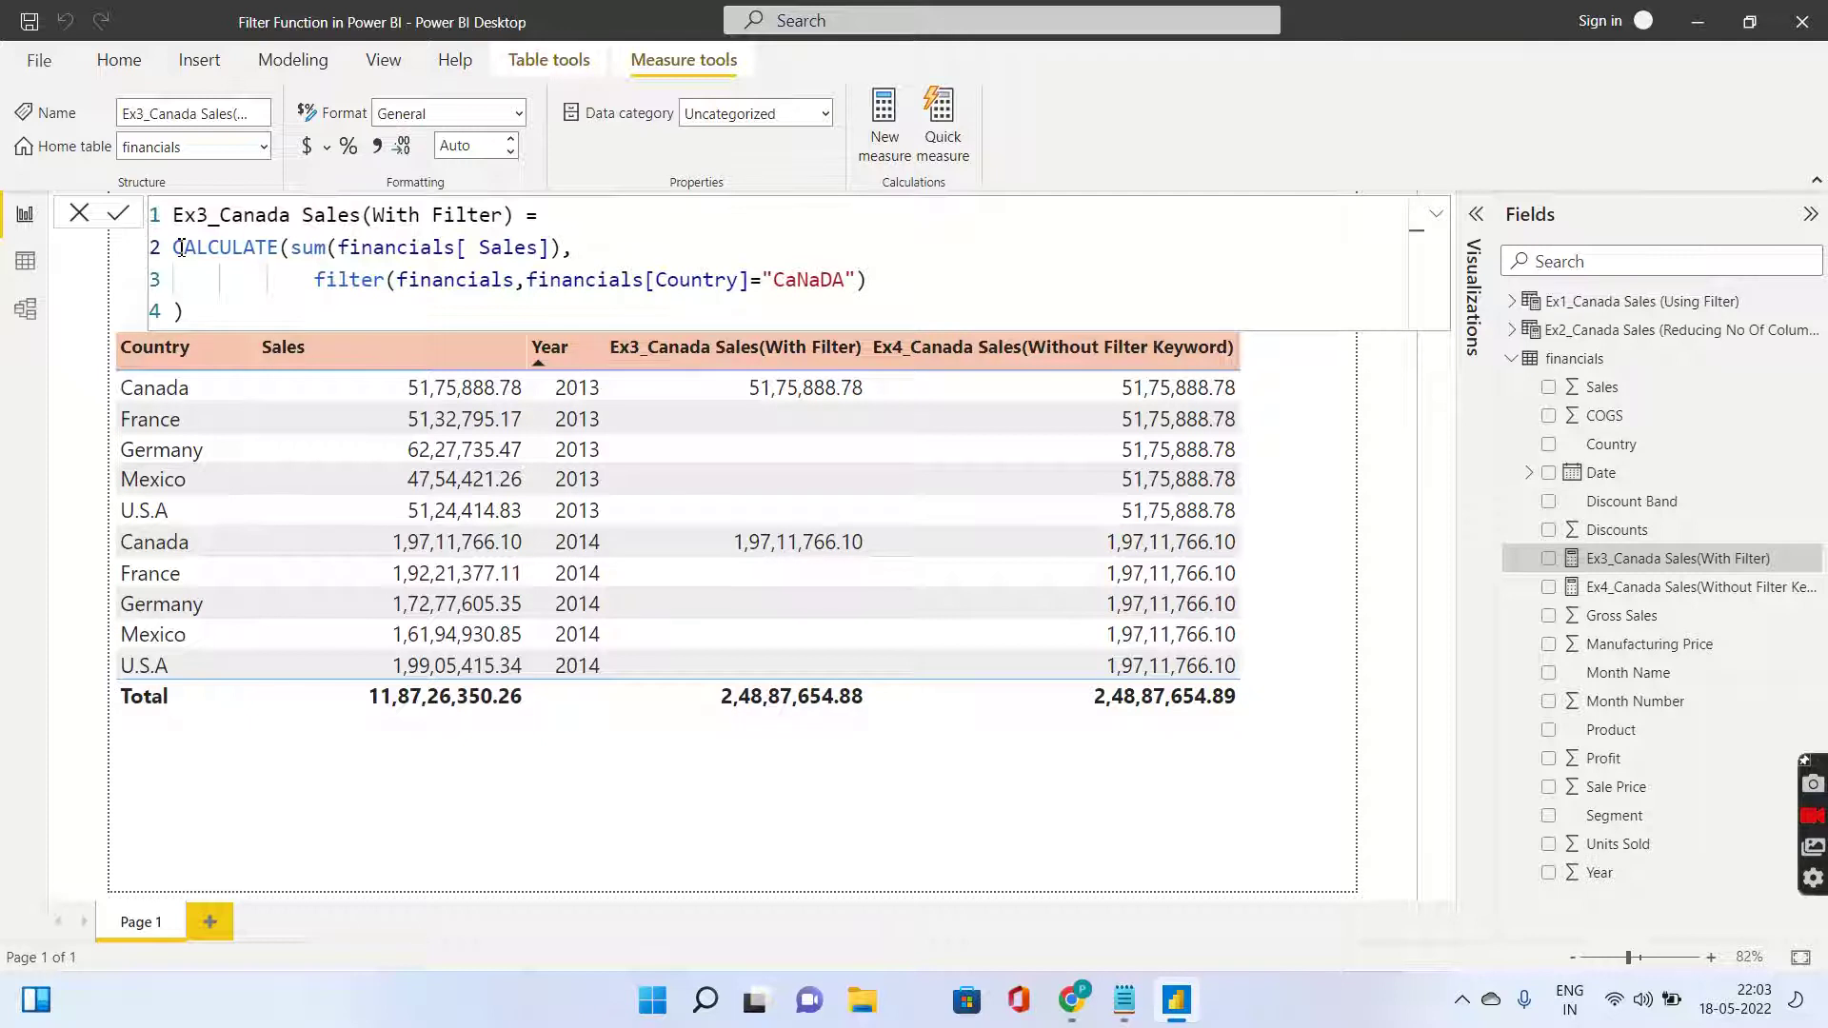
Examine the sum(financials[ Sales]) expression and the filter argument inside the Ex3 measure's CALCULATE function.
{"action": "left_click", "coordinate": [294, 249]}
{"action": "left_click_drag", "start_coordinate": [323, 249], "coordinate": [564, 249]}
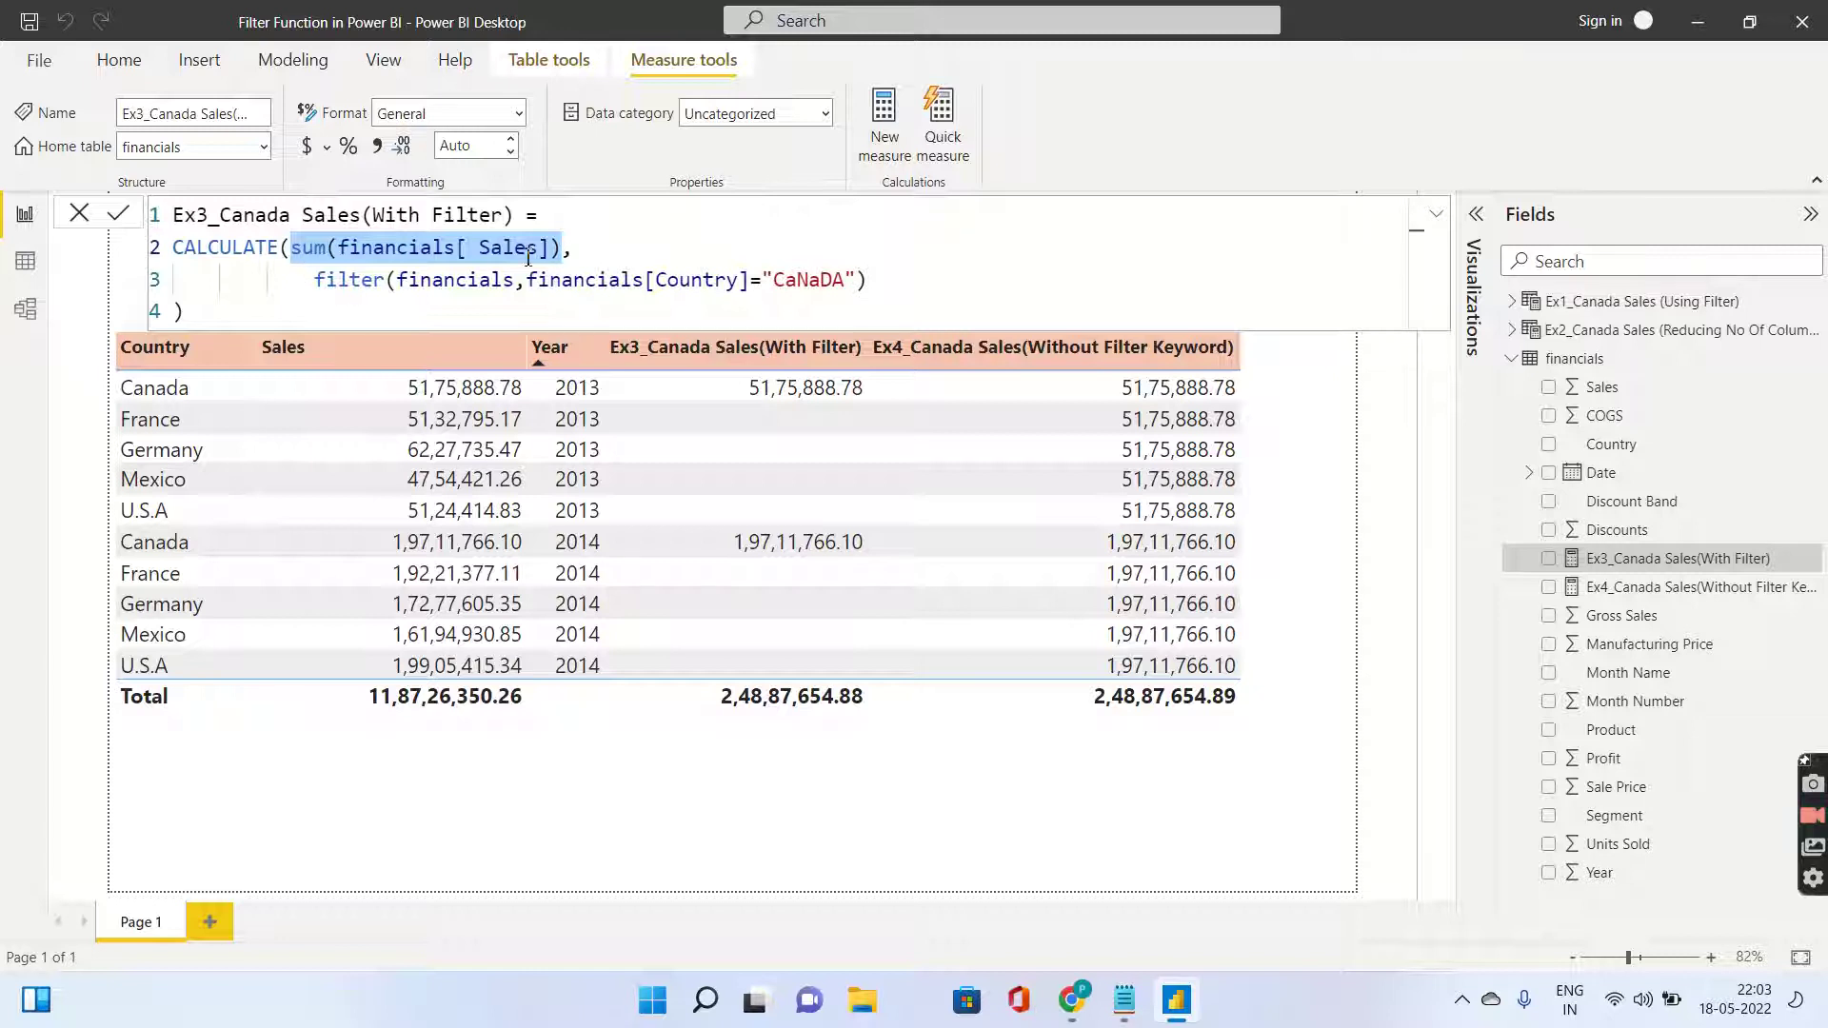
{"action": "left_click", "coordinate": [396, 283]}
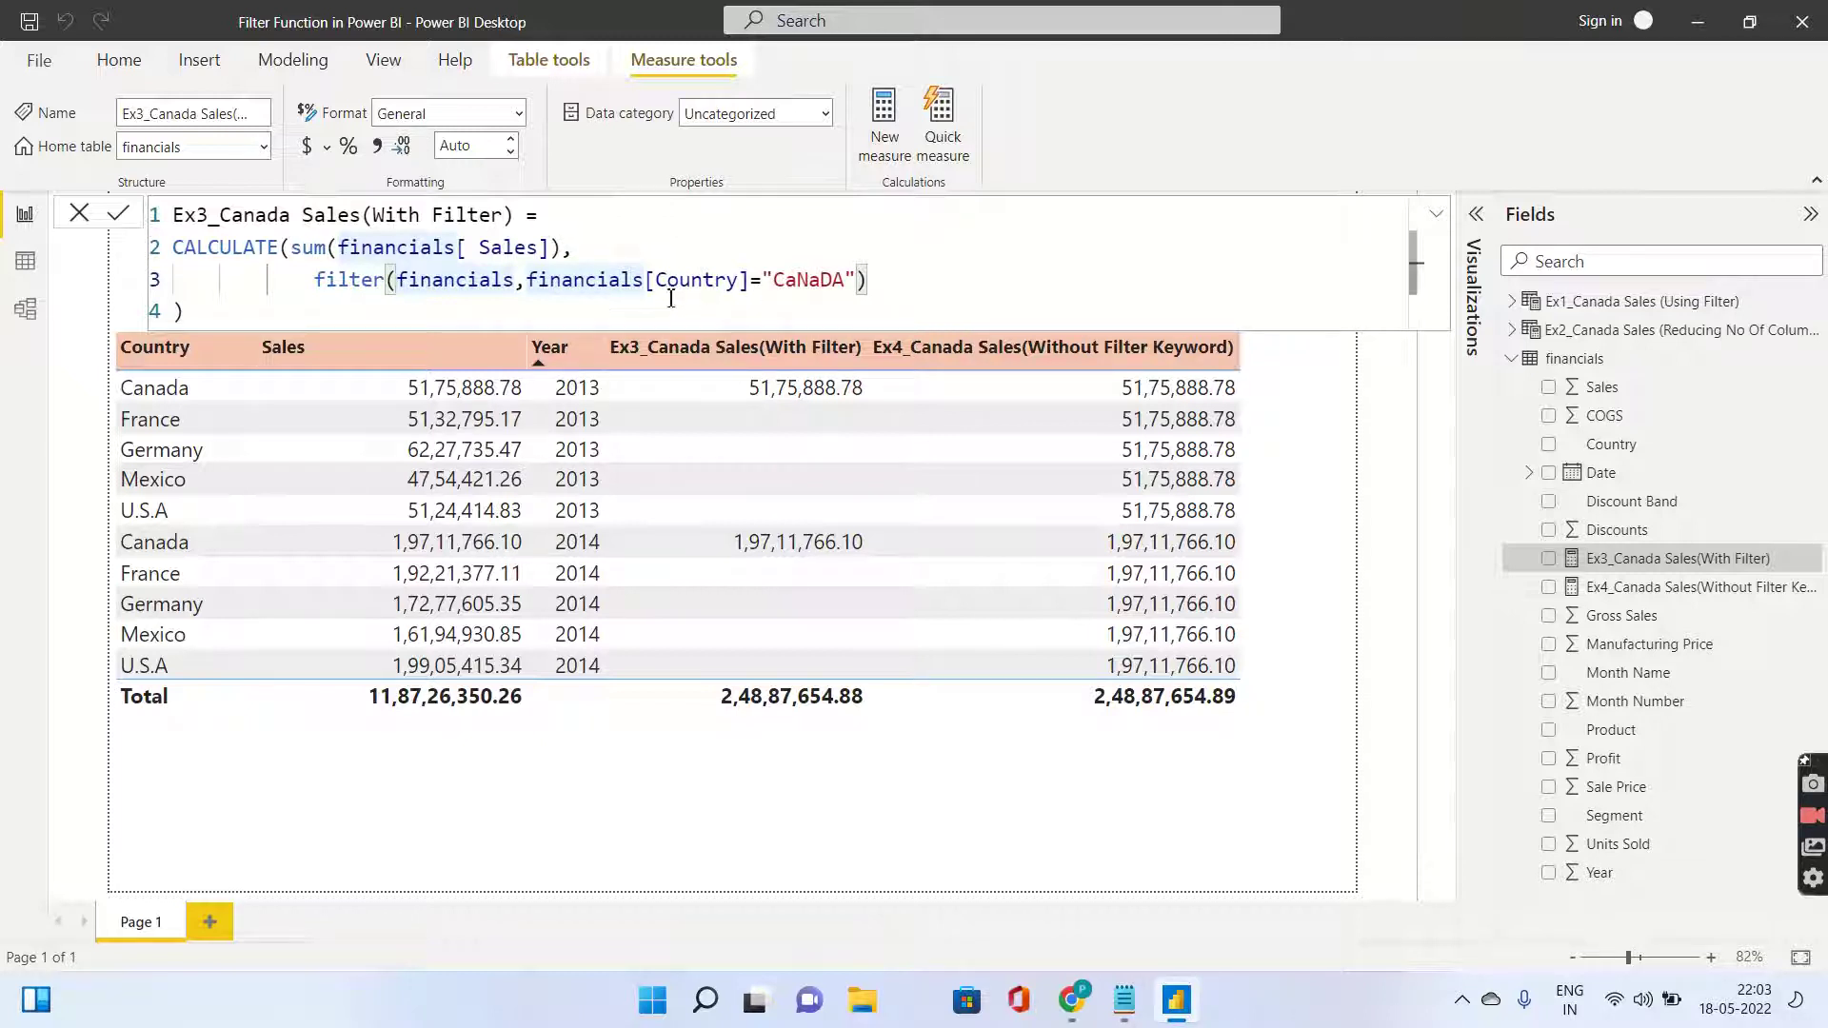
Look at the Ex1 Canada Sales table's data, return to the report page, and examine the filter argument in the Ex3 measure's formula.
{"action": "left_click", "coordinate": [25, 263]}
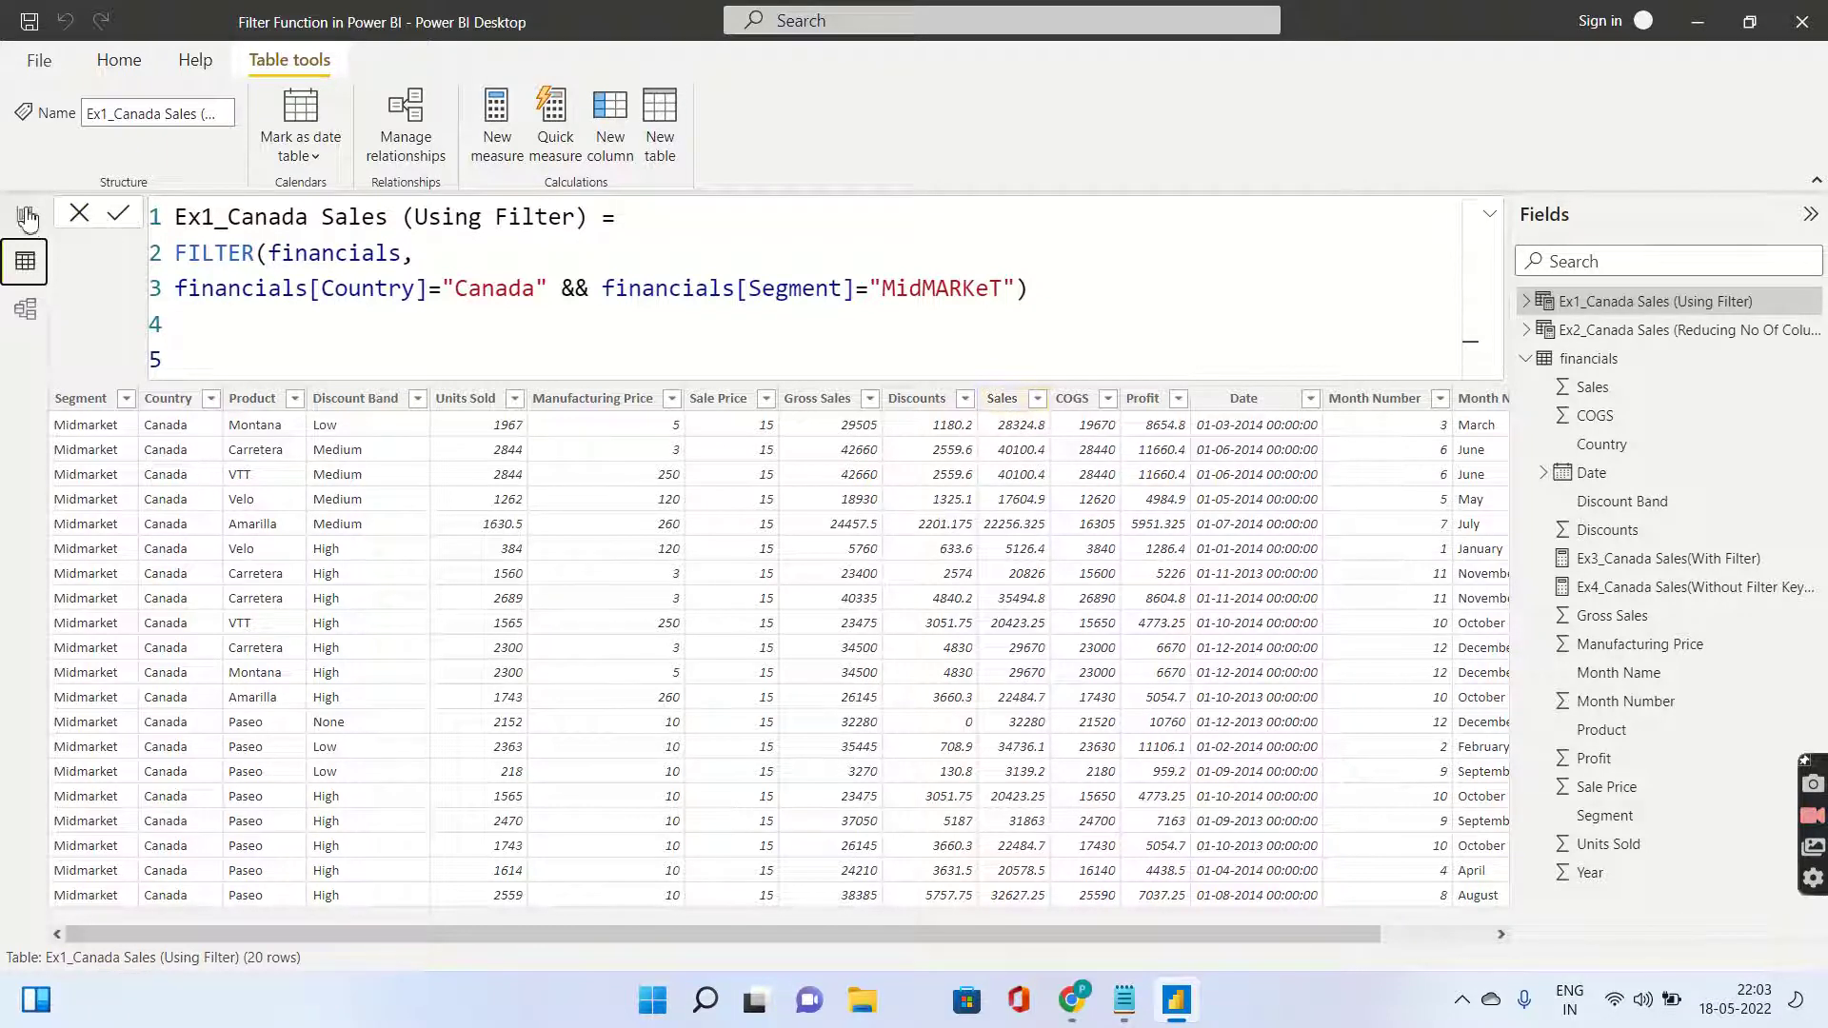
{"action": "left_click", "coordinate": [24, 215]}
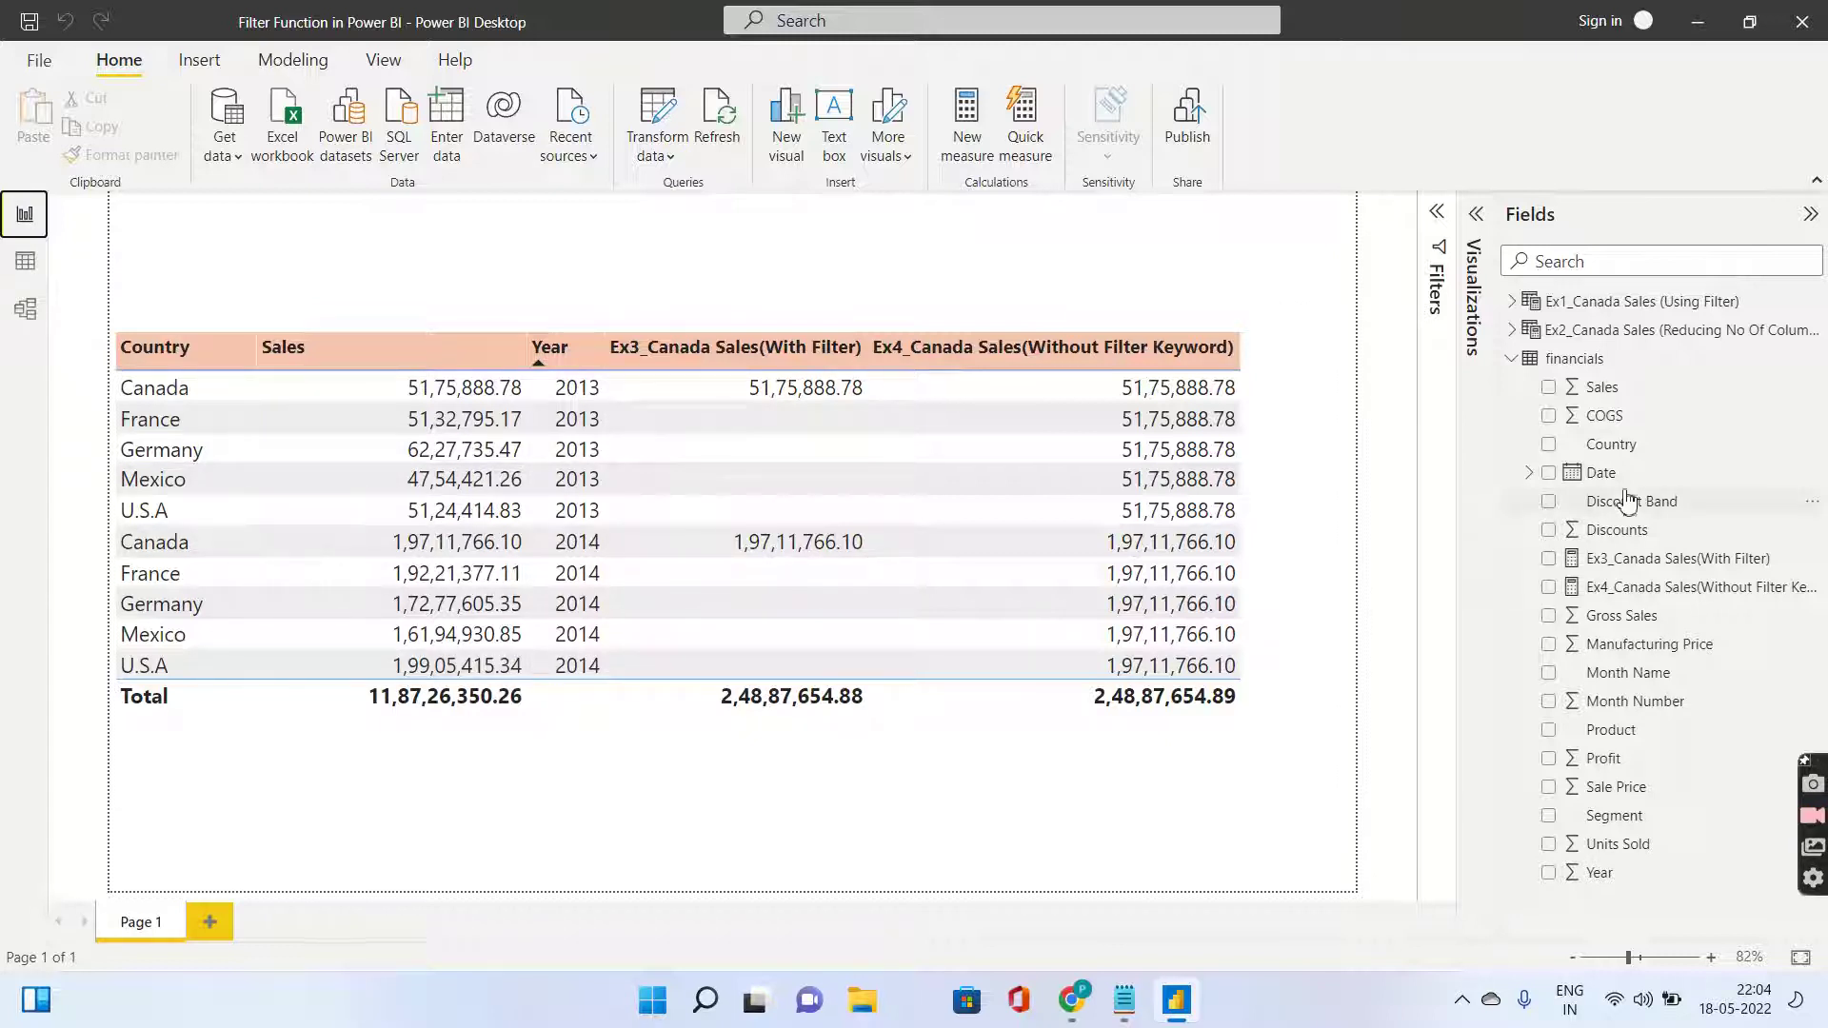
{"action": "left_click", "coordinate": [1618, 564]}
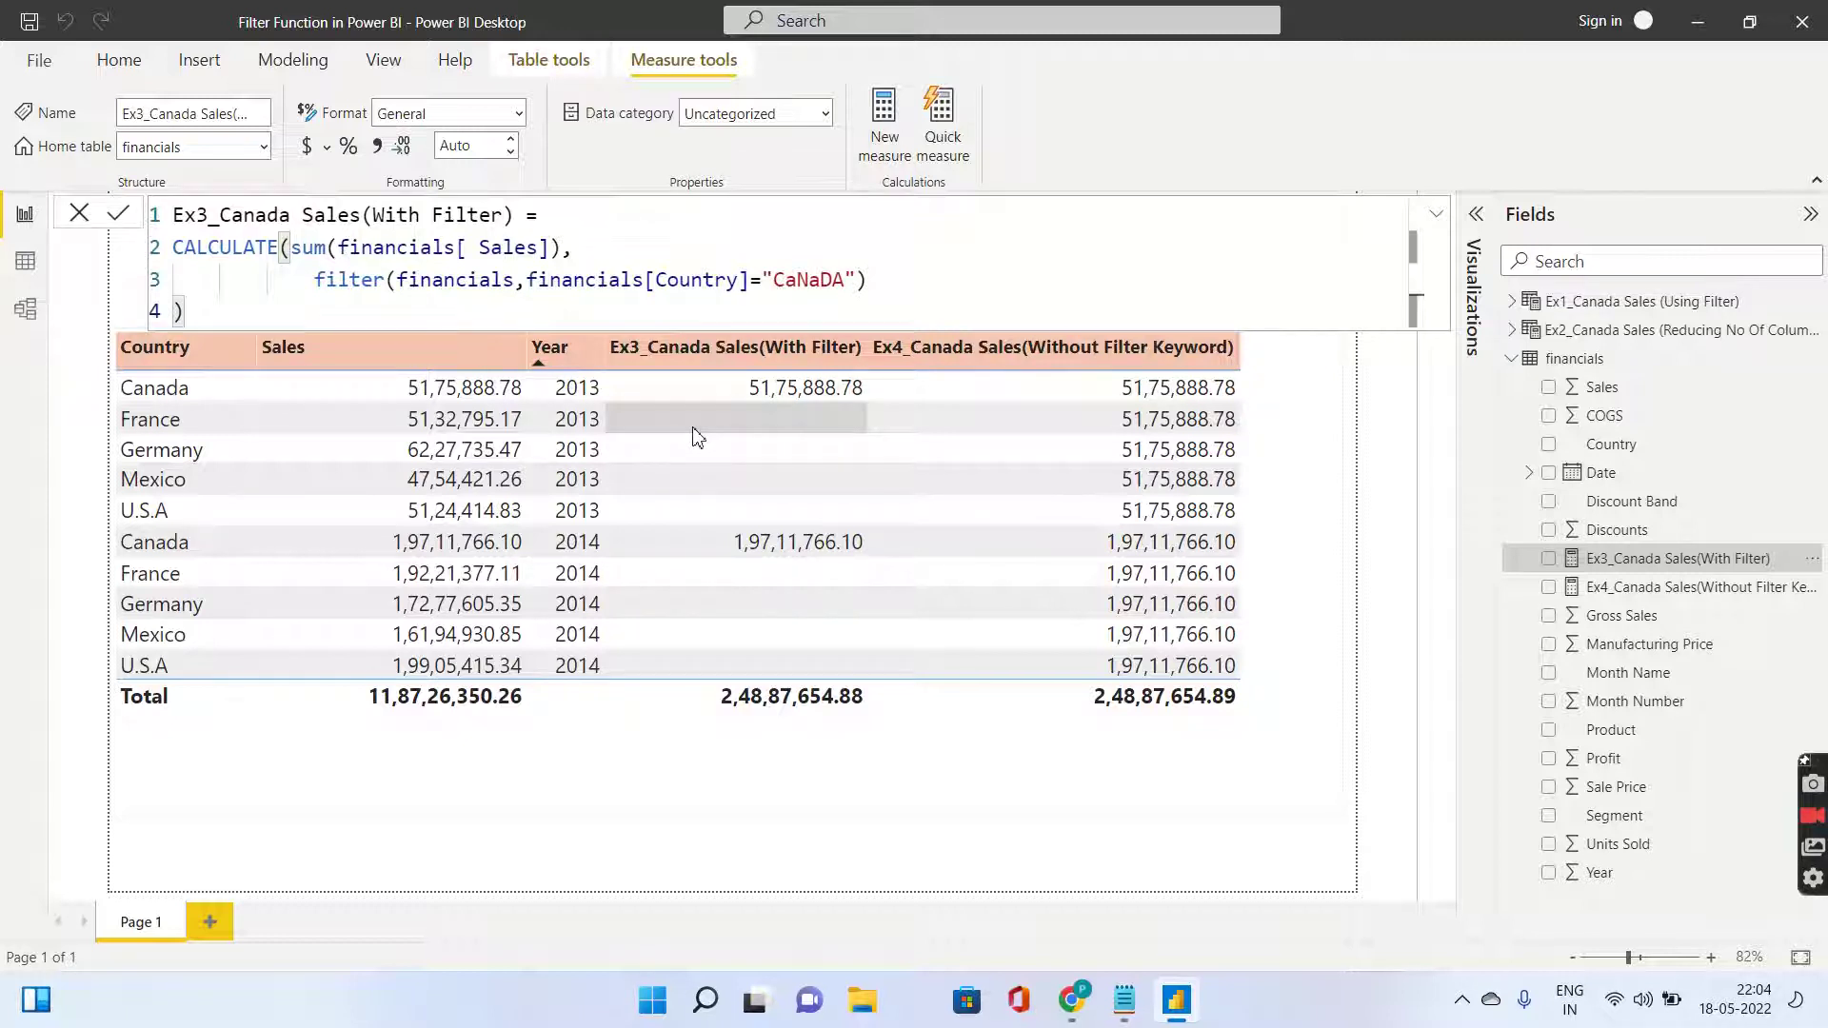
{"action": "left_click", "coordinate": [318, 282]}
{"action": "left_click_drag", "start_coordinate": [320, 285], "coordinate": [858, 286]}
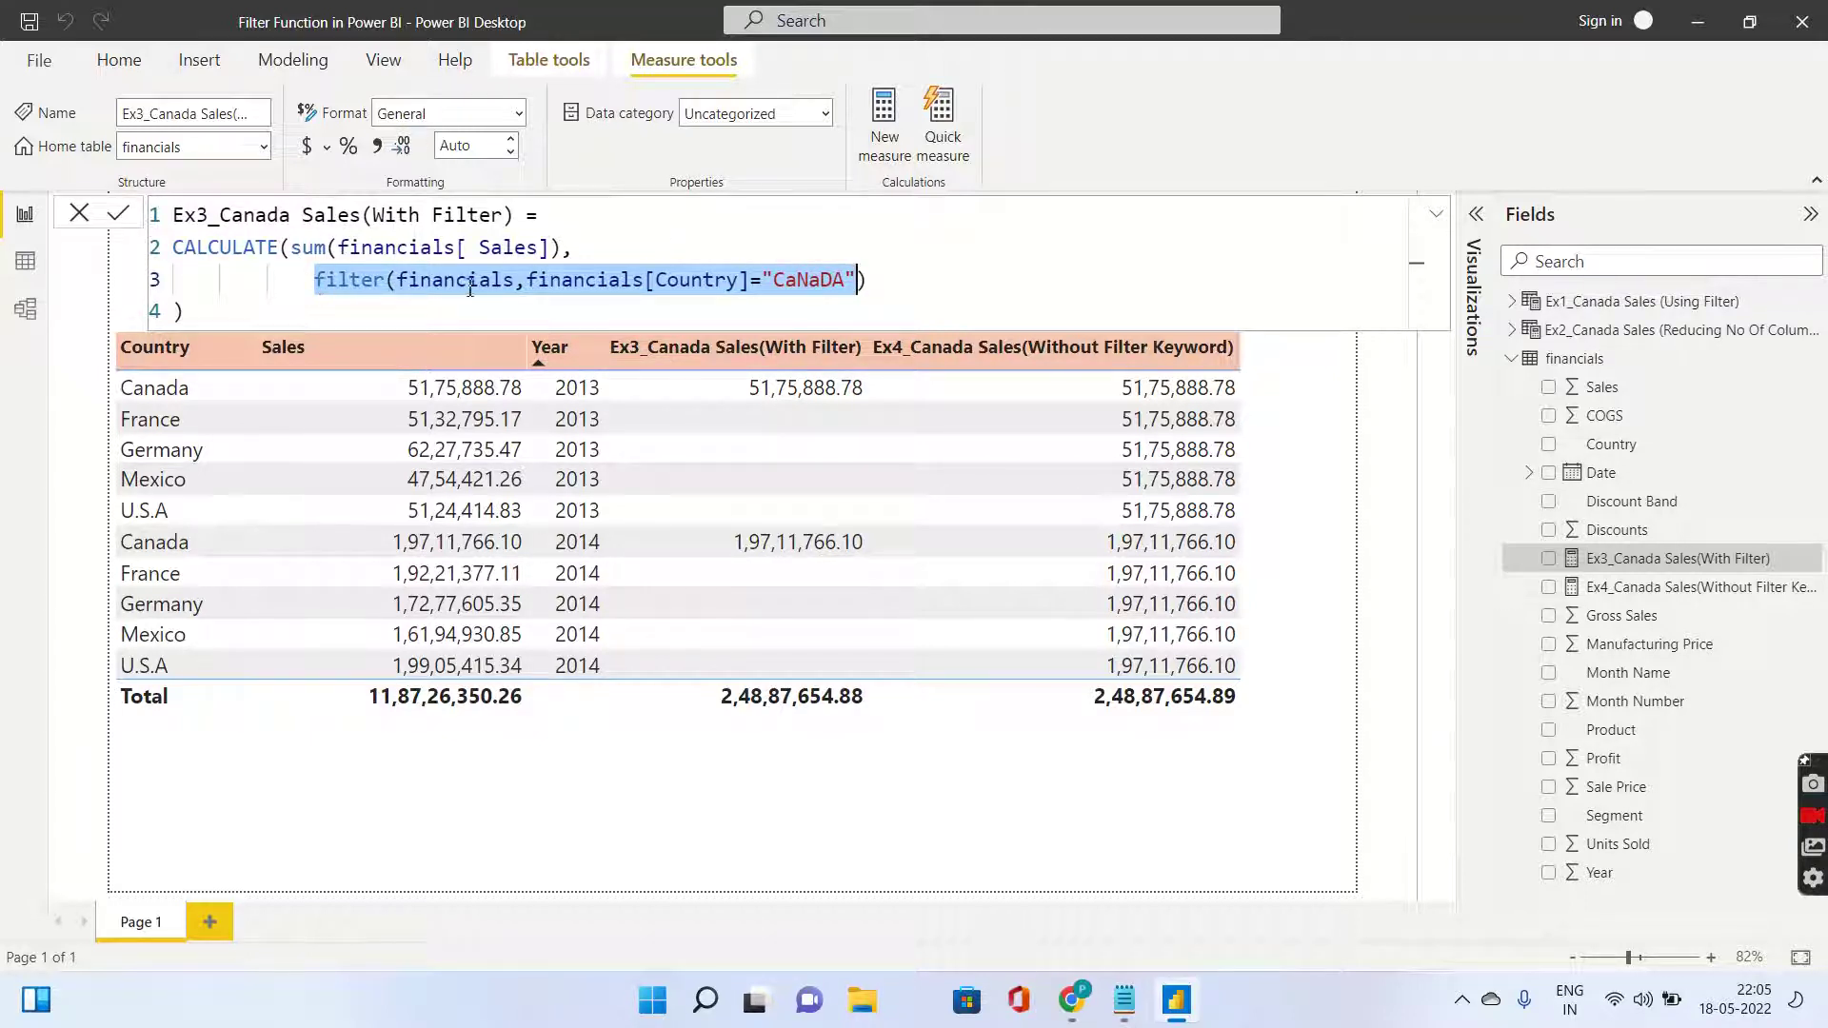
Compare the Ex4 measure's direct financials[Country]="CaNaDA" condition with the Ex3 measure's filter function by alternating between their formulas.
{"action": "left_click", "coordinate": [1650, 594]}
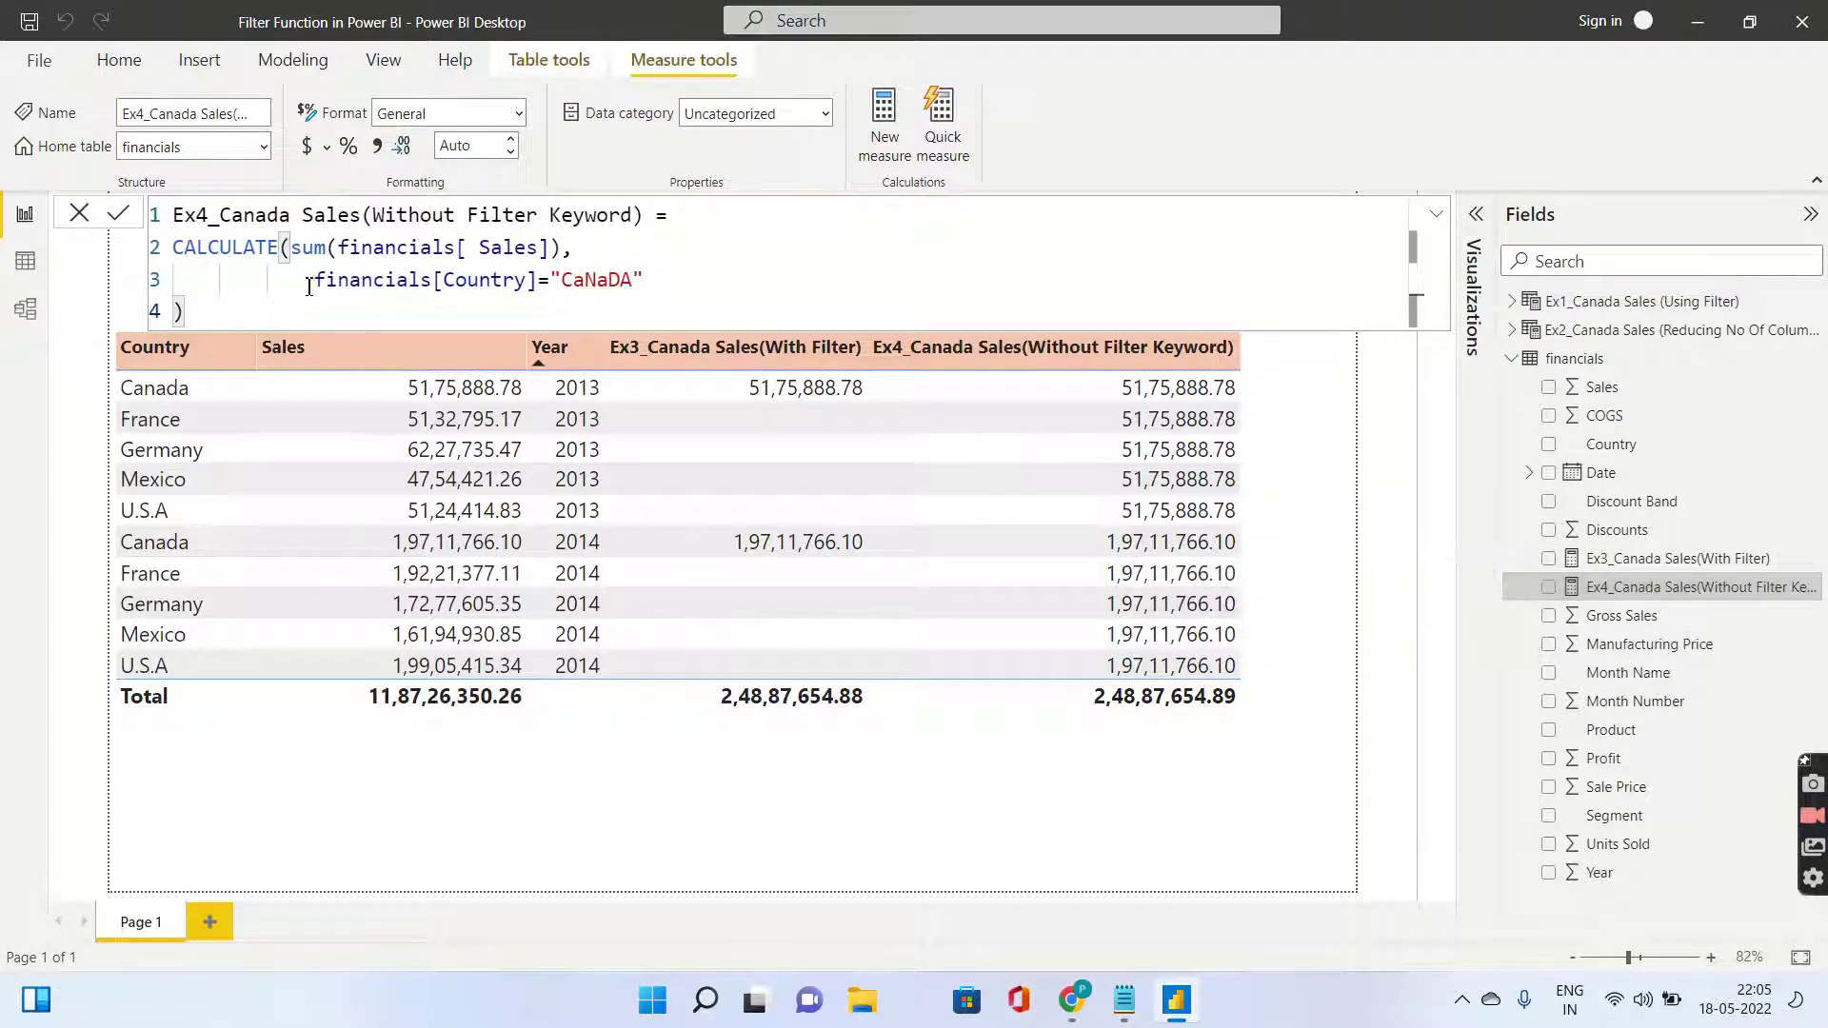
{"action": "left_click_drag", "start_coordinate": [310, 286], "coordinate": [655, 279]}
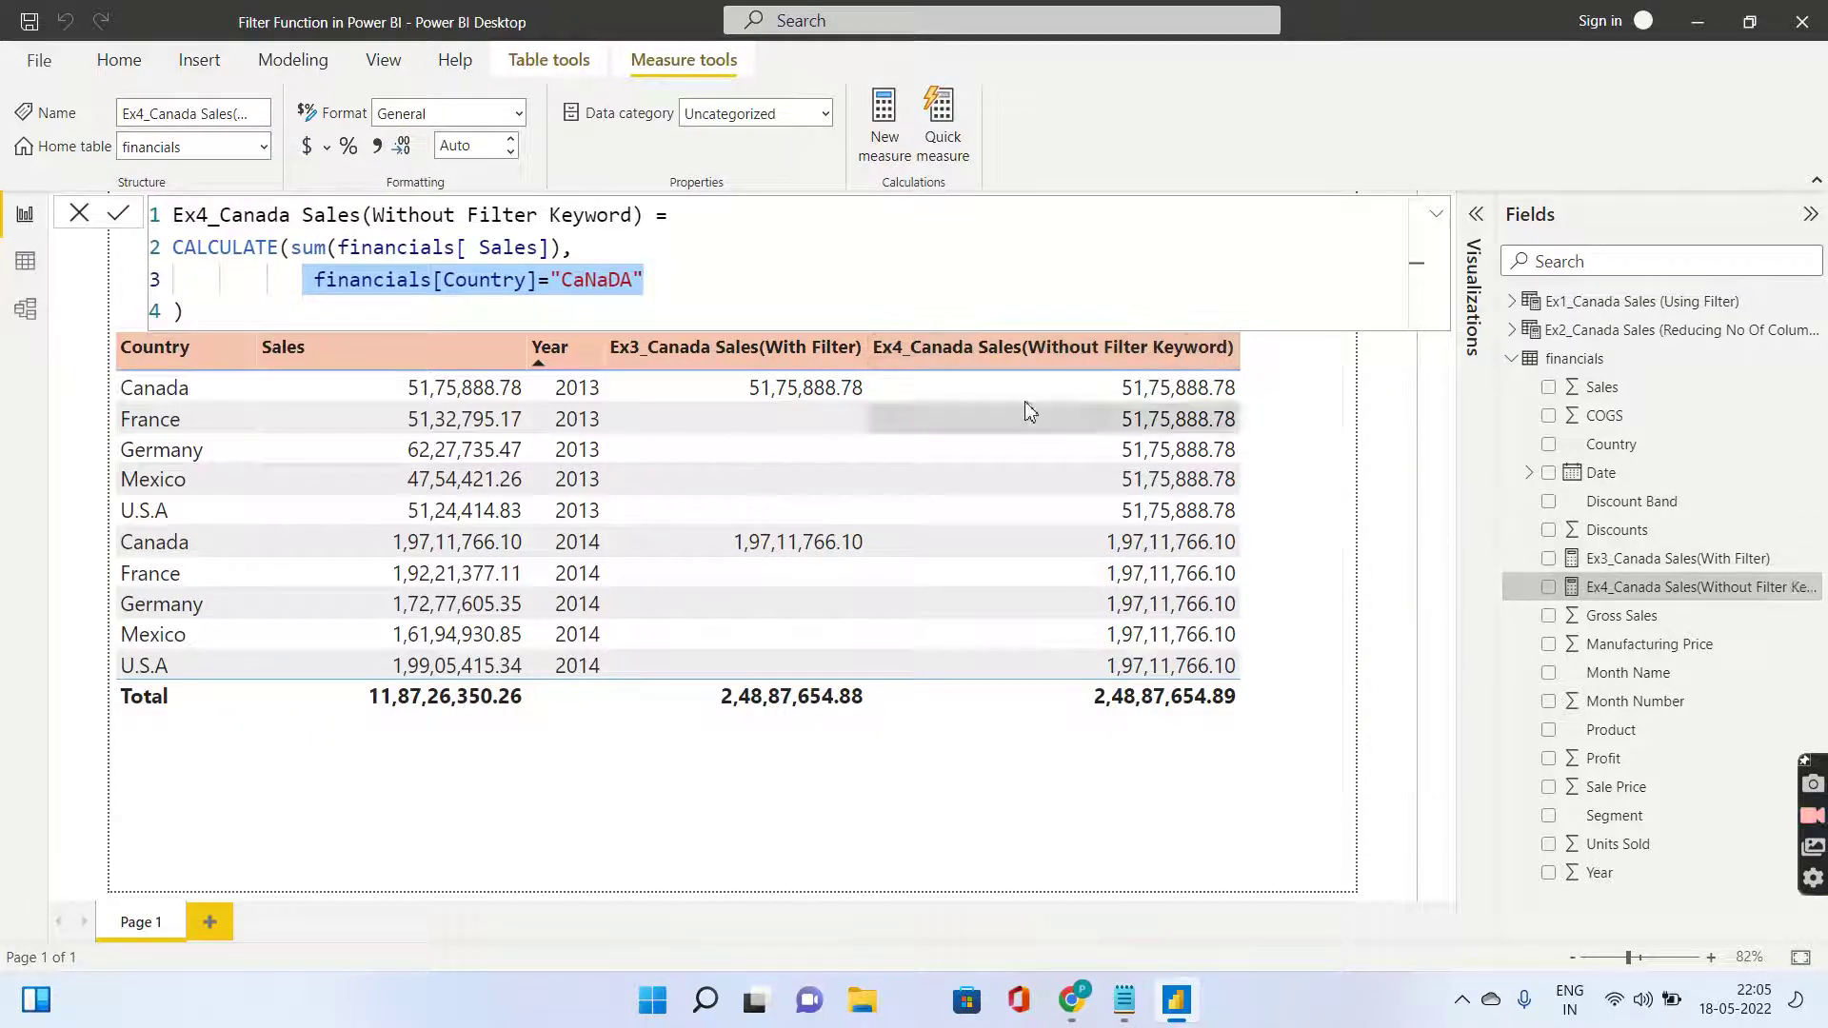
{"action": "left_click", "coordinate": [1619, 559]}
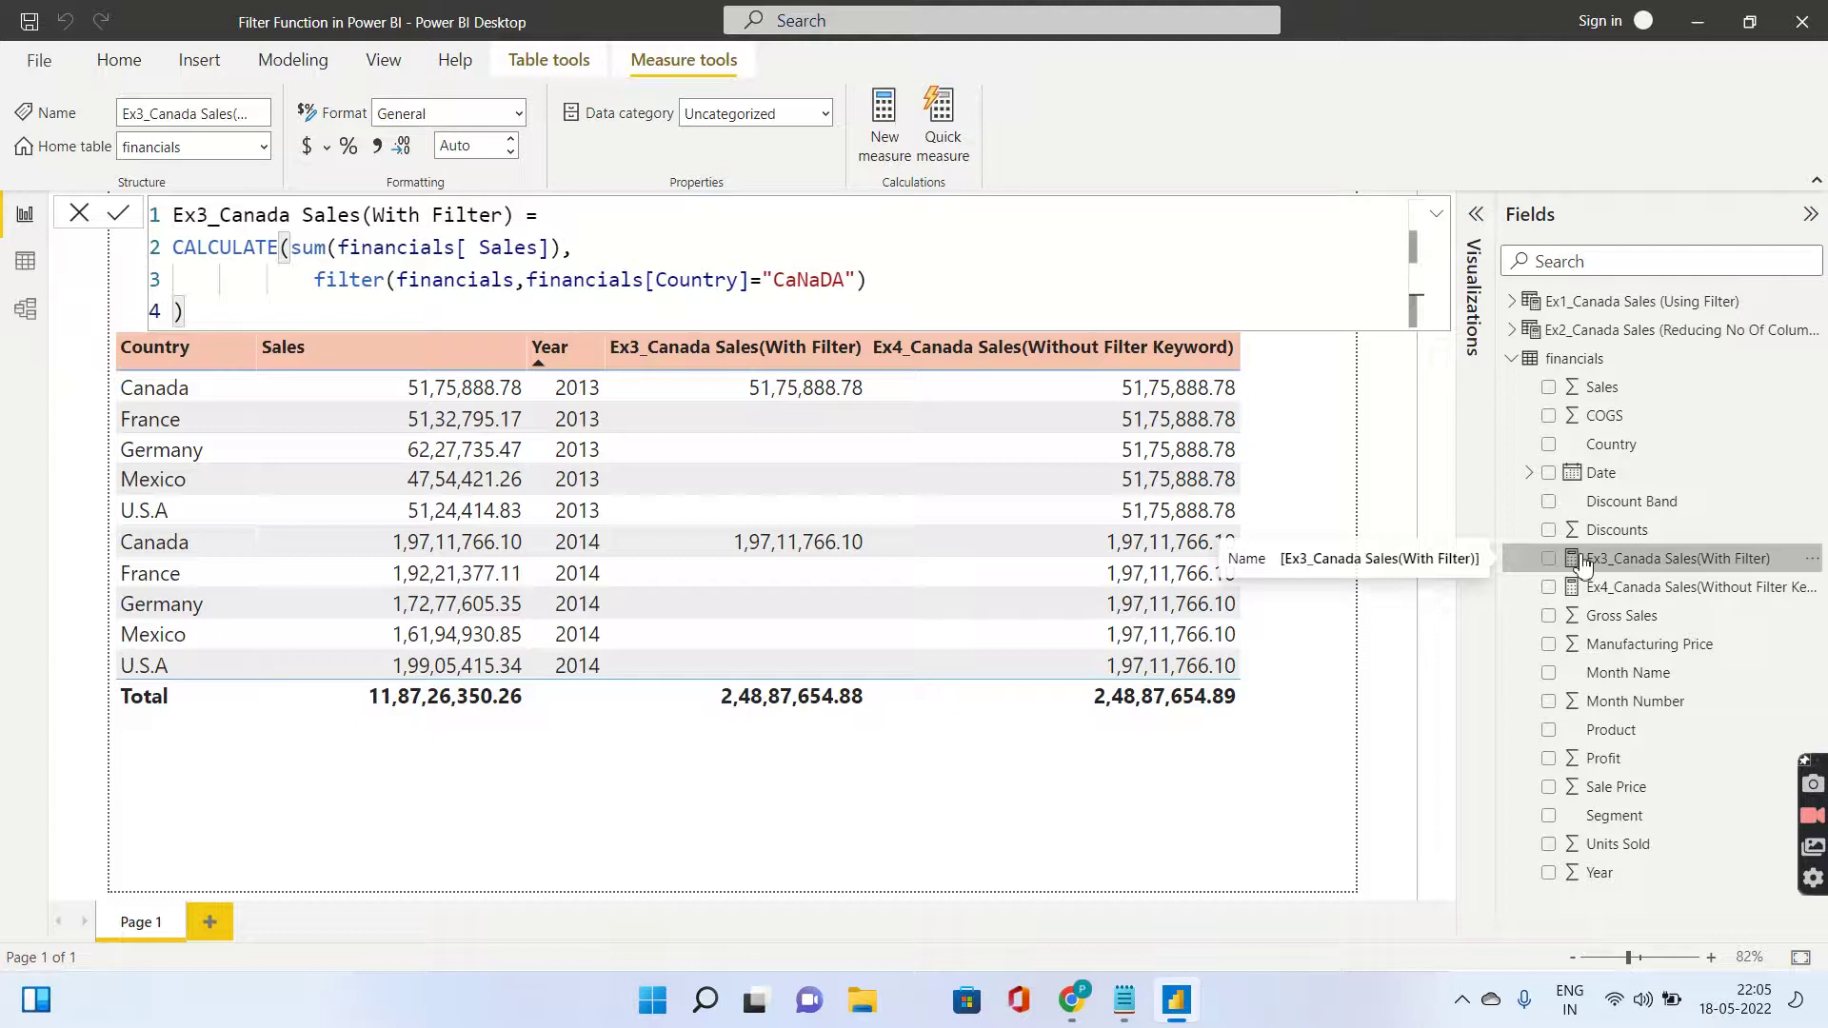
{"action": "double_click", "coordinate": [348, 284]}
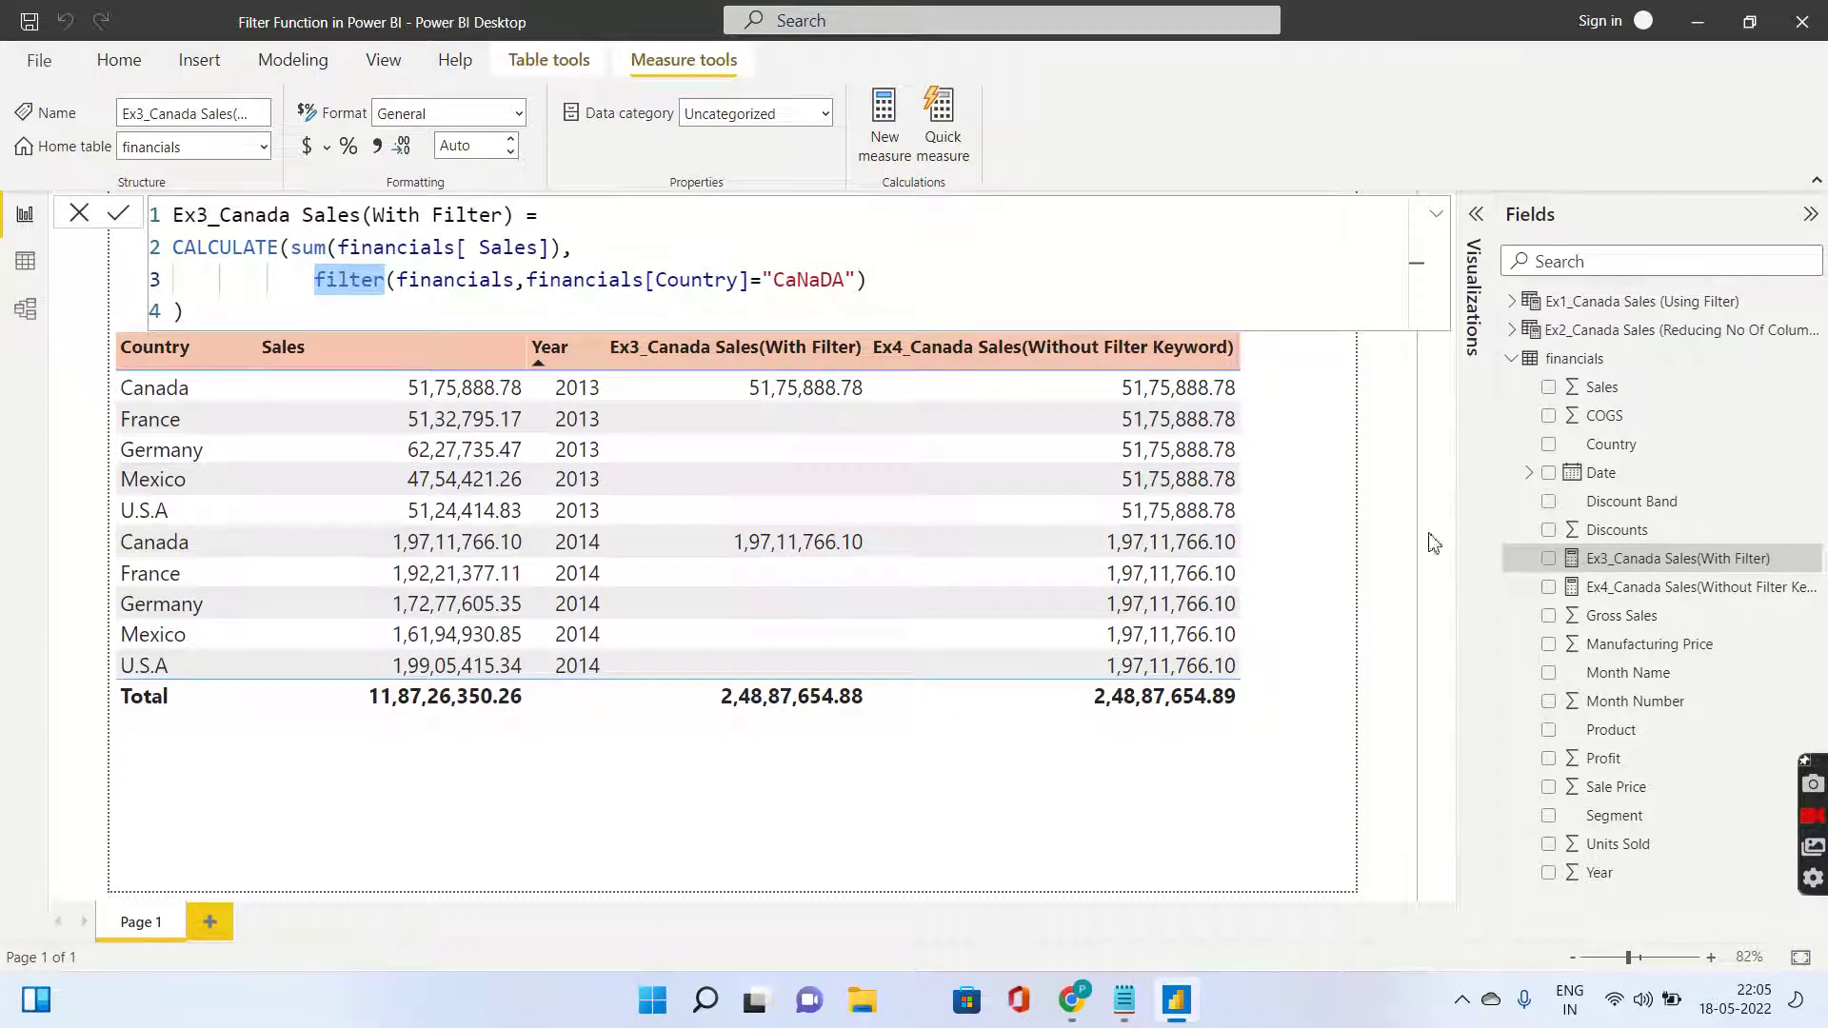
{"action": "left_click", "coordinate": [1636, 592]}
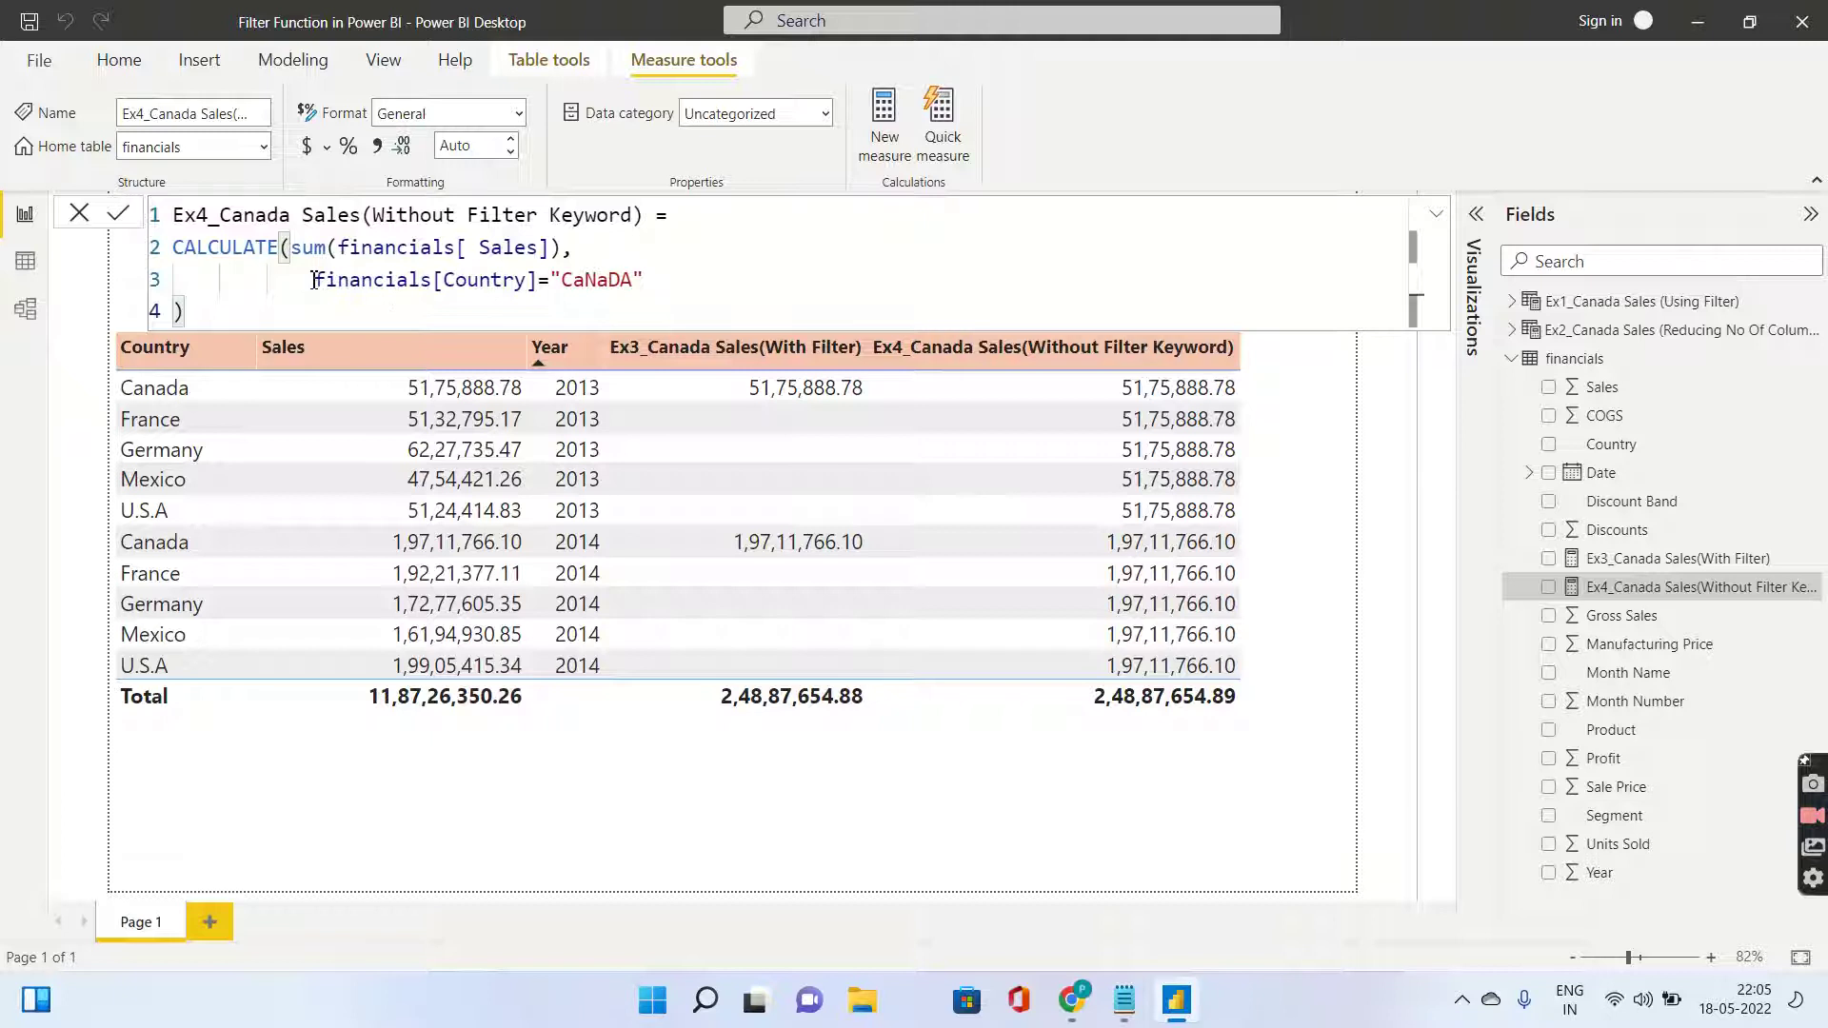
{"action": "left_click_drag", "start_coordinate": [317, 281], "coordinate": [655, 281]}
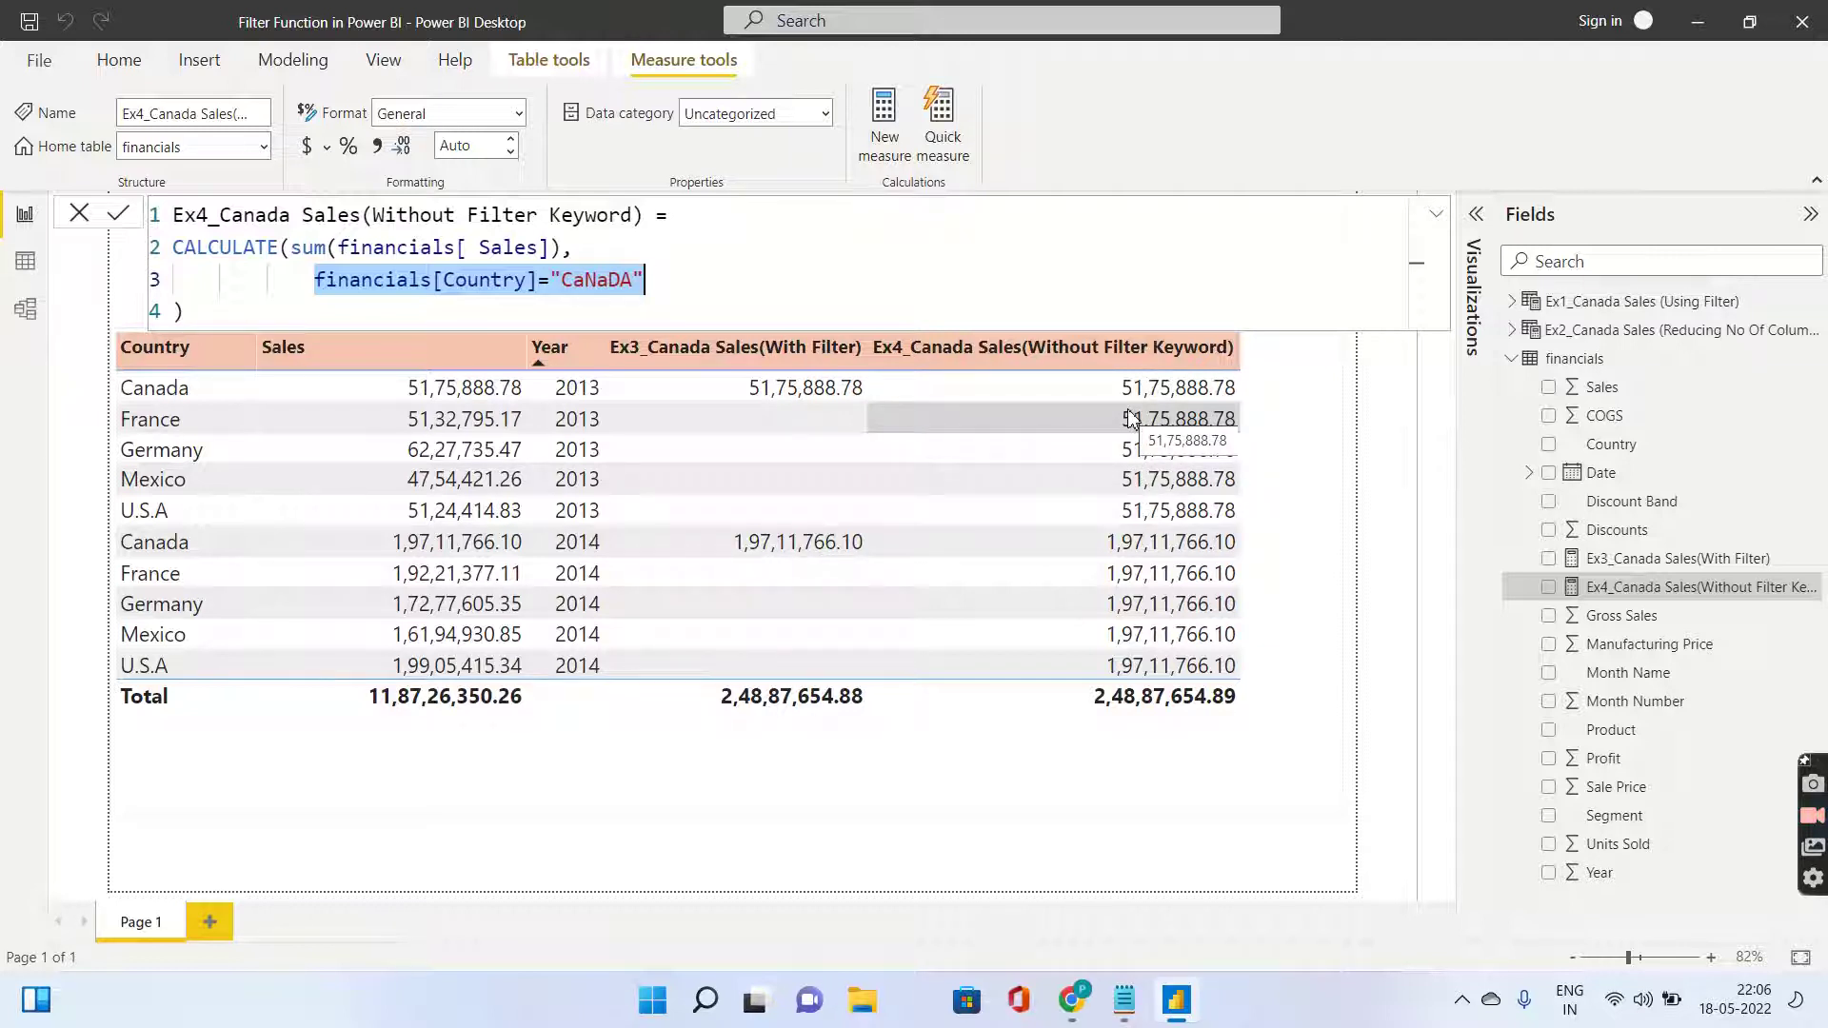
{"action": "left_click", "coordinate": [1669, 570]}
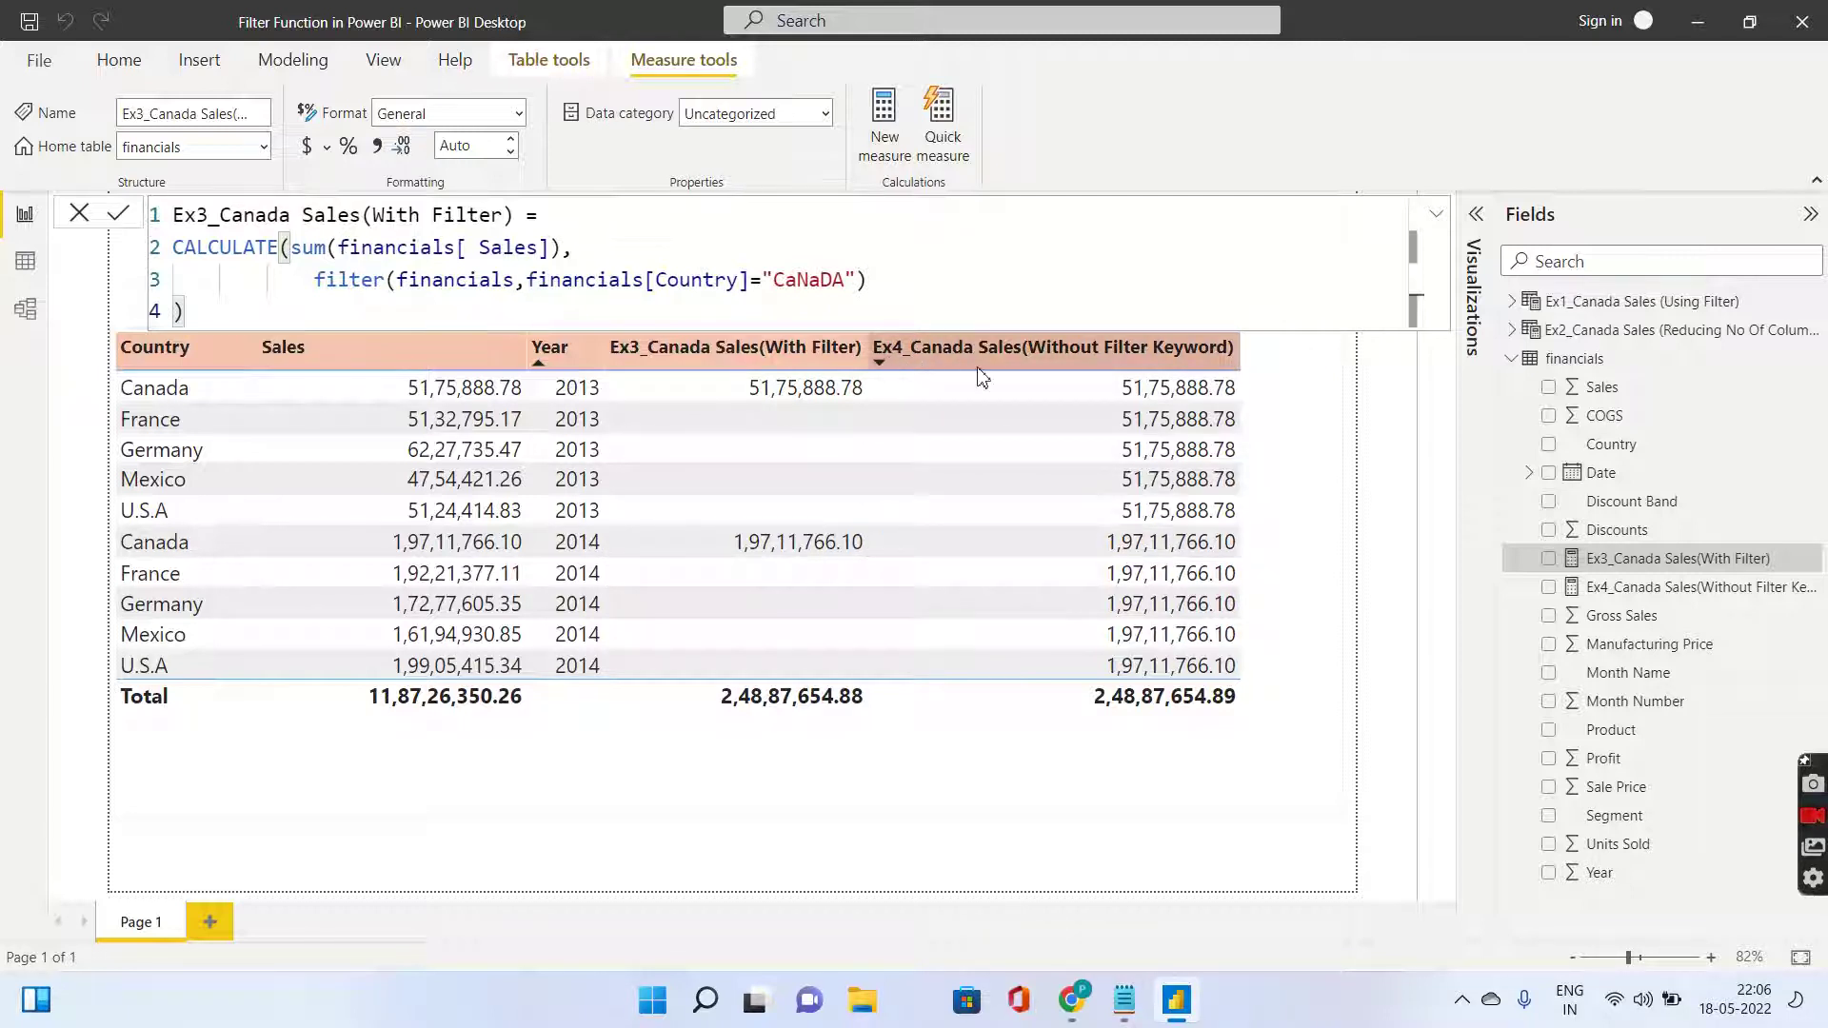
{"action": "left_click", "coordinate": [1626, 590]}
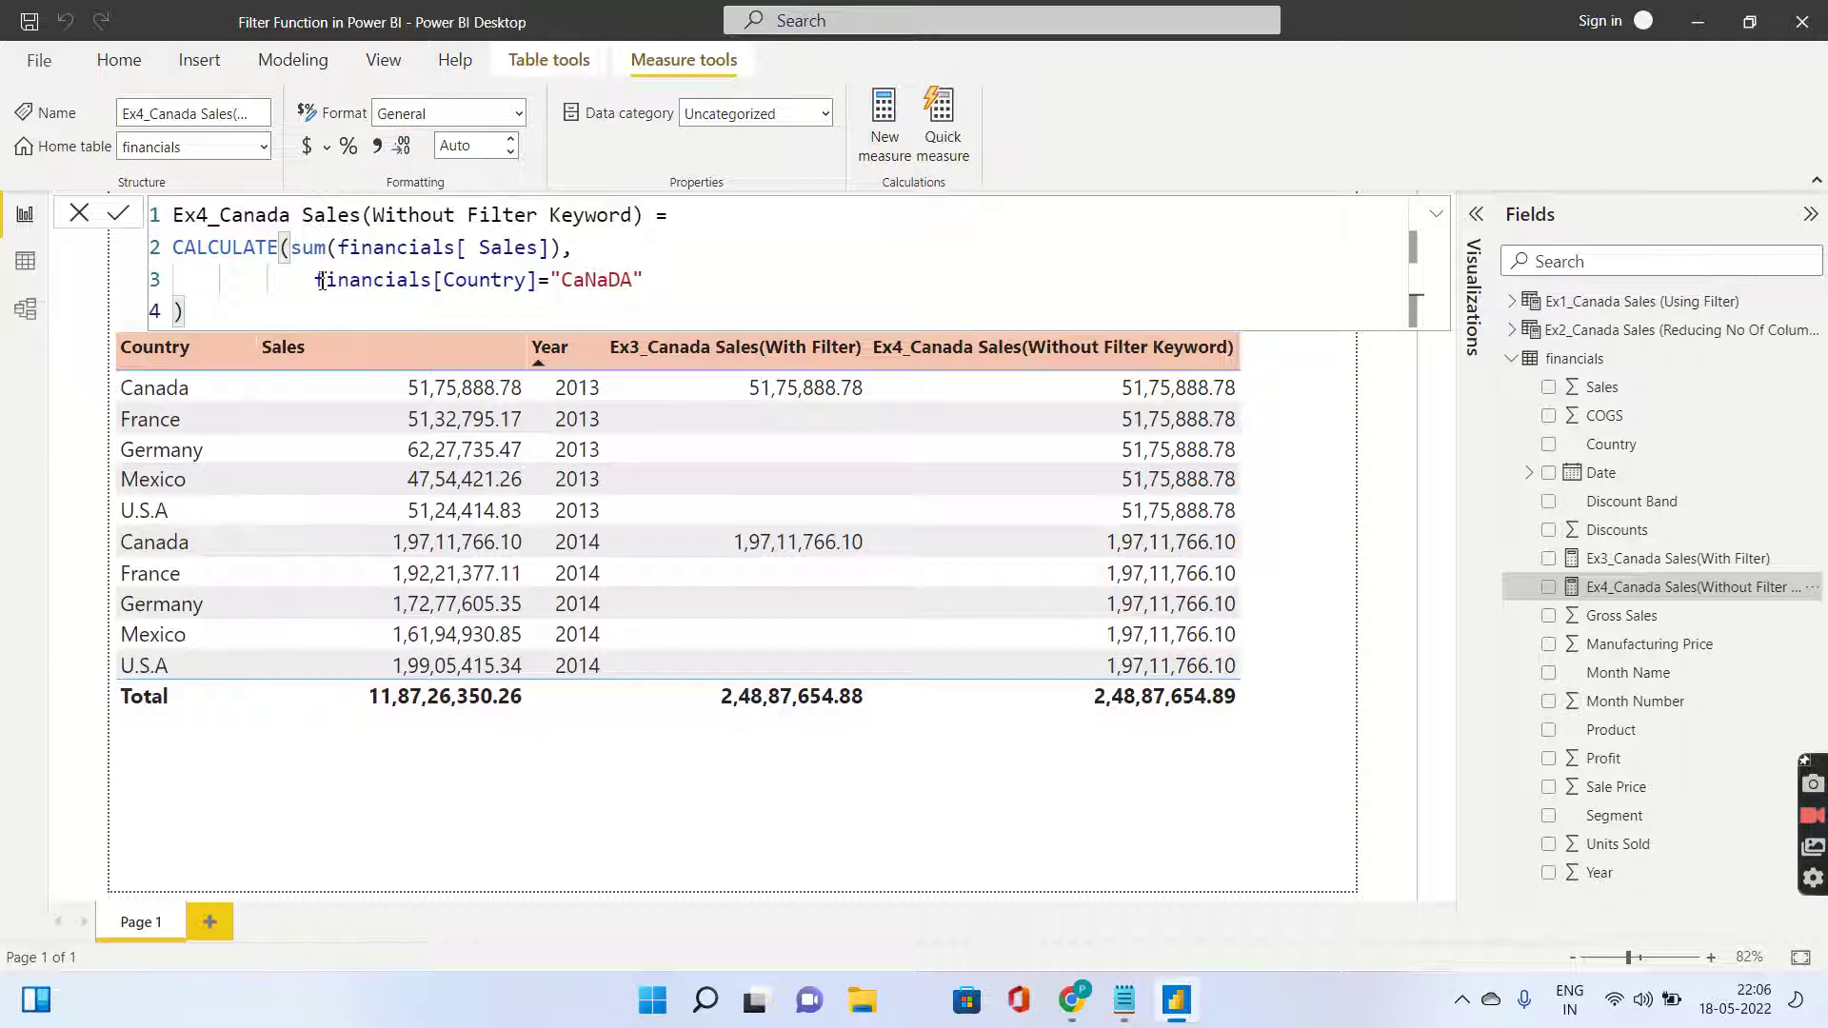
{"action": "left_click_drag", "start_coordinate": [316, 287], "coordinate": [648, 282]}
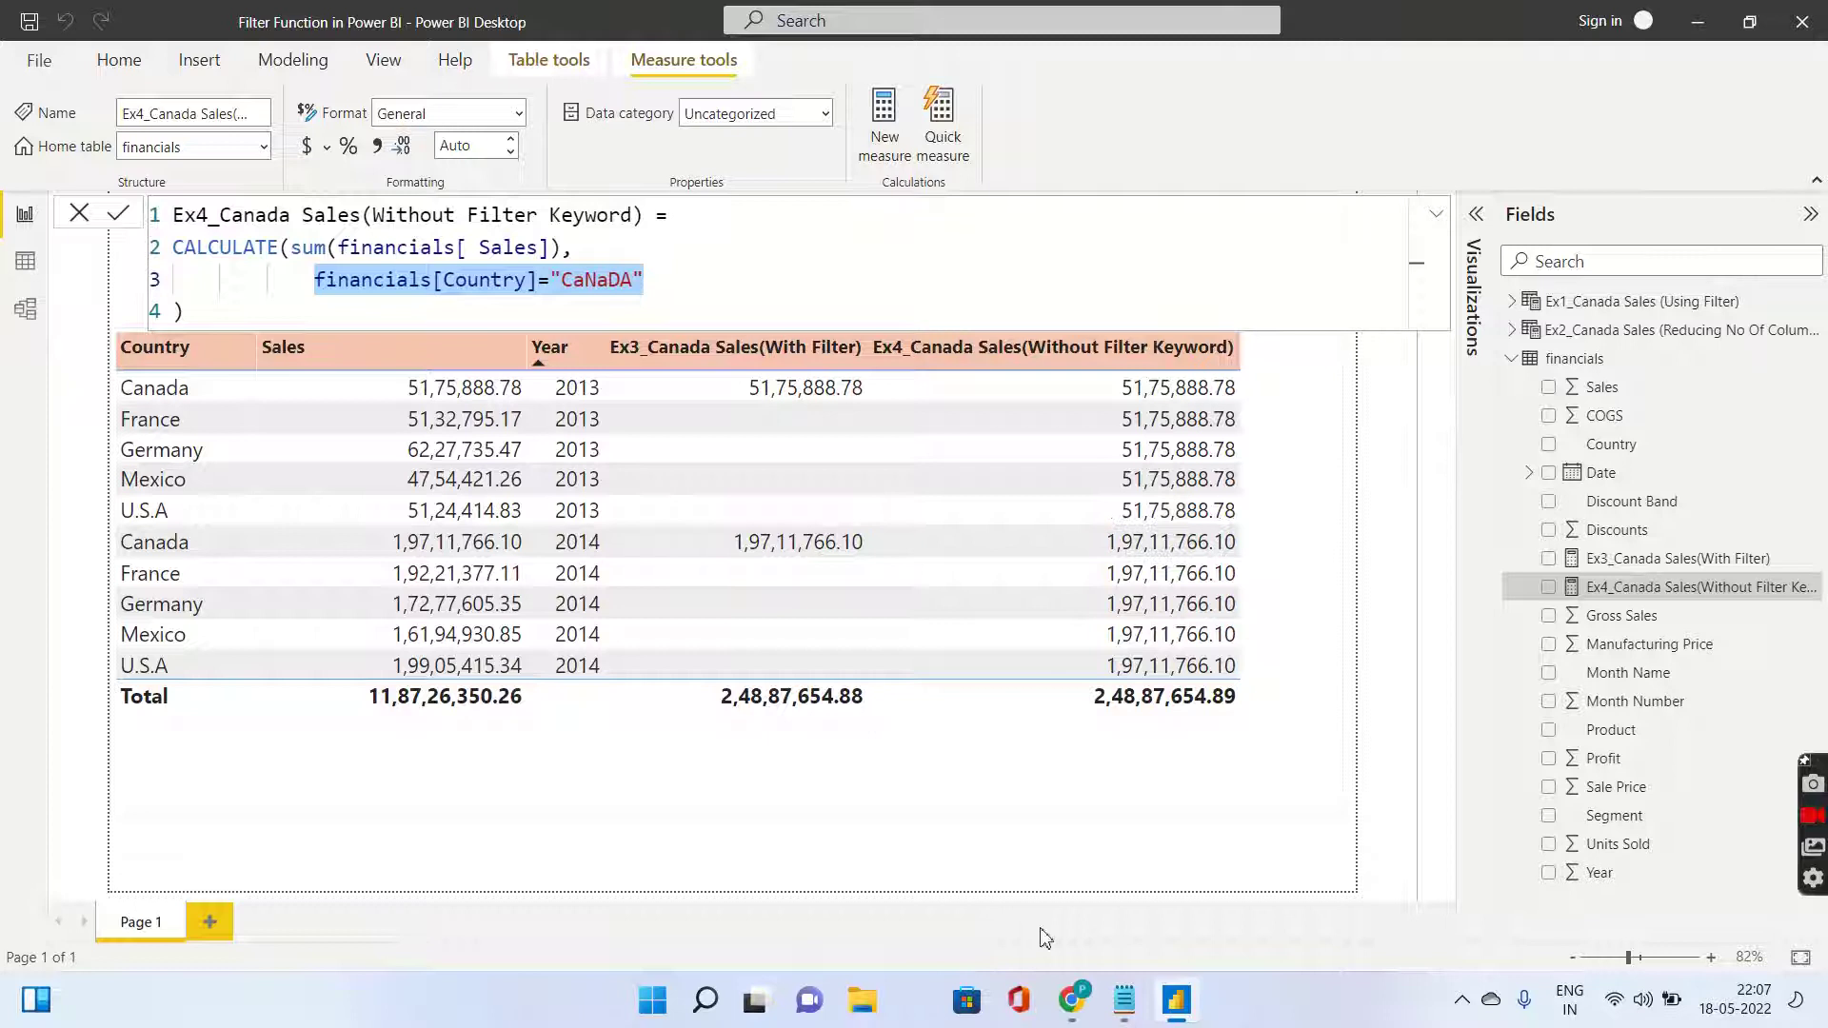
Switch to the FILTER Function in DAX article in Chrome, review its section on CALCULATE with and without FILTER, and return to Power BI Desktop.
{"action": "left_click", "coordinate": [1073, 1006]}
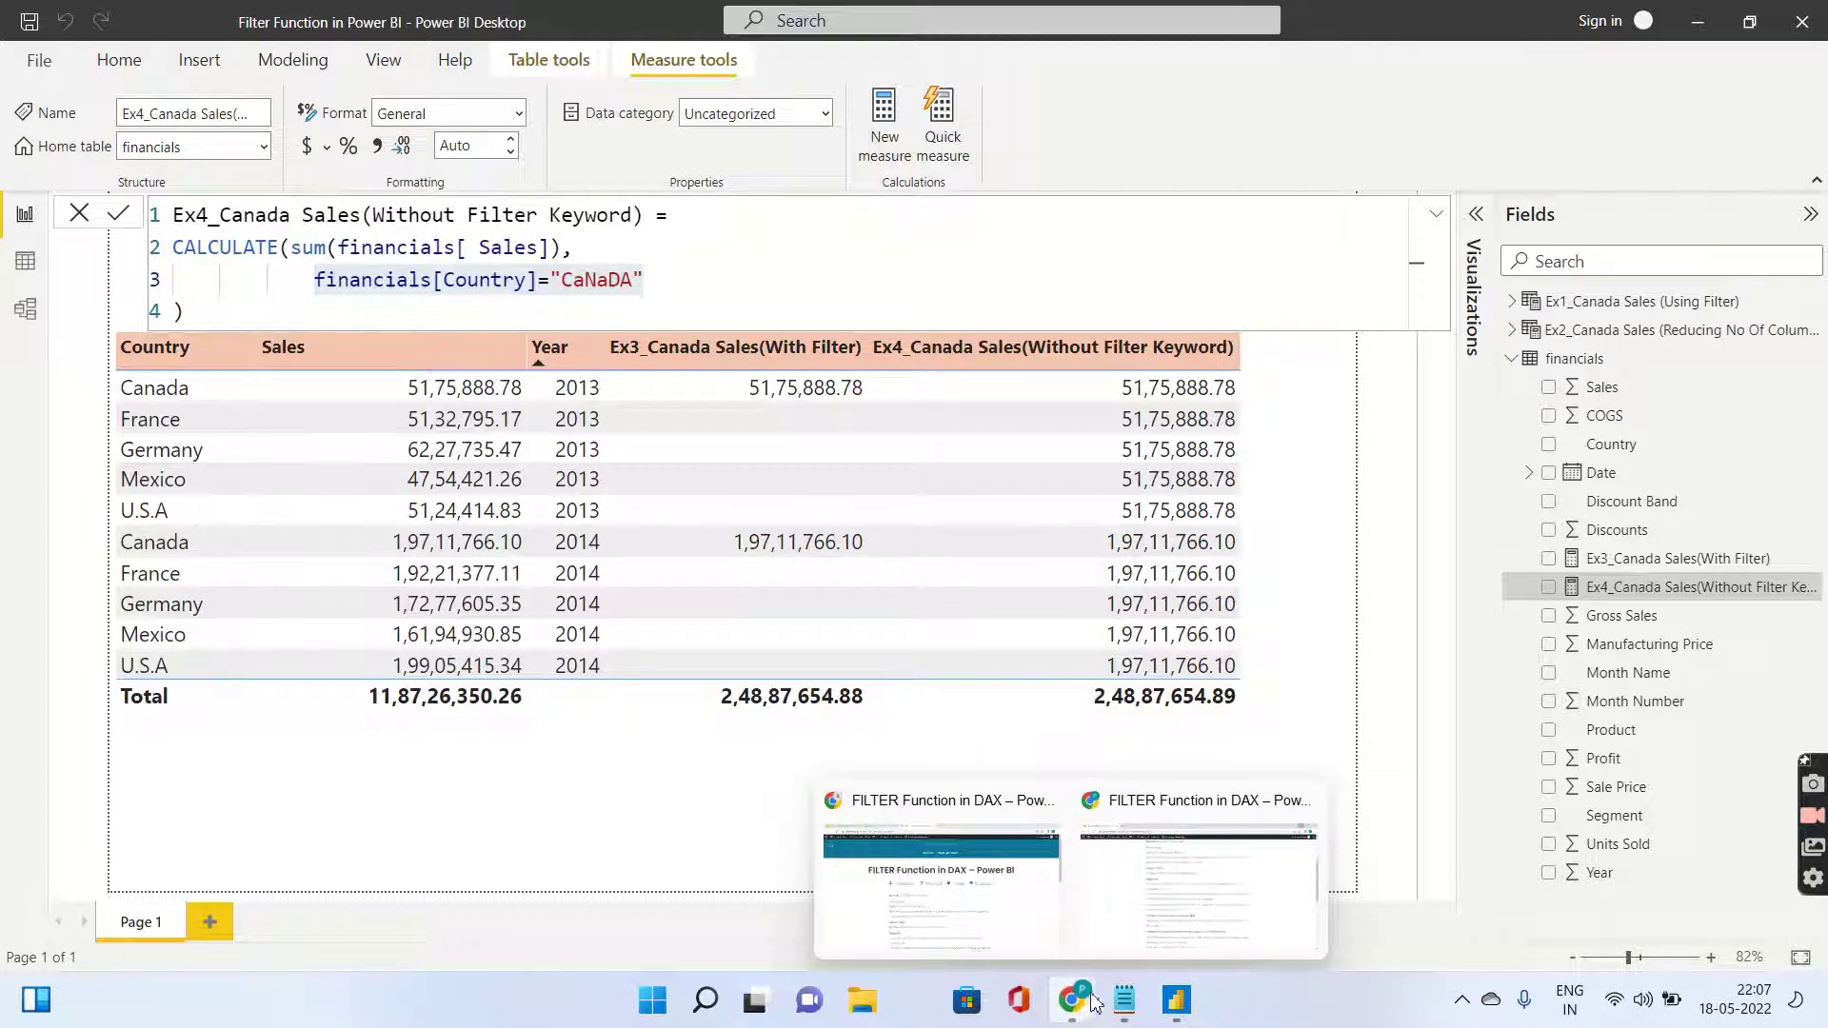
{"action": "left_click", "coordinate": [1020, 931]}
{"action": "scroll", "coordinate": [844, 688], "scroll_direction": "down", "scroll_amount": 4}
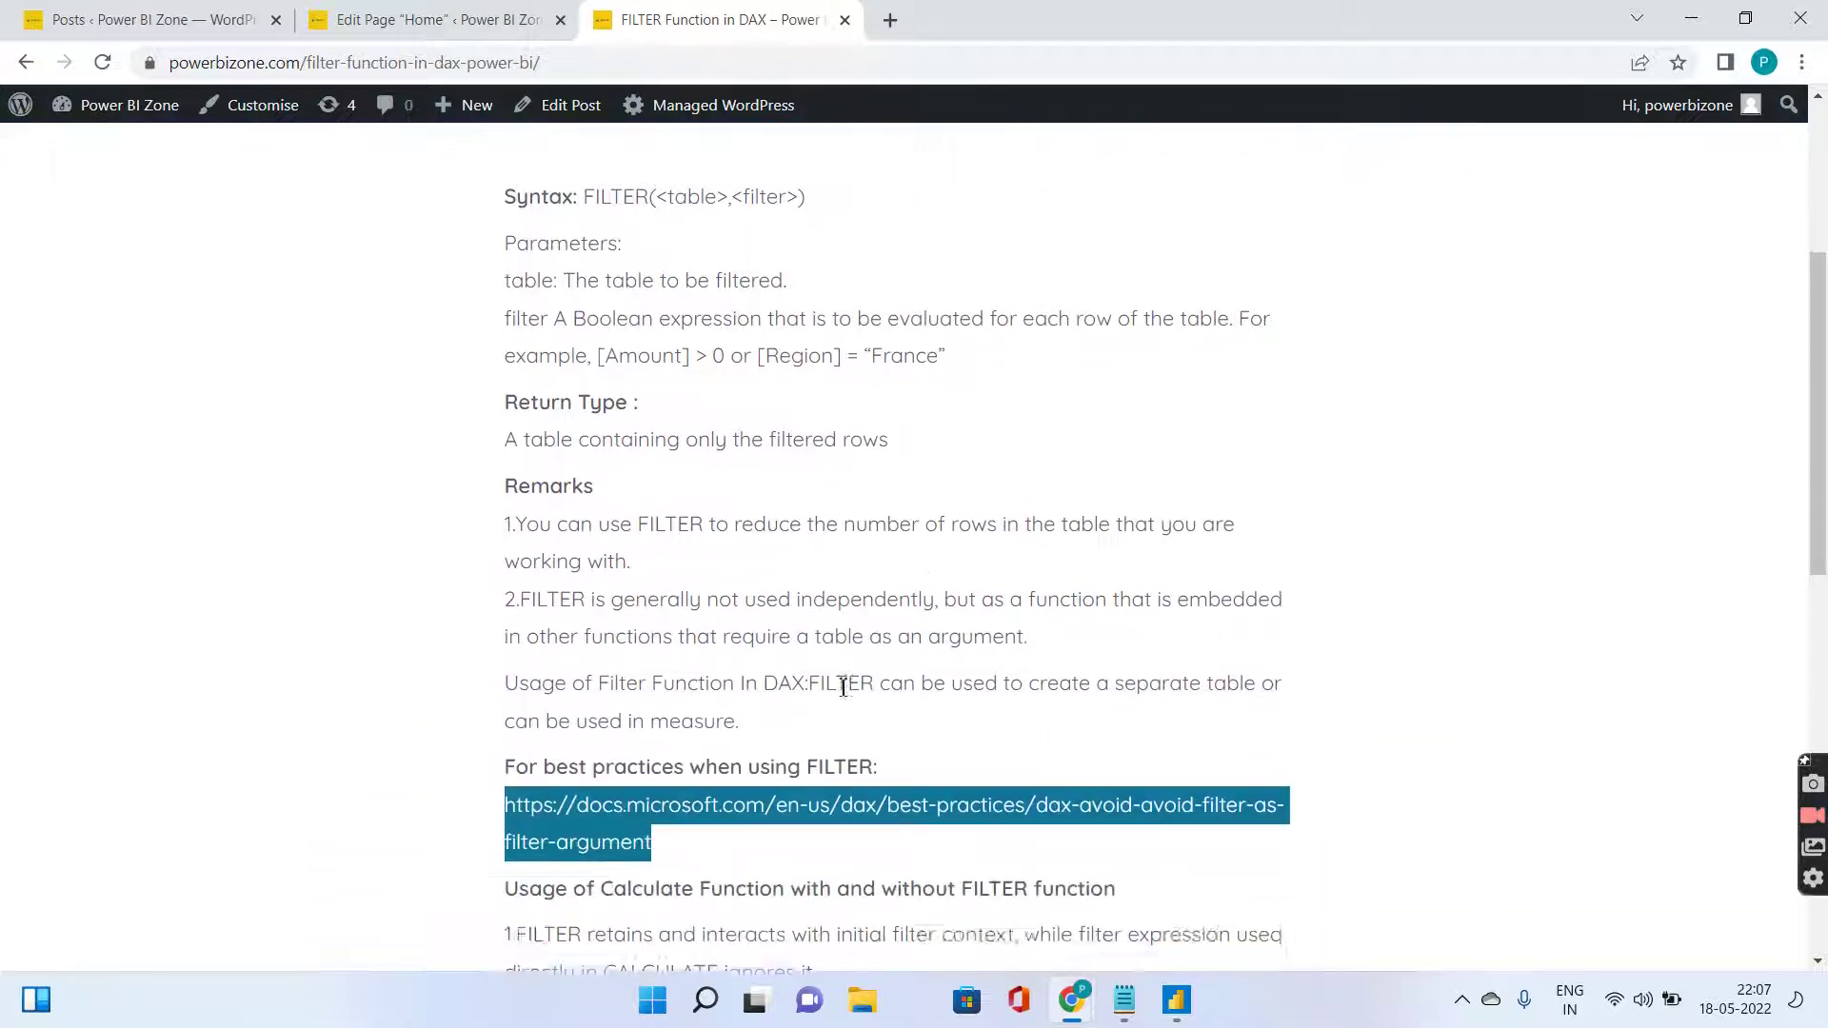
{"action": "scroll", "coordinate": [844, 687], "scroll_direction": "down", "scroll_amount": 3}
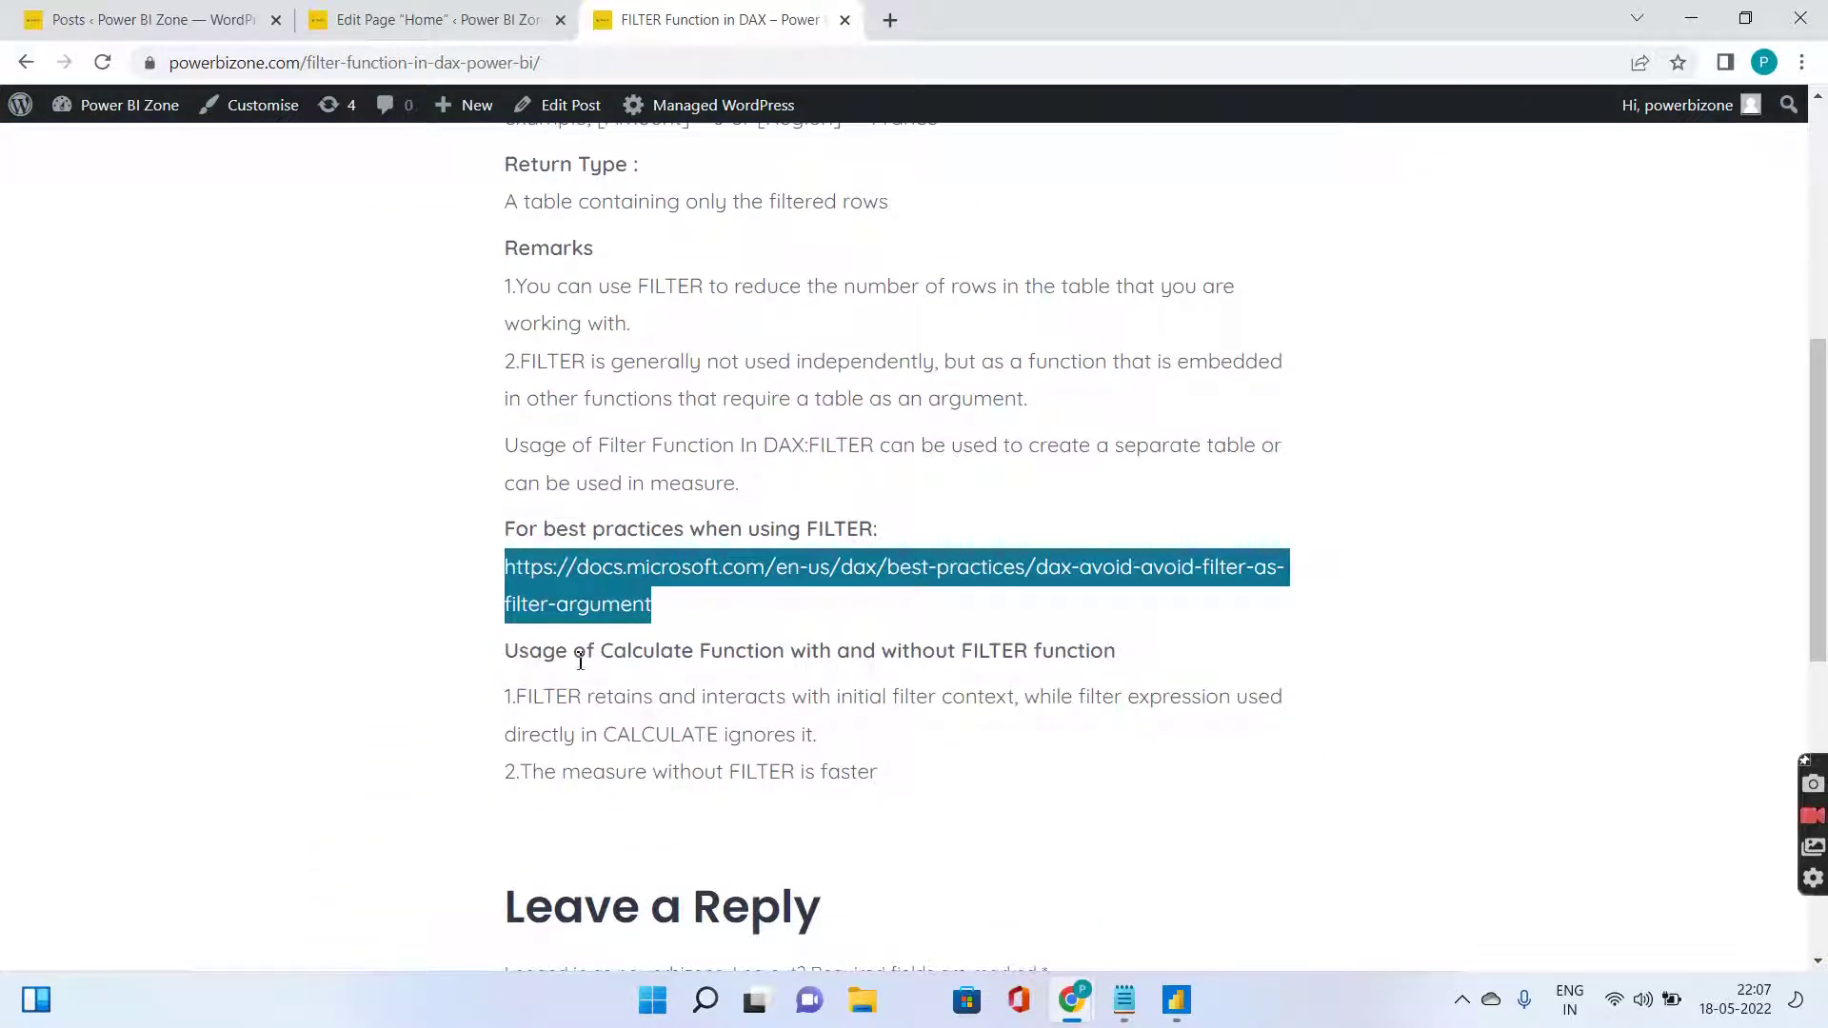
{"action": "left_click_drag", "start_coordinate": [603, 654], "coordinate": [1116, 653]}
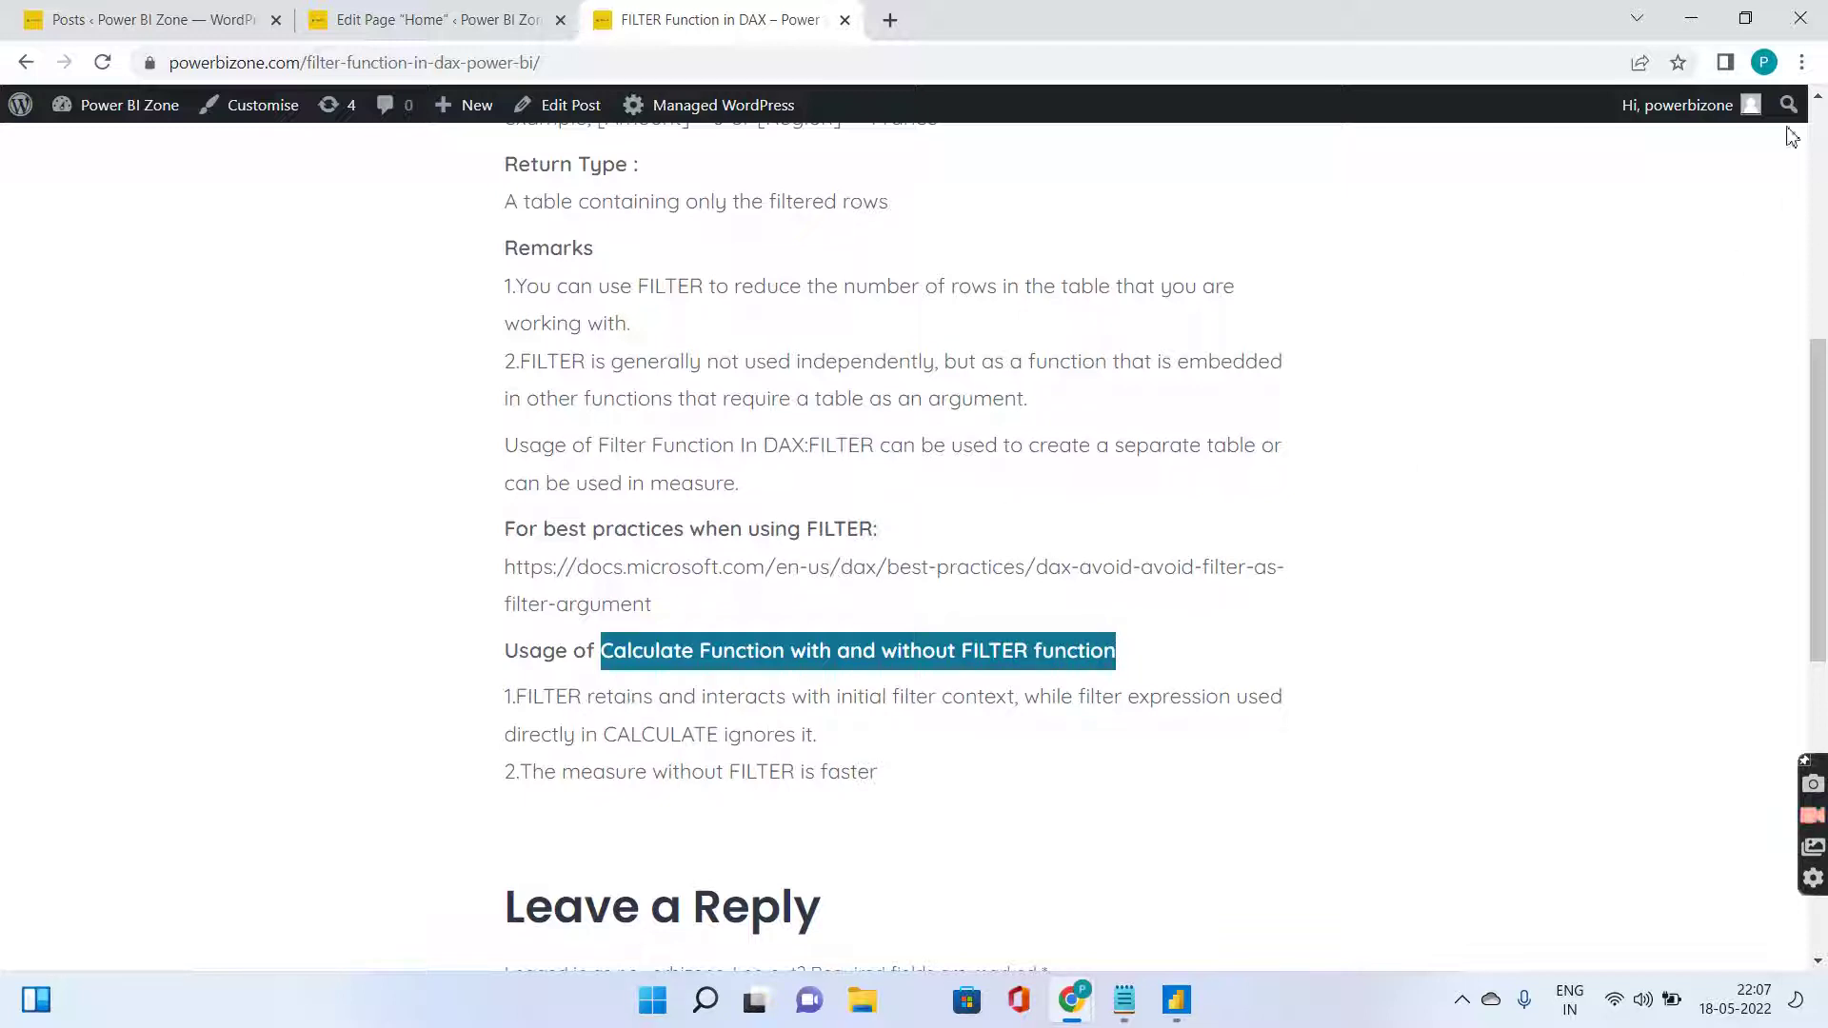
{"action": "left_click", "coordinate": [1692, 18]}
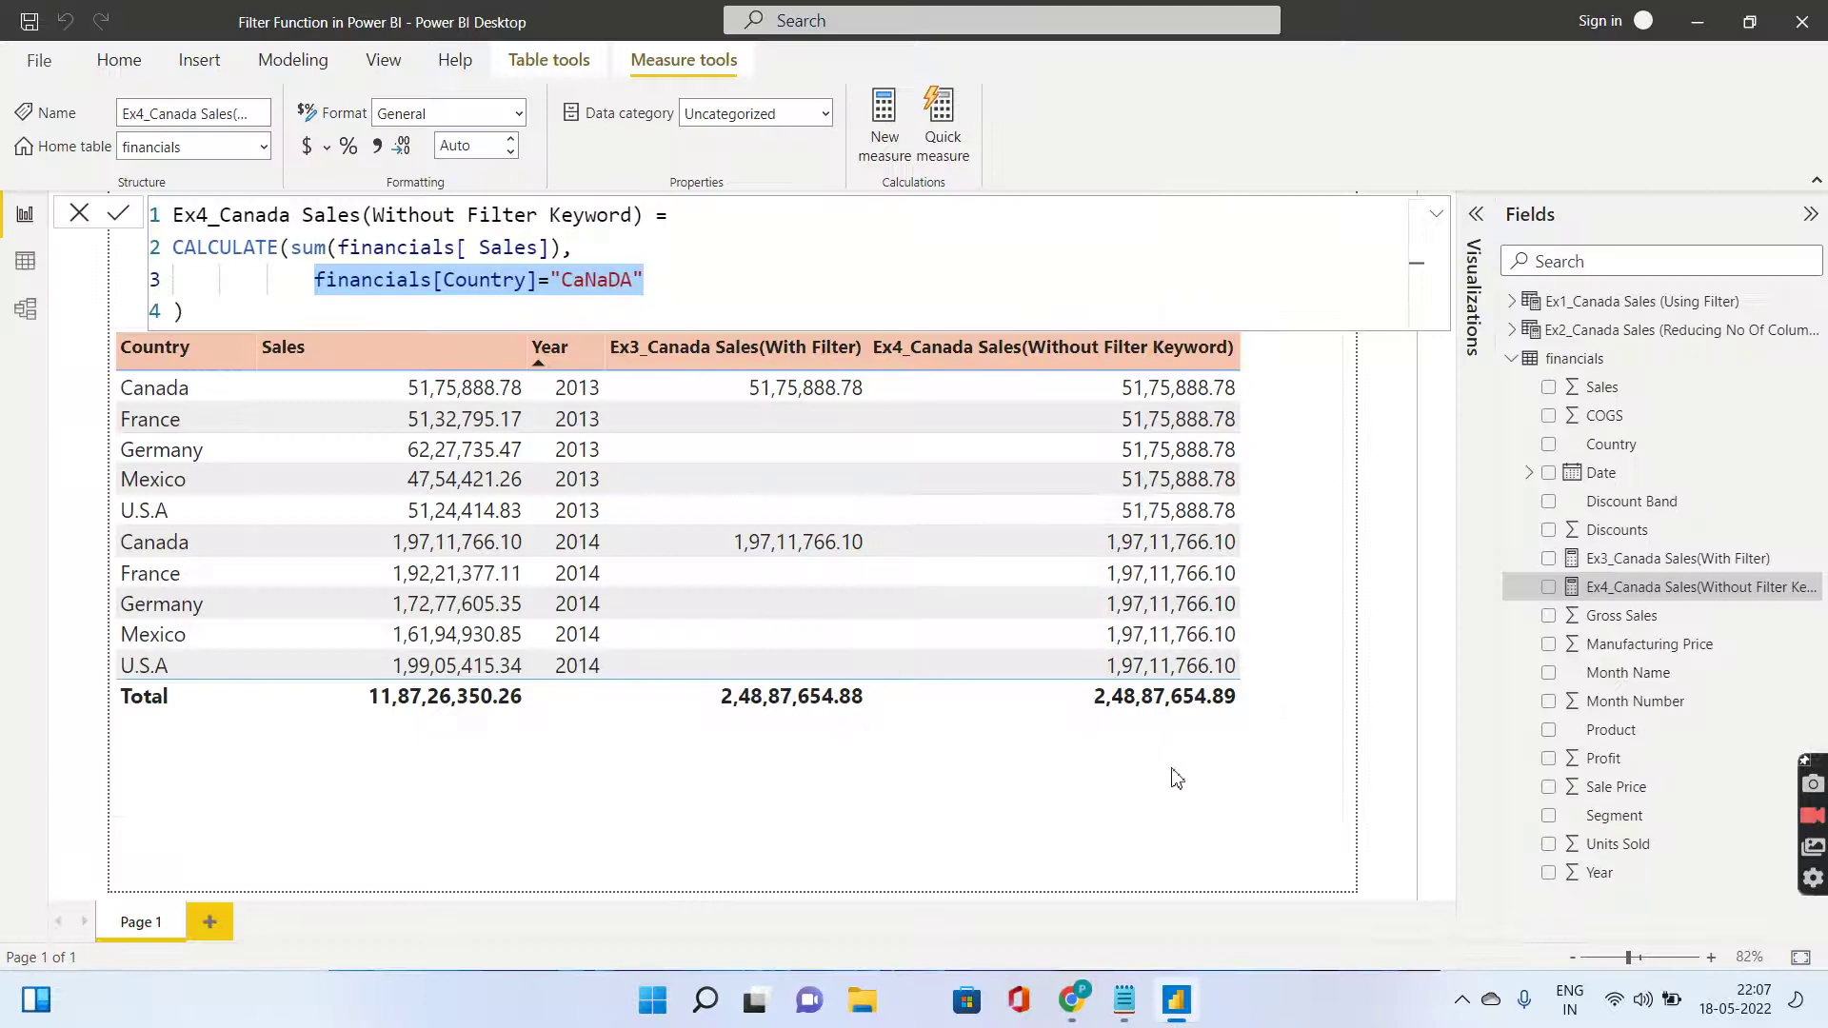